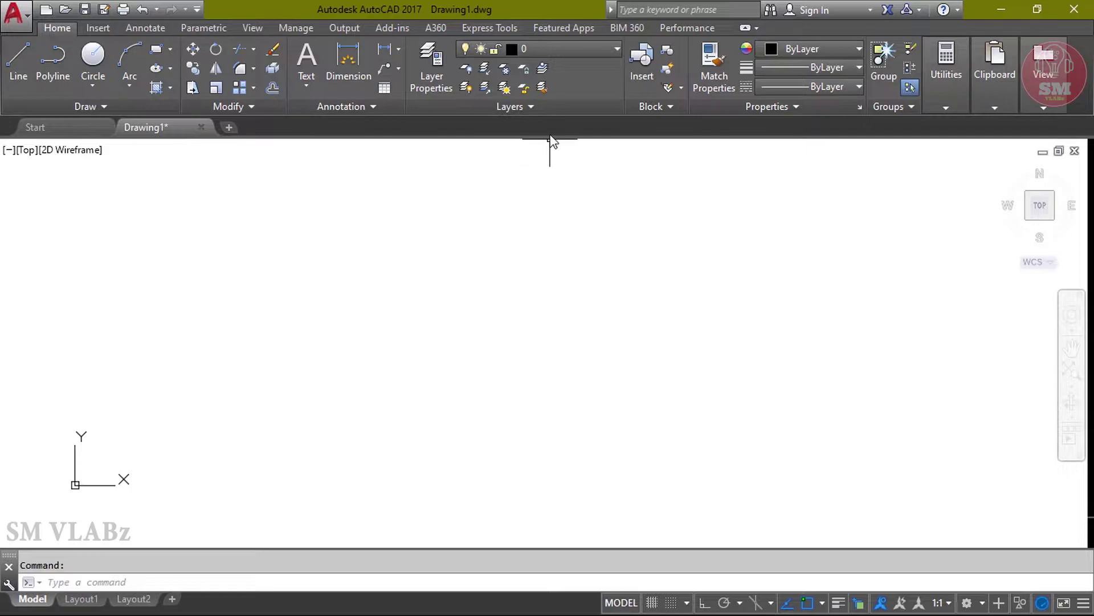
pyautogui.click(434, 79)
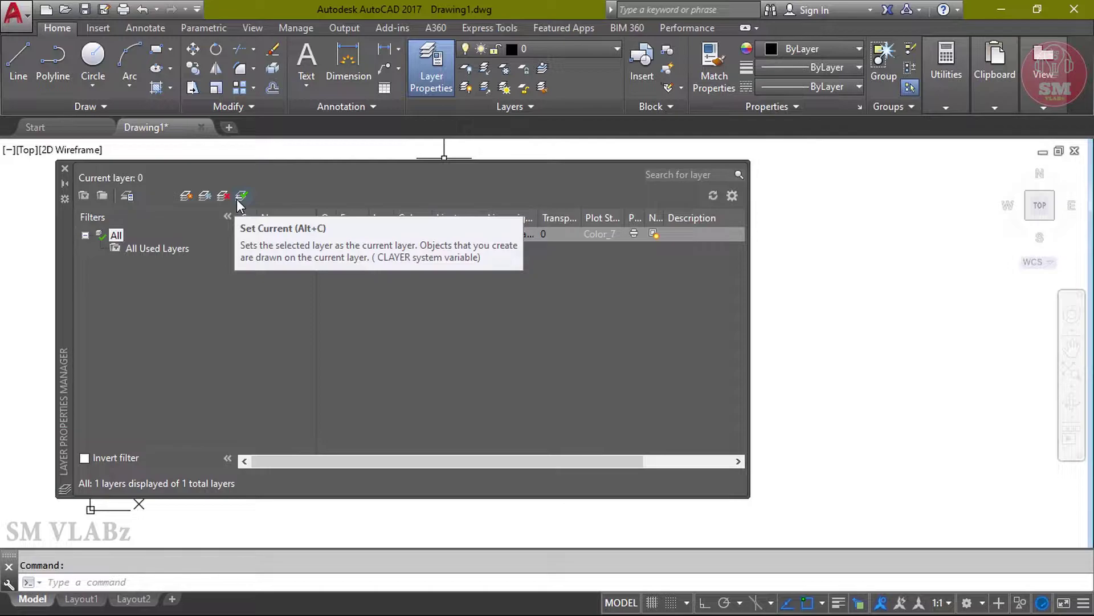
pyautogui.click(238, 200)
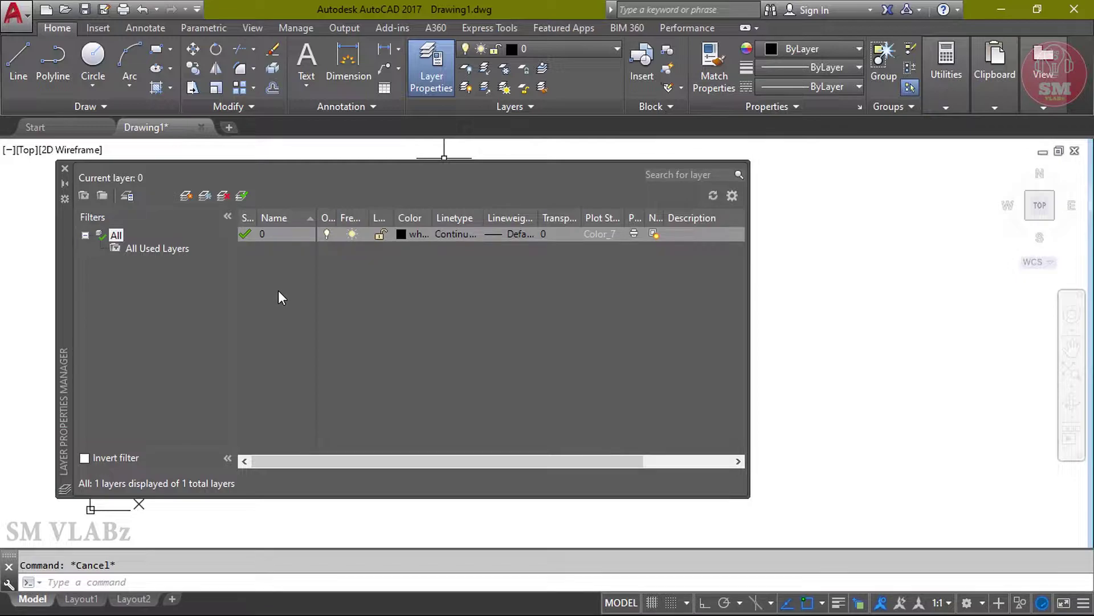
# - Create three new layers and rename the first two Wall and Colum
pyautogui.click(187, 197)
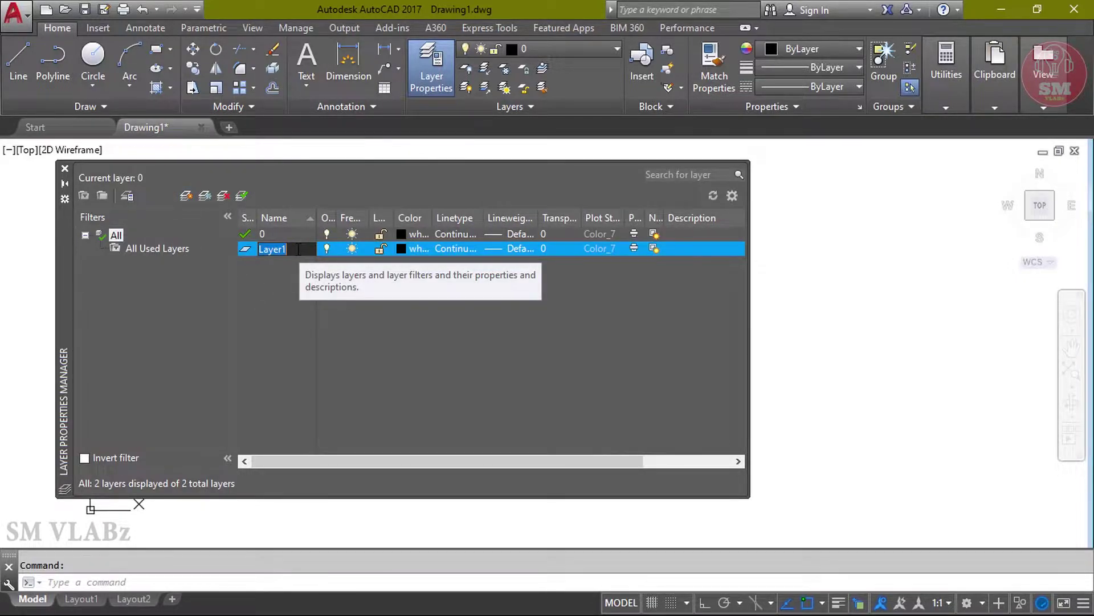
pyautogui.click(188, 197)
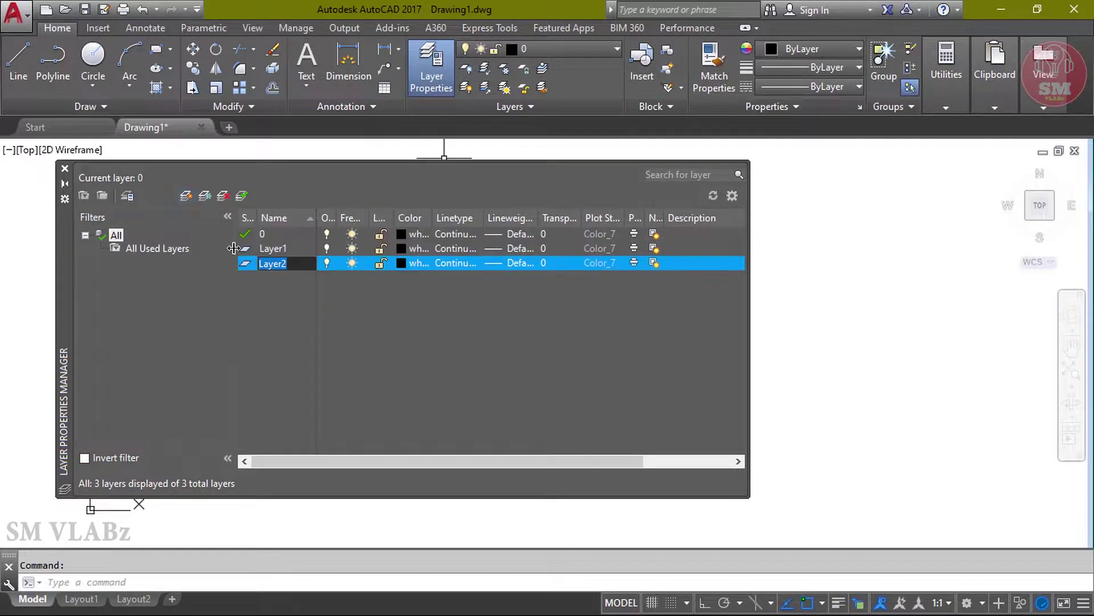
pyautogui.click(189, 196)
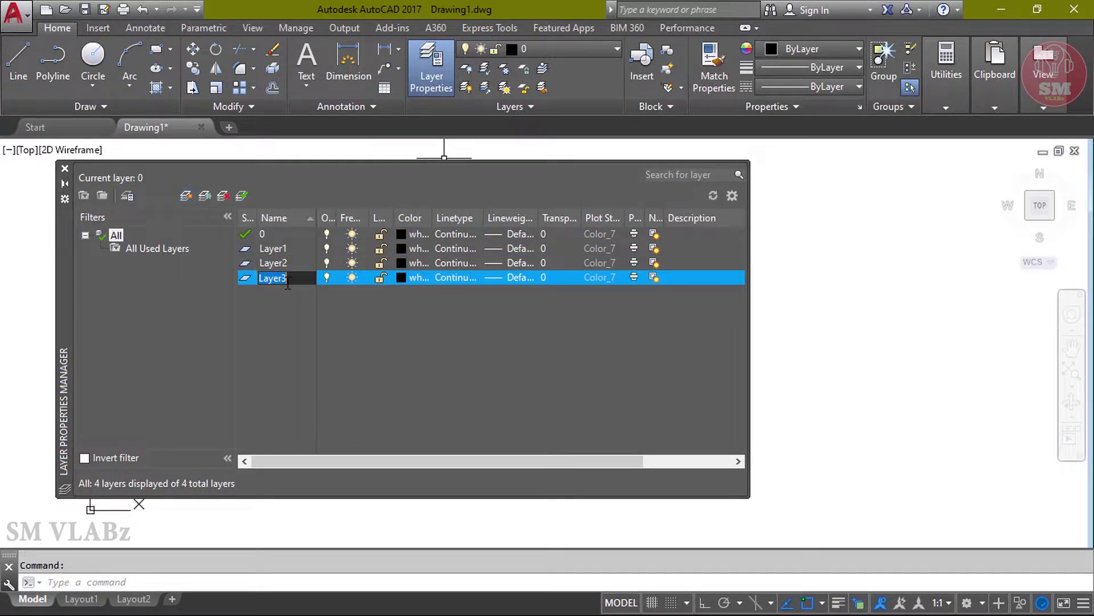
pyautogui.click(285, 249)
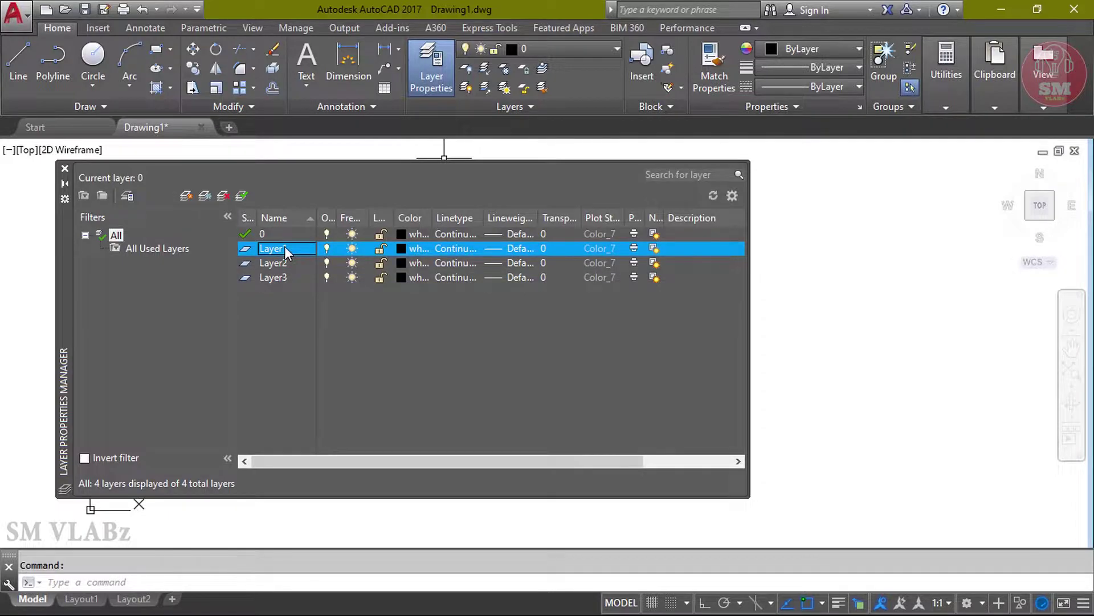
pyautogui.rightClick(285, 251)
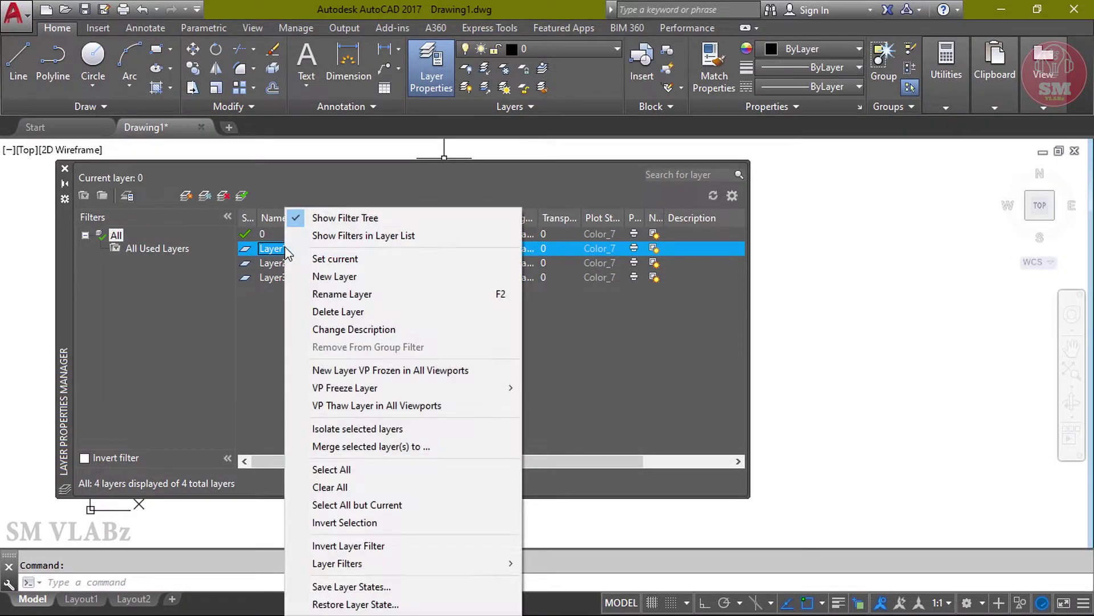
pyautogui.click(334, 293)
pyautogui.write('Wall')
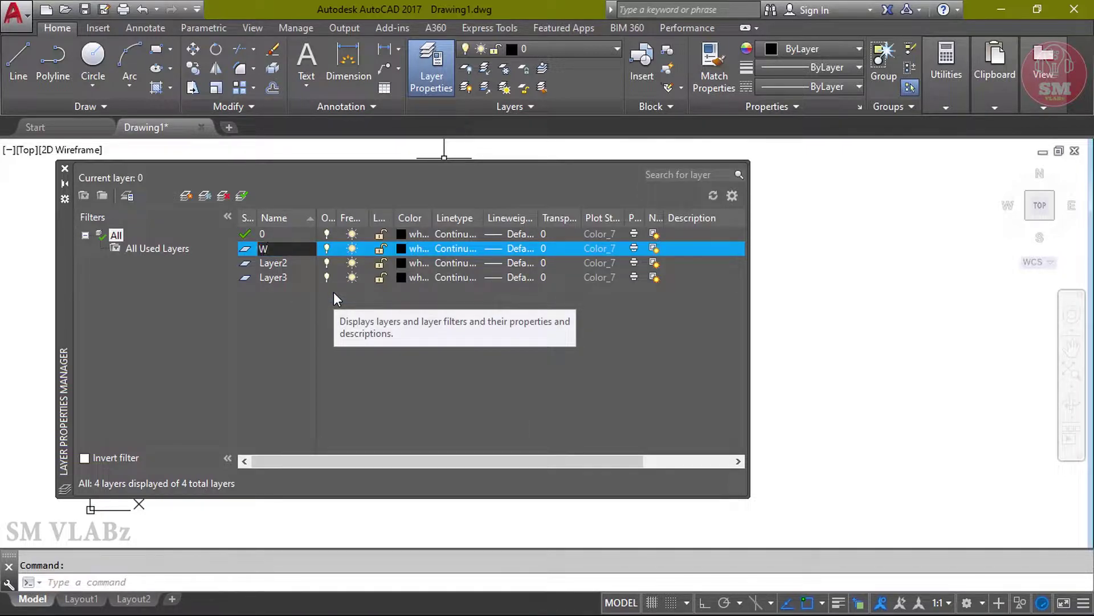
pyautogui.click(286, 266)
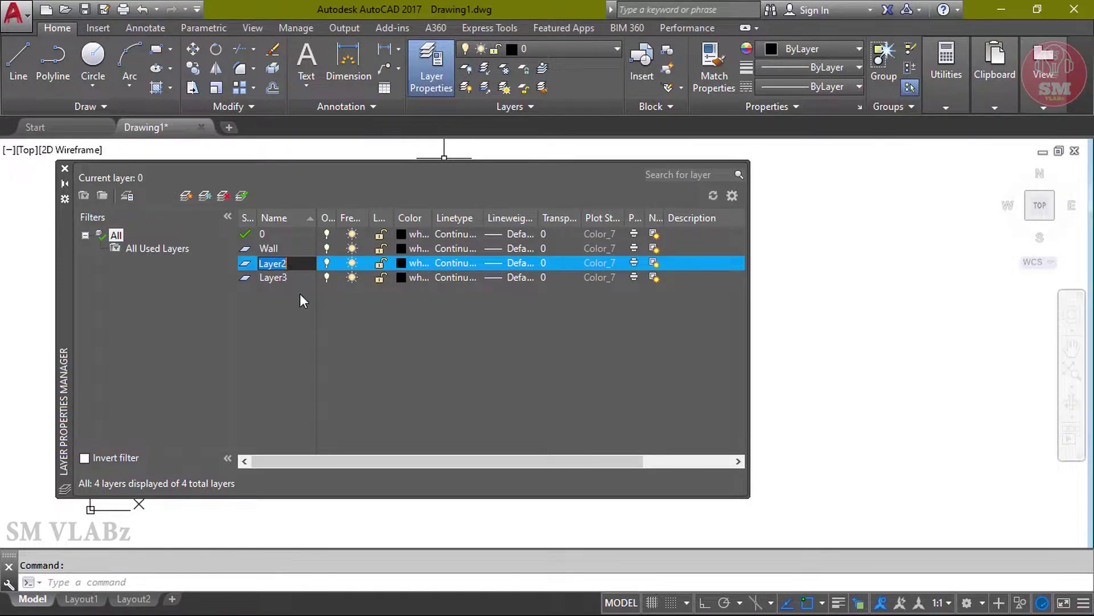
pyautogui.write('Colum')
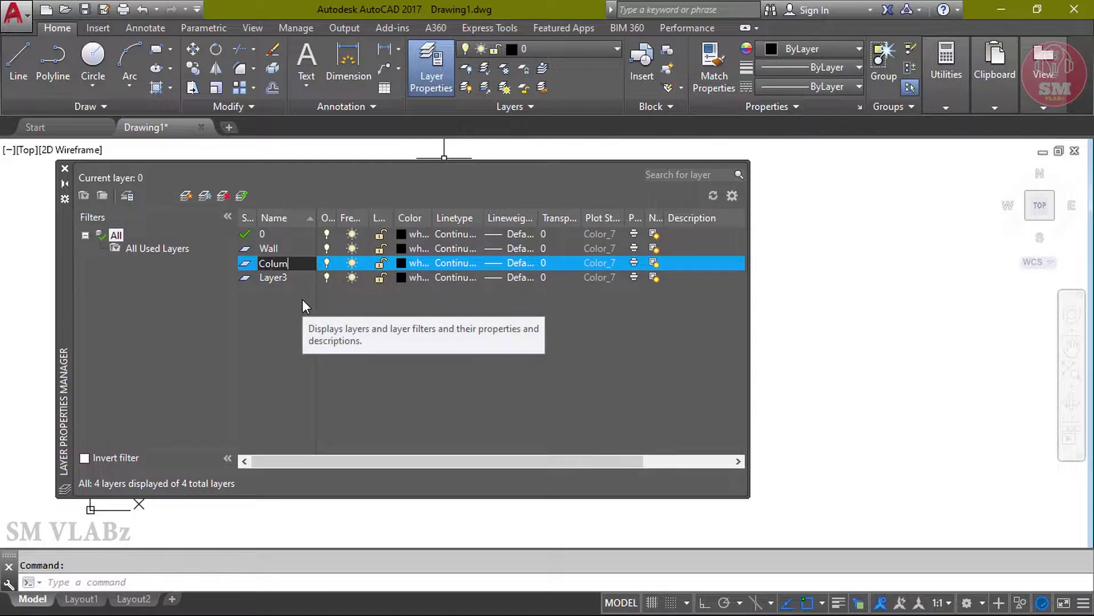
pyautogui.press('Return')
# - Rename the third new layer to Door
pyautogui.click(275, 278)
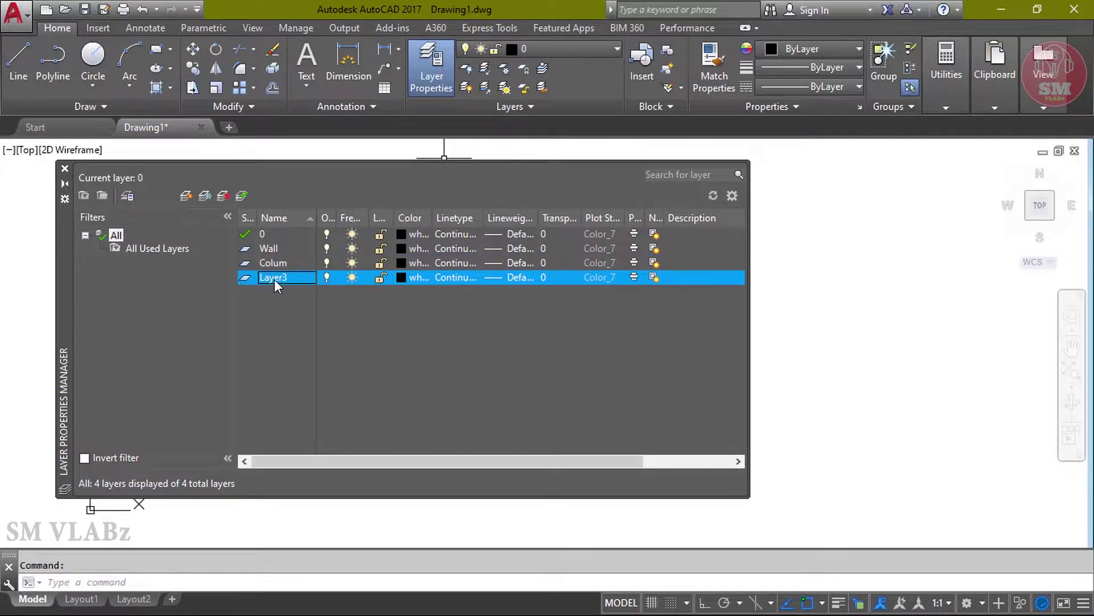
pyautogui.rightClick(275, 279)
pyautogui.click(311, 293)
pyautogui.write('Door')
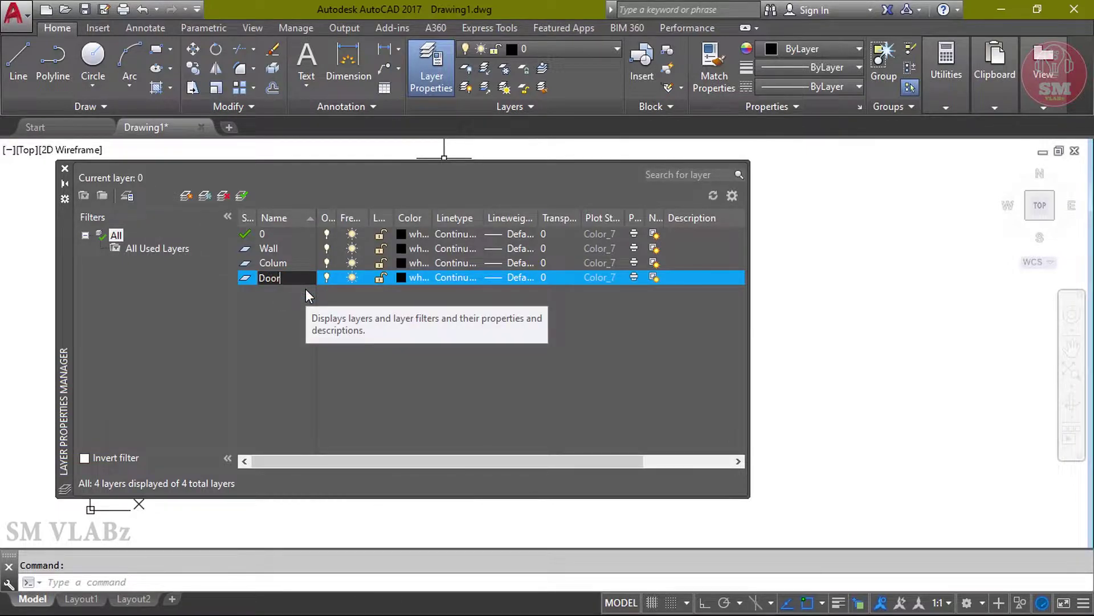
pyautogui.press('Return')
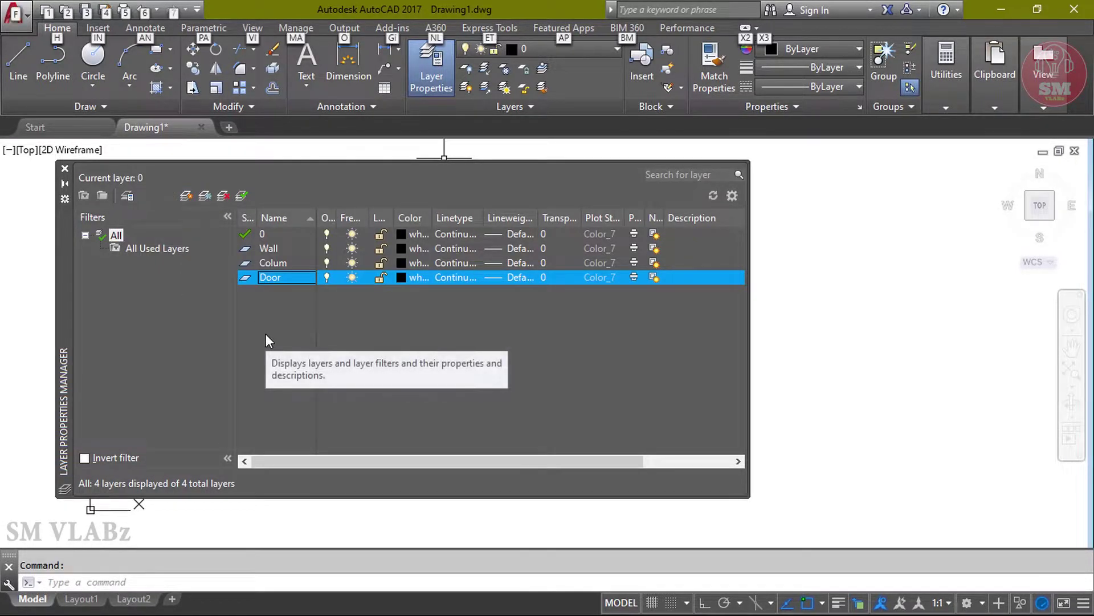
# - Add two more layers named Window and Text
pyautogui.hotkey('alt', 'n')
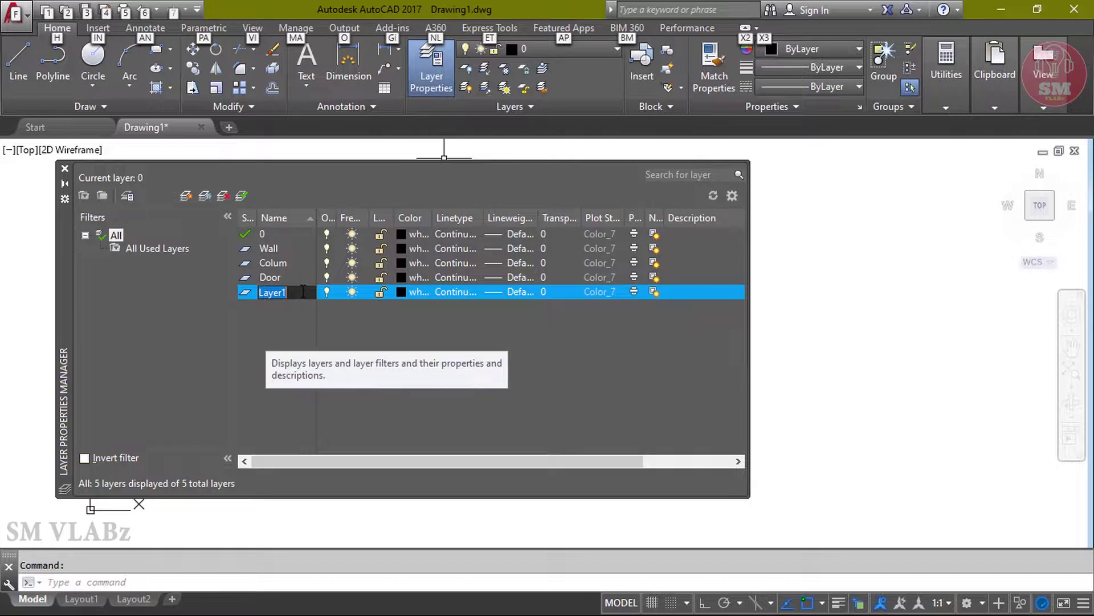
pyautogui.write('inWi')
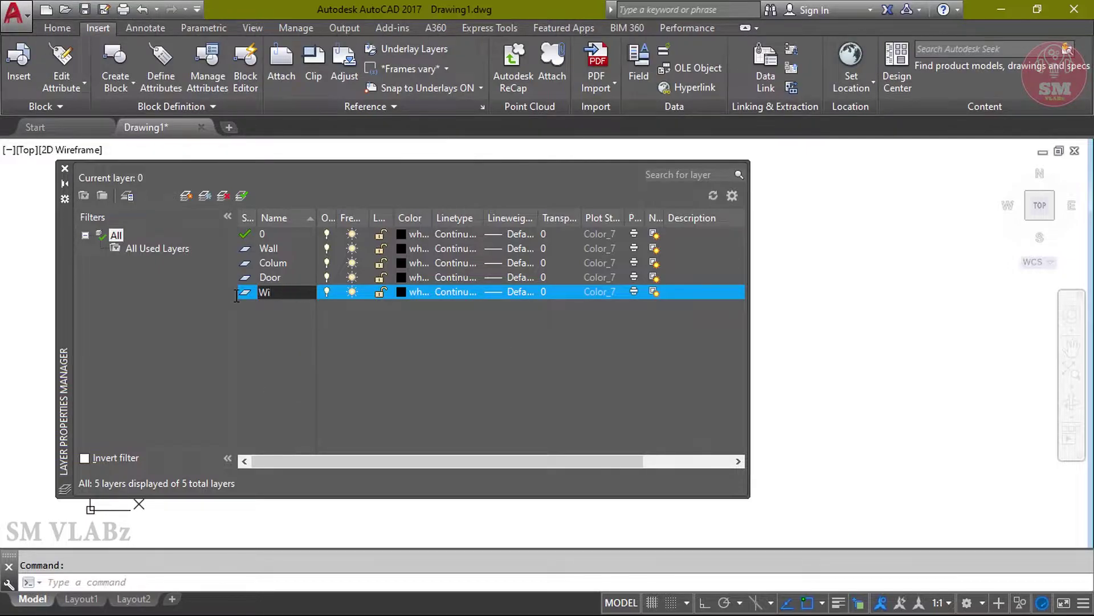
pyautogui.write('ndow')
pyautogui.press('Return')
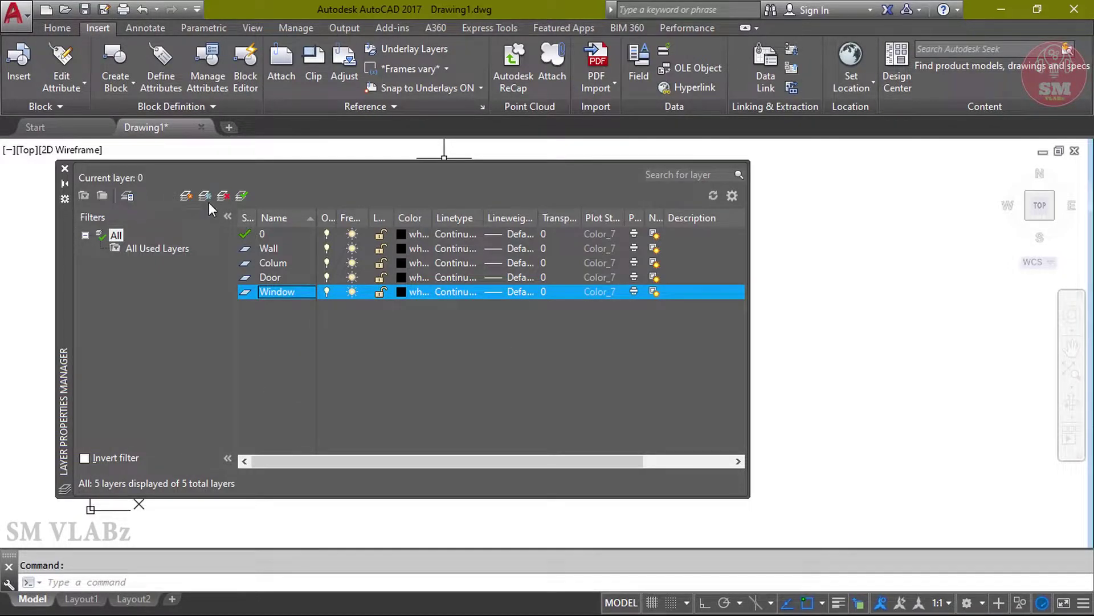
pyautogui.hotkey('alt', 'n')
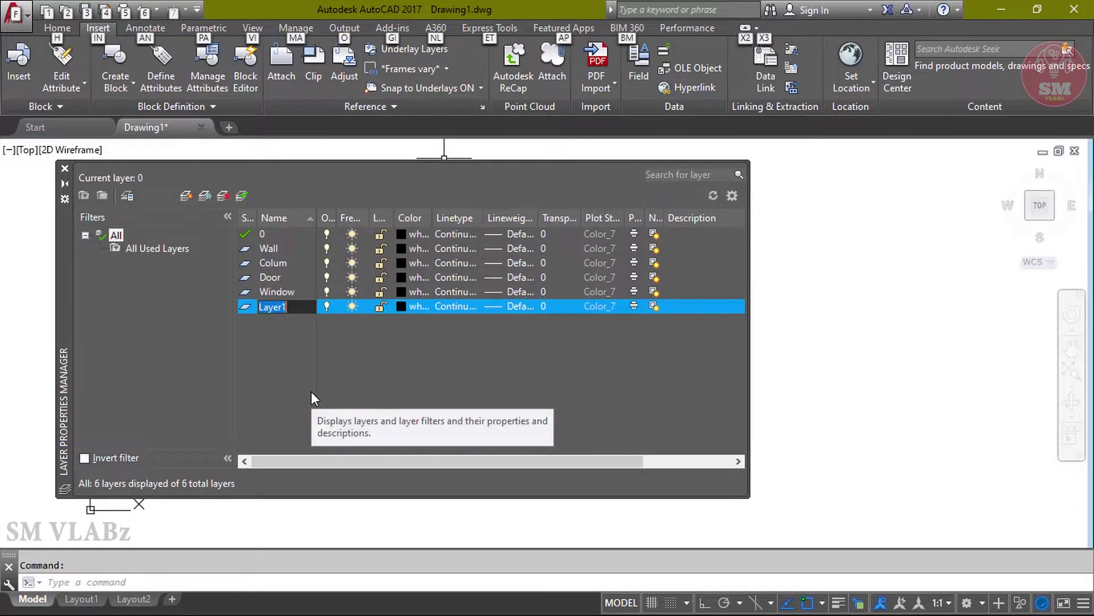
pyautogui.write('Text')
pyautogui.press('Return')
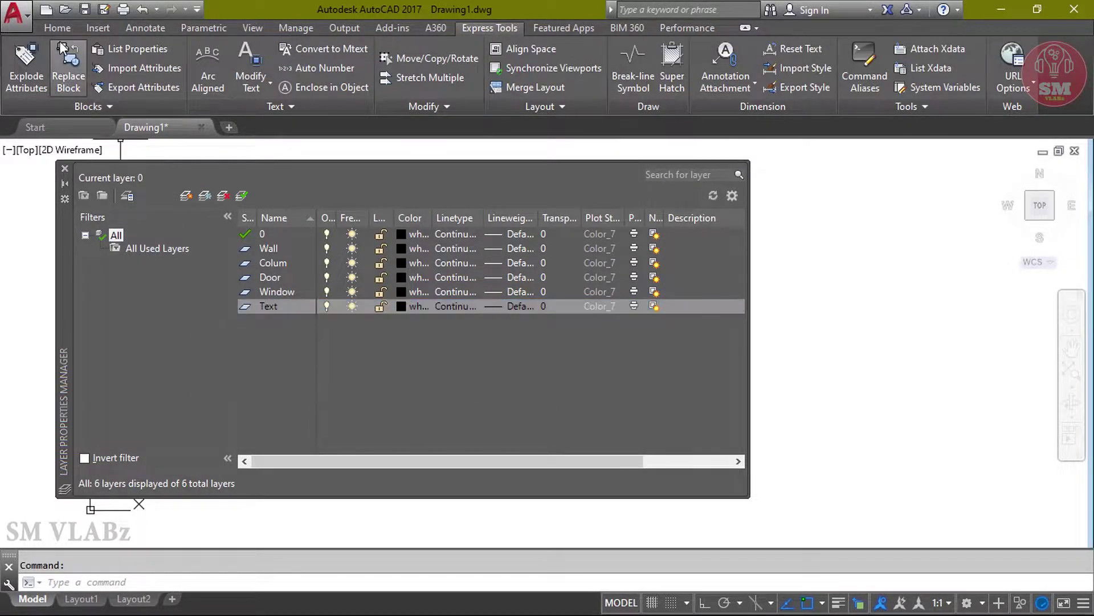
# - Add a spare layer and delete it, twice, keeping six layers
pyautogui.click(57, 28)
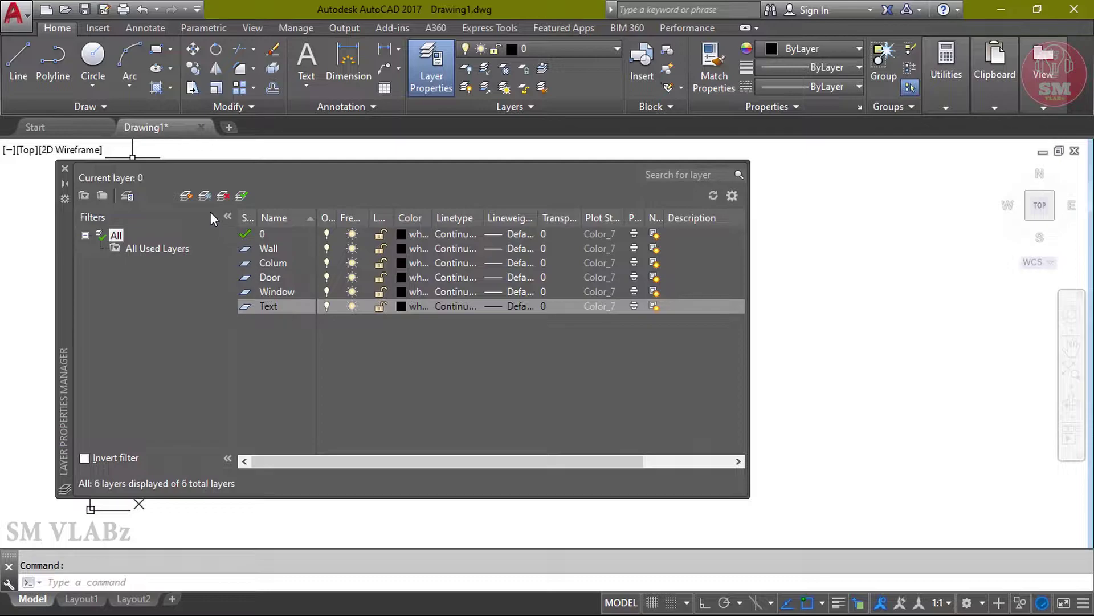
pyautogui.hotkey('alt', 'n')
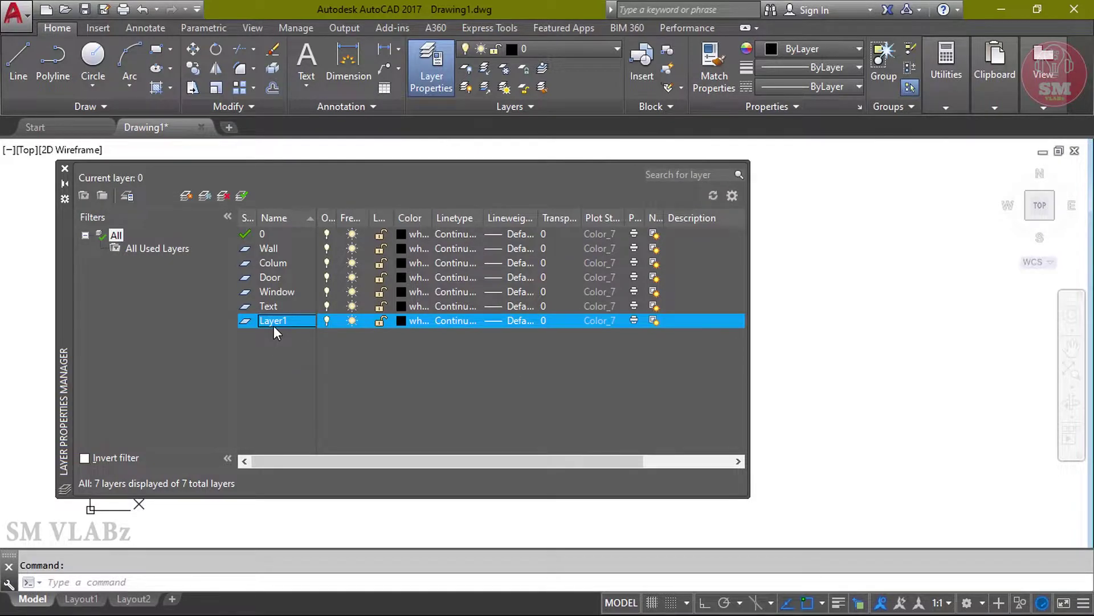
pyautogui.click(223, 195)
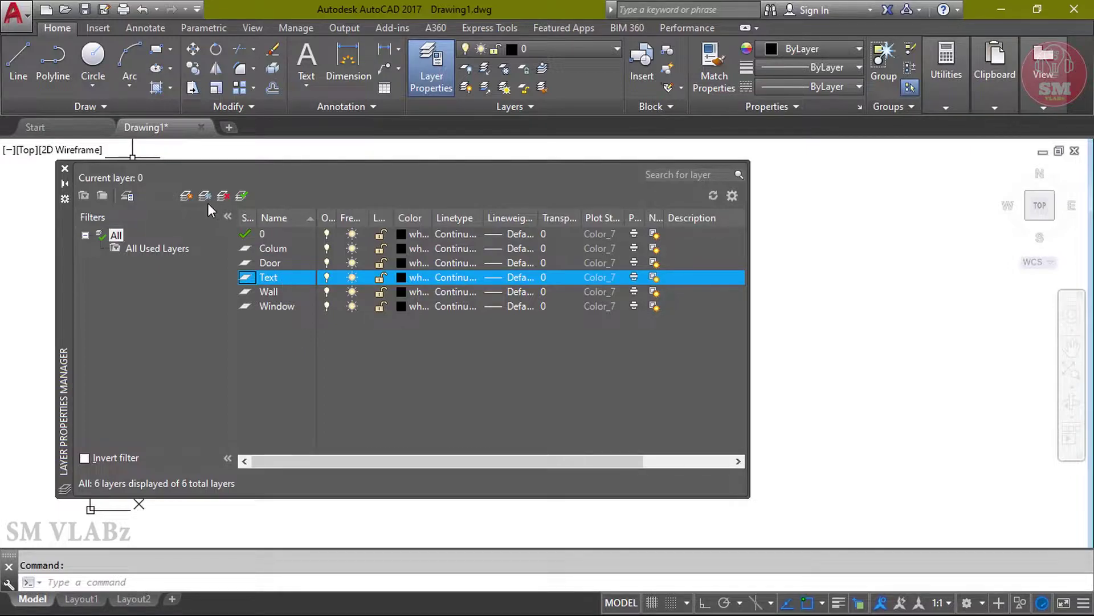
pyautogui.click(188, 196)
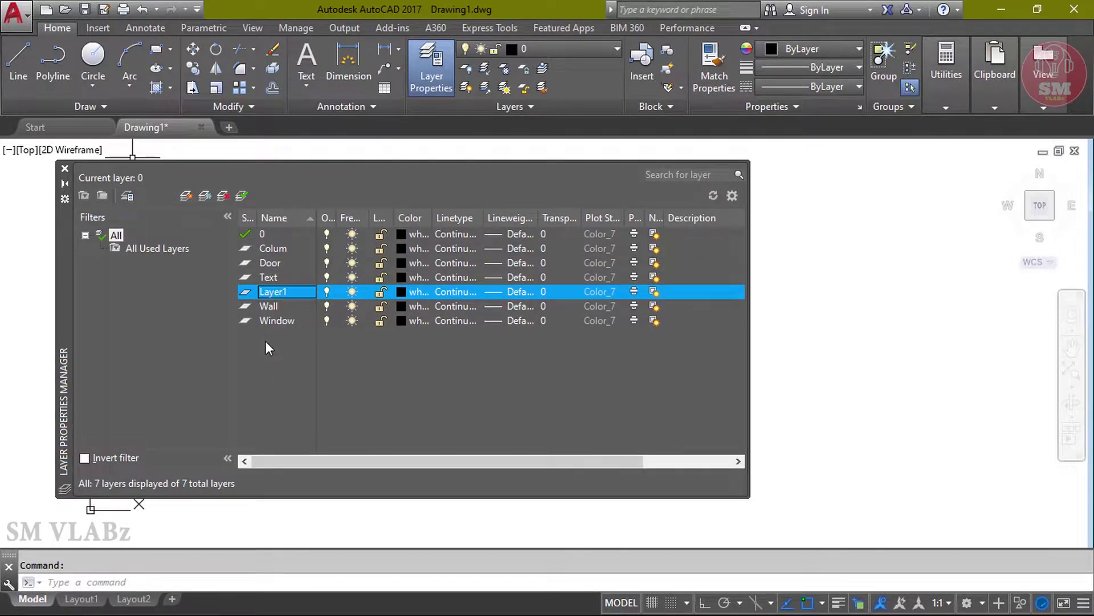
pyautogui.click(246, 293)
pyautogui.hotkey('alt', 'd')
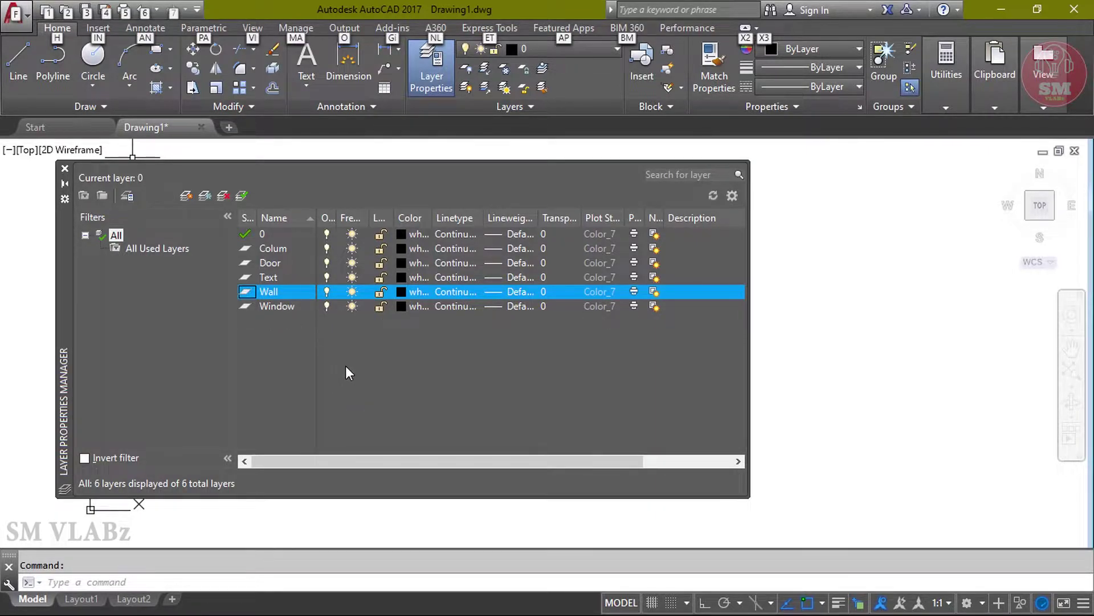
# - Autofit the On, Freeze and Lock columns and make Wall the current layer
pyautogui.doubleClick(336, 217)
pyautogui.doubleClick(386, 218)
pyautogui.doubleClick(426, 217)
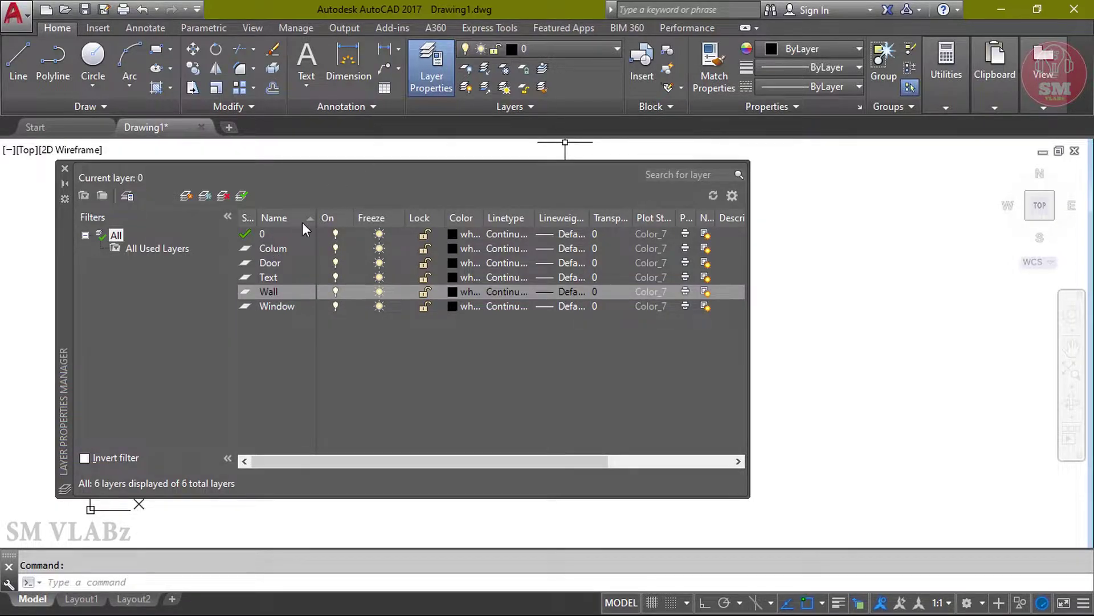
pyautogui.click(268, 303)
pyautogui.doubleClick(268, 293)
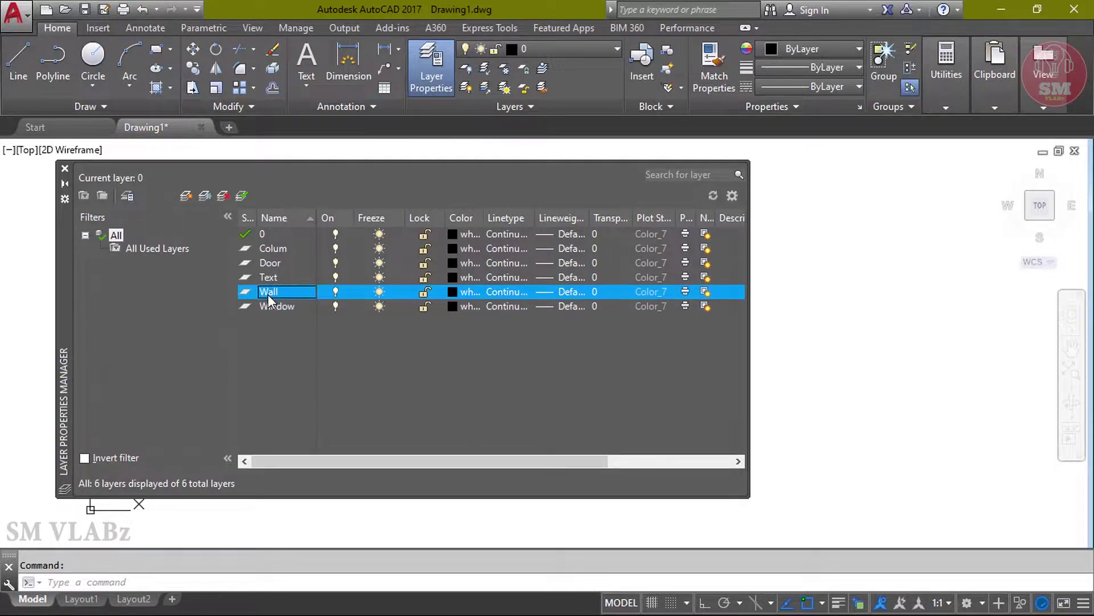
# - Make Wall current, colour the Wall layer red and the Window layer green 84
pyautogui.click(242, 196)
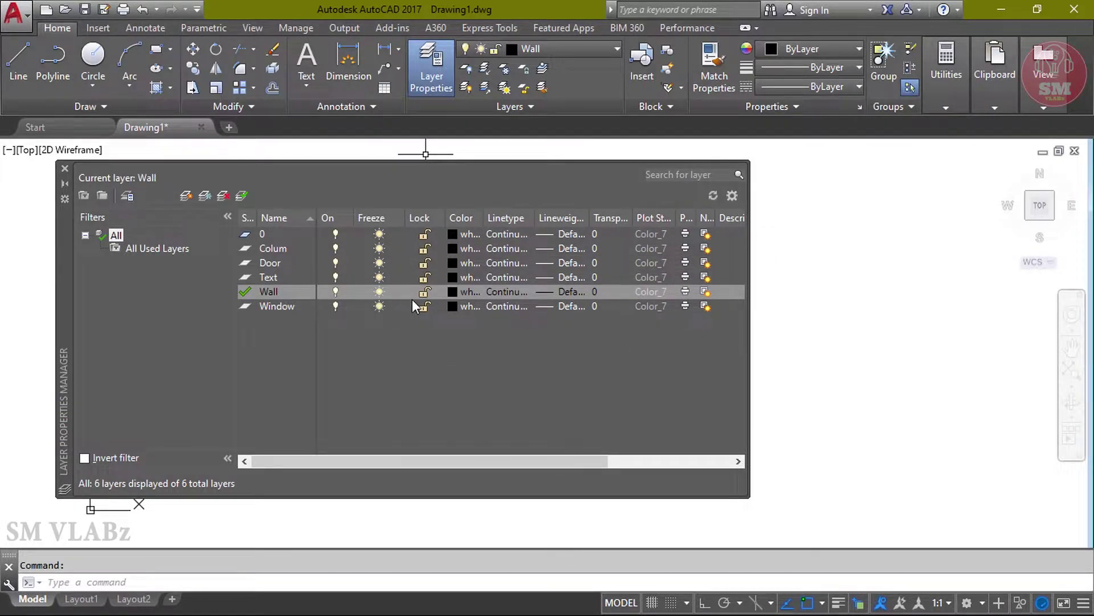
pyautogui.click(453, 291)
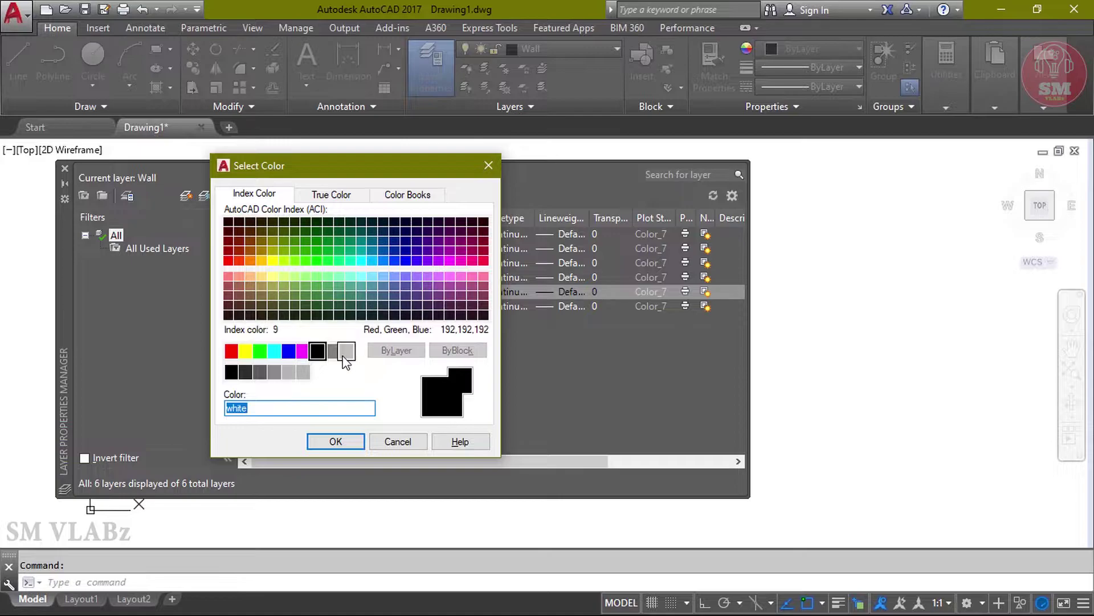
pyautogui.click(231, 351)
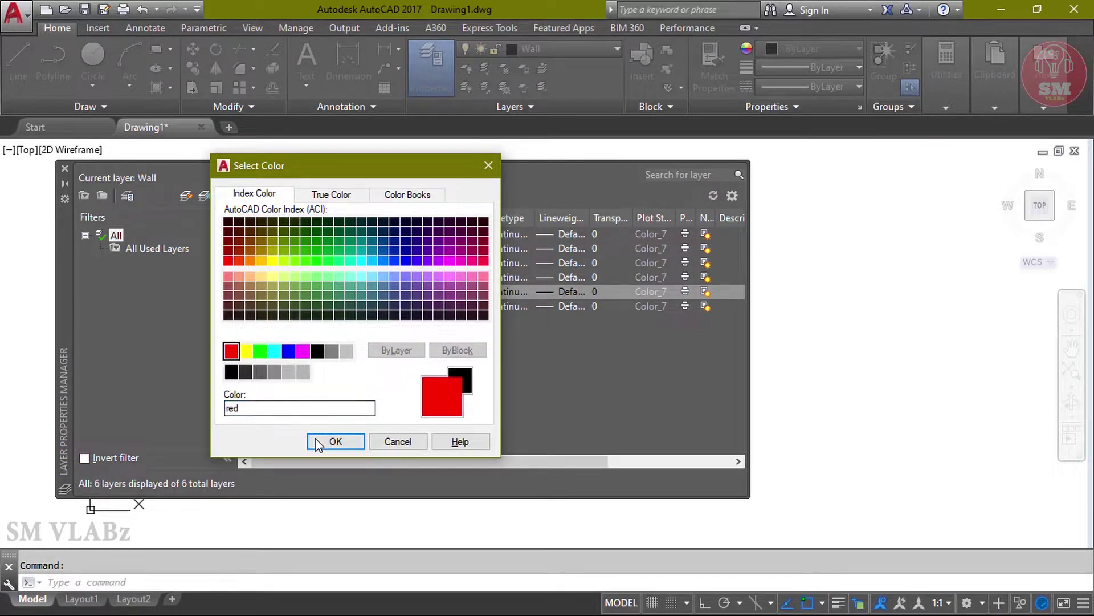
pyautogui.click(319, 442)
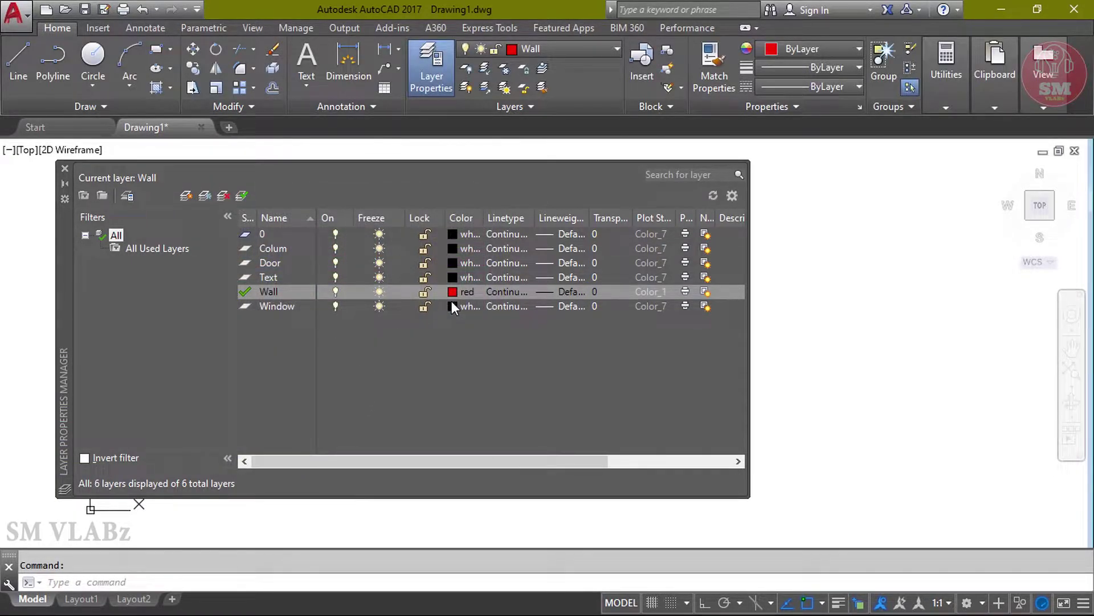
pyautogui.click(453, 306)
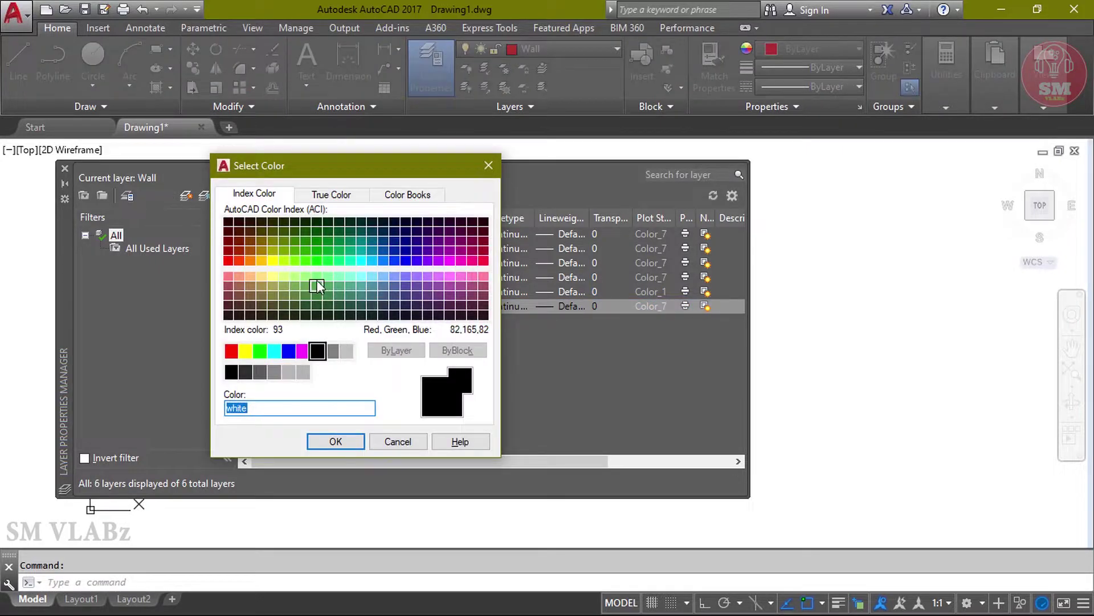
pyautogui.click(305, 240)
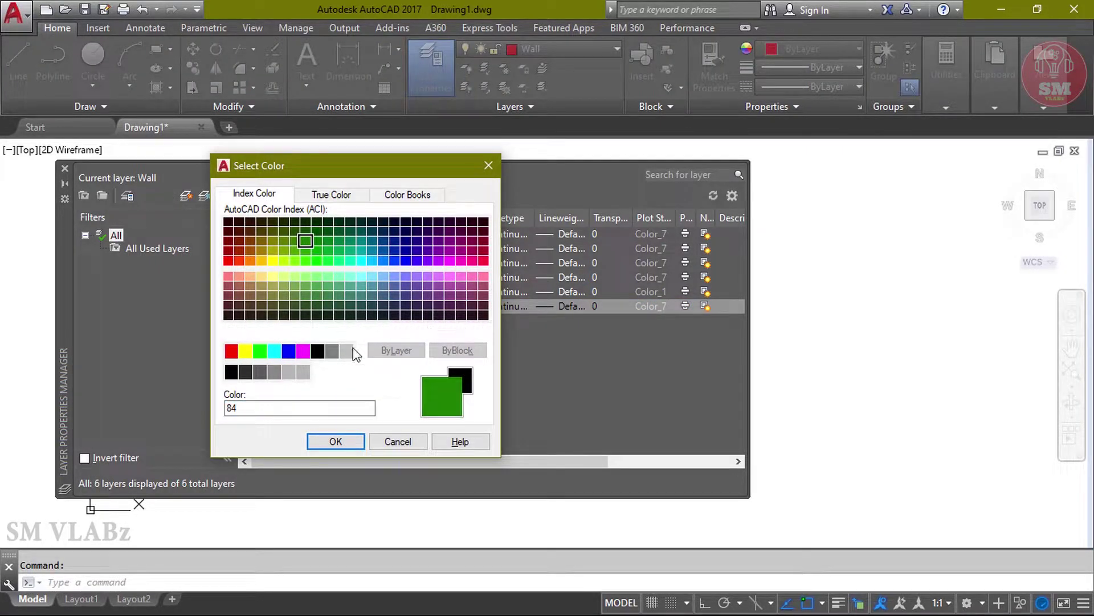
pyautogui.click(359, 443)
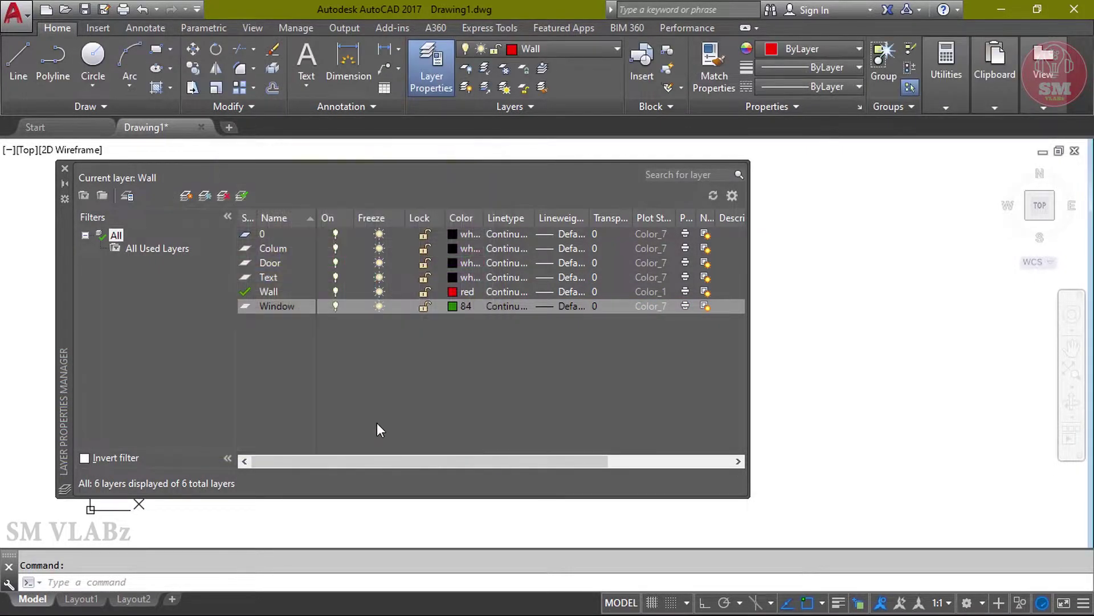
# - Colour the Text layer magenta and the Door layer blue
pyautogui.click(454, 277)
pyautogui.click(303, 351)
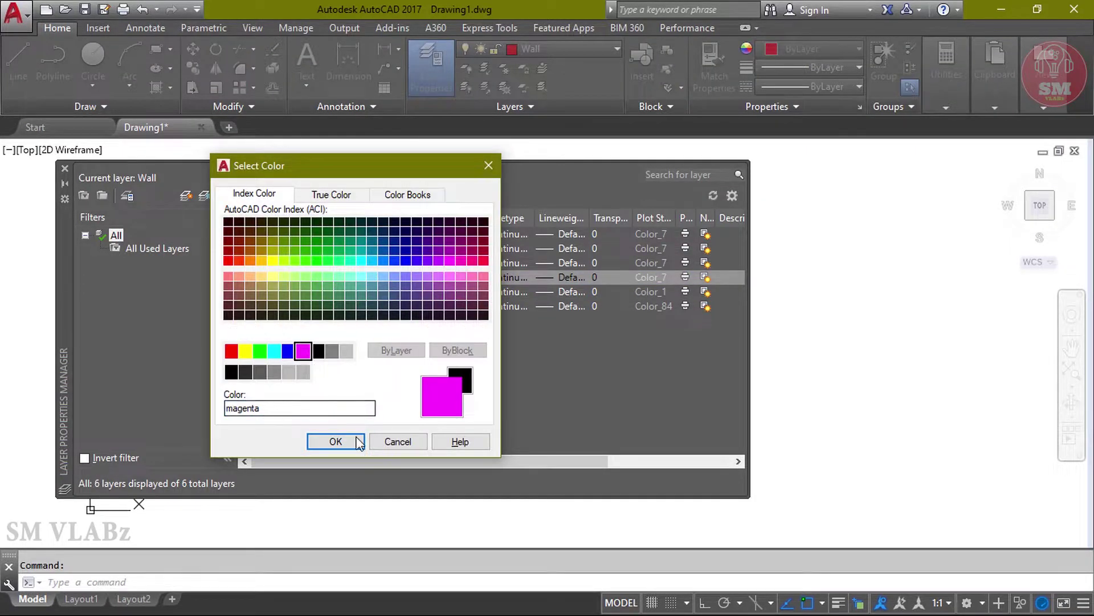
pyautogui.click(355, 442)
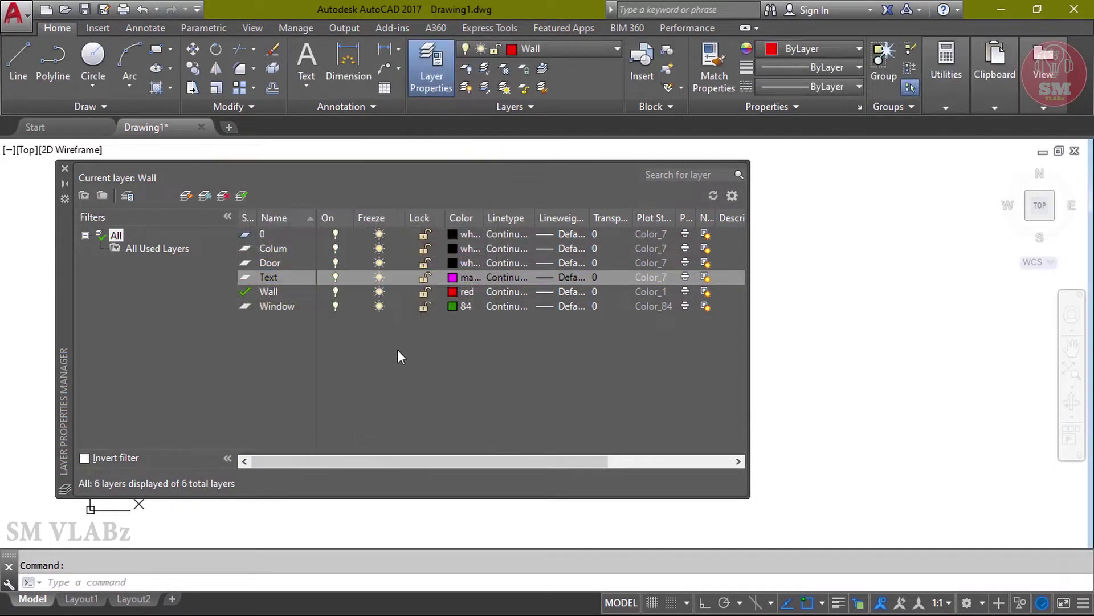
pyautogui.click(451, 262)
pyautogui.click(288, 350)
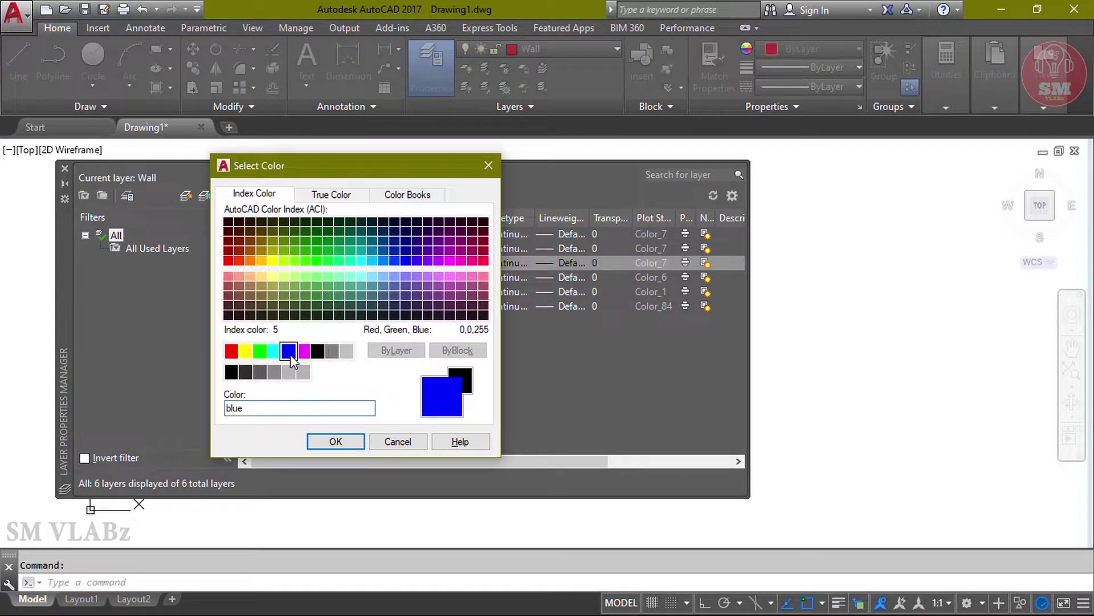
pyautogui.click(338, 444)
# - Give the Colum layer grey 250 and close the Layer Properties Manager
pyautogui.click(447, 248)
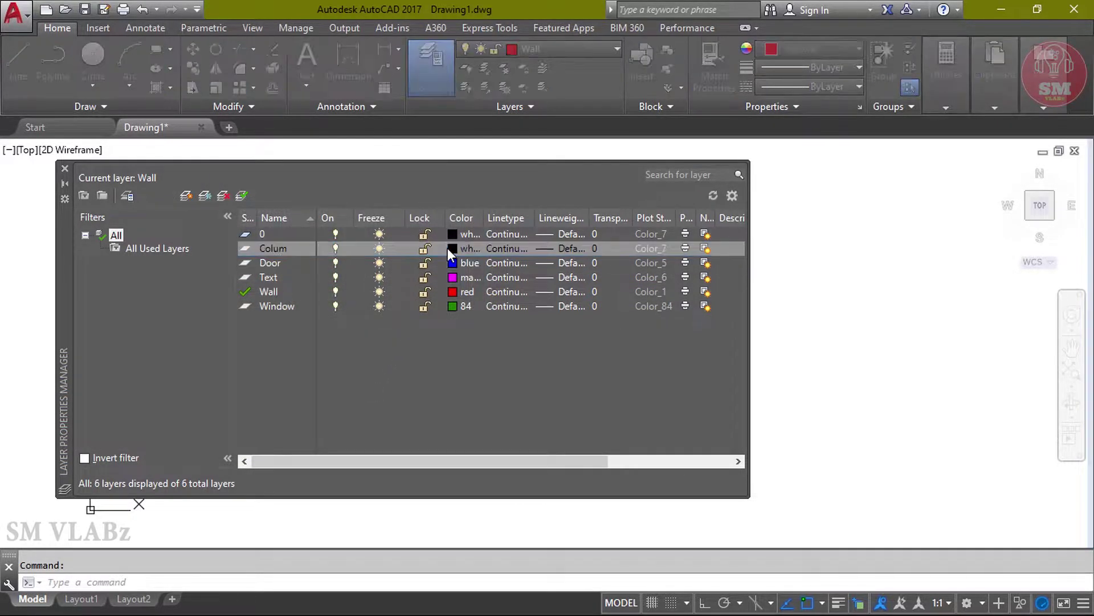
pyautogui.click(232, 371)
pyautogui.click(328, 441)
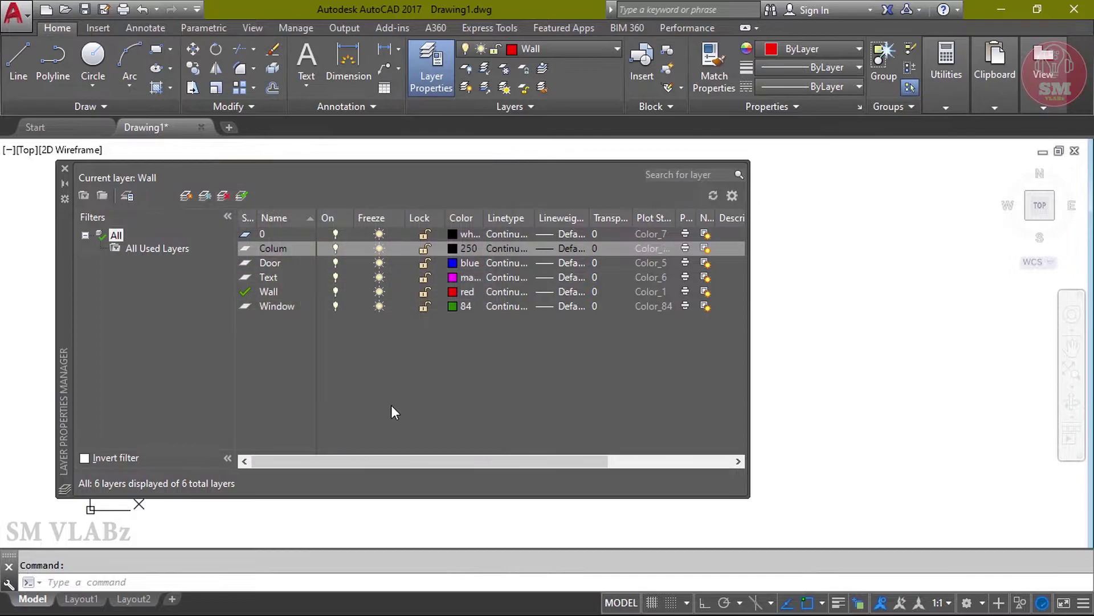
pyautogui.click(268, 277)
pyautogui.click(65, 169)
pyautogui.click(599, 48)
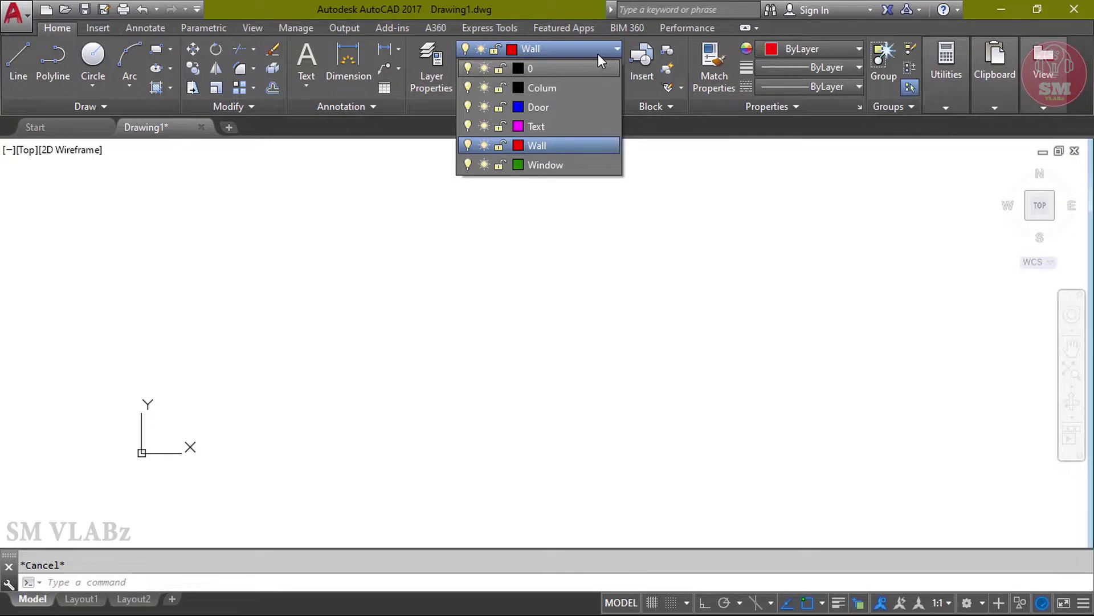
# - Switch the current layer to Window, then back to Wall, and pan the view
pyautogui.click(544, 166)
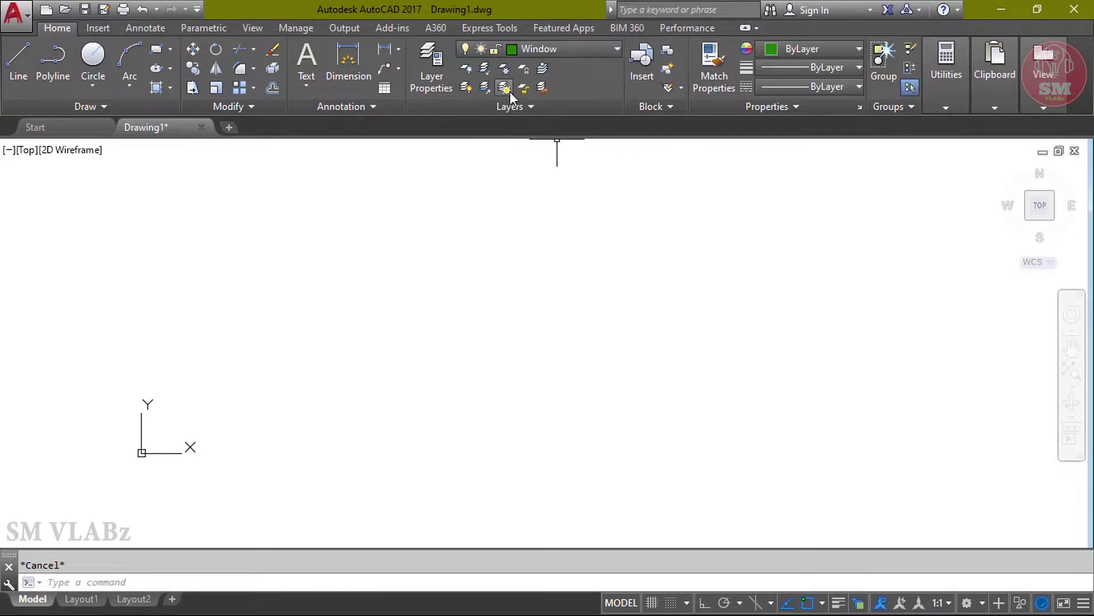
pyautogui.click(584, 55)
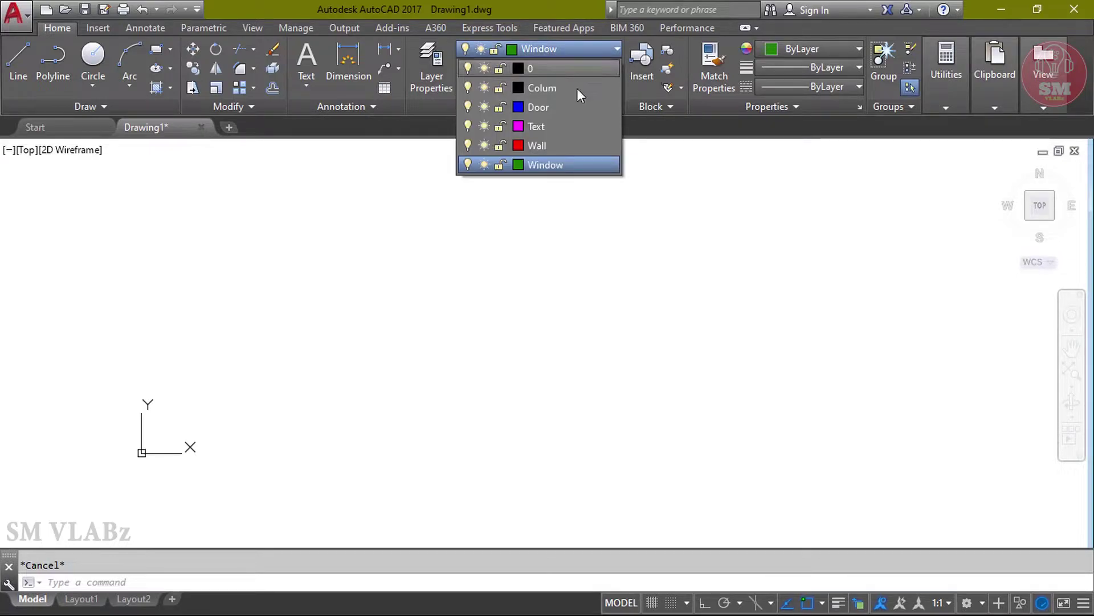
pyautogui.click(573, 144)
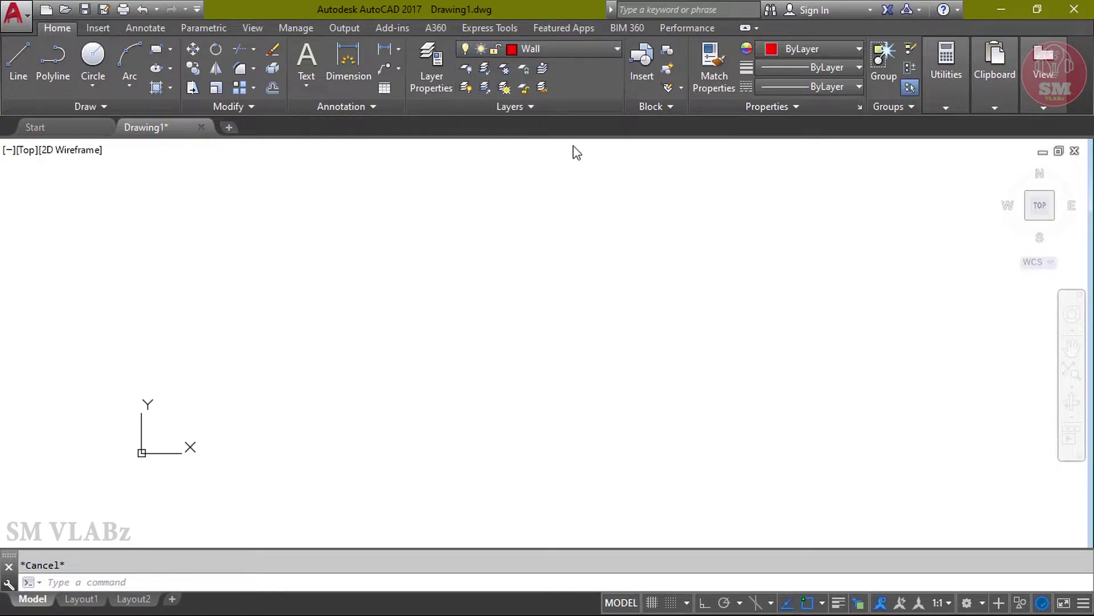
pyautogui.moveTo(611, 298); pyautogui.dragTo(528, 335, button='middle')
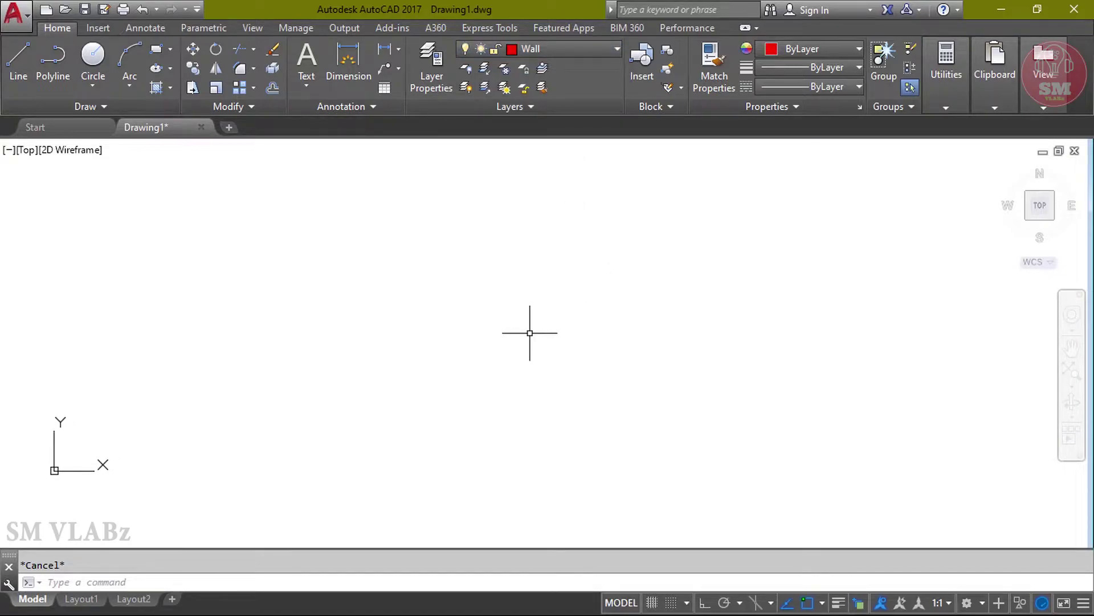
pyautogui.press('Escape')
# - Set the drawing units (UN) to Engineering length with 0'-0" precision
pyautogui.write('UN')
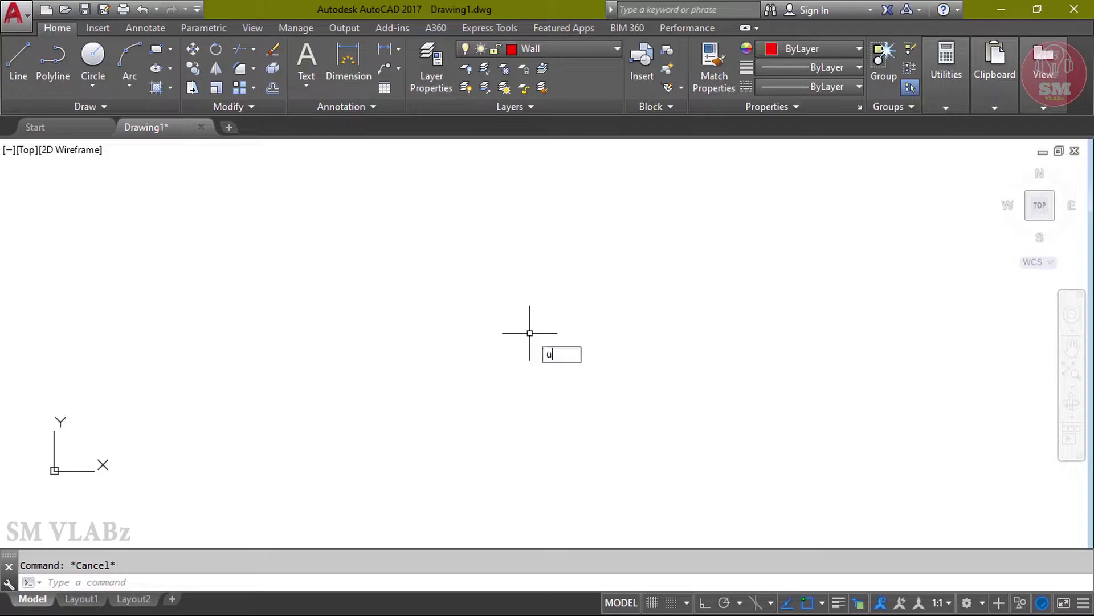
pyautogui.press('Return')
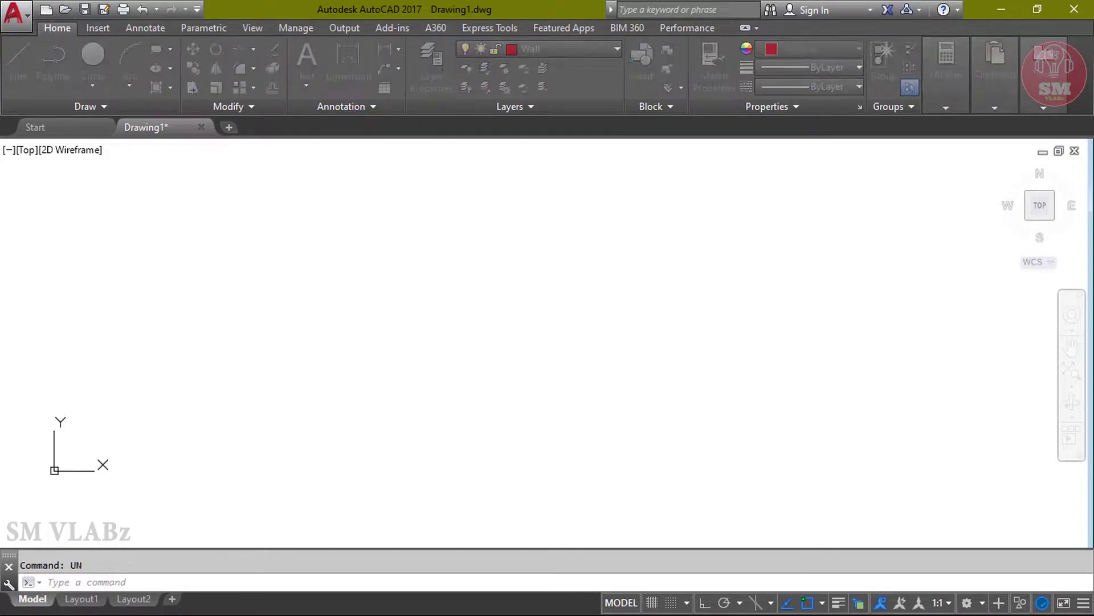
pyautogui.click(463, 220)
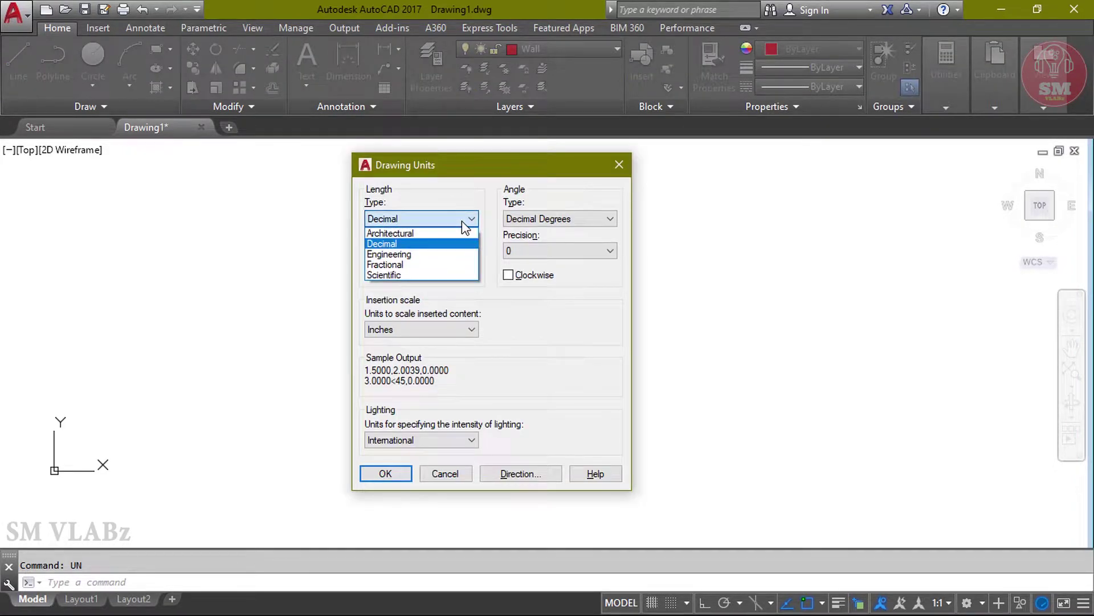
pyautogui.click(443, 253)
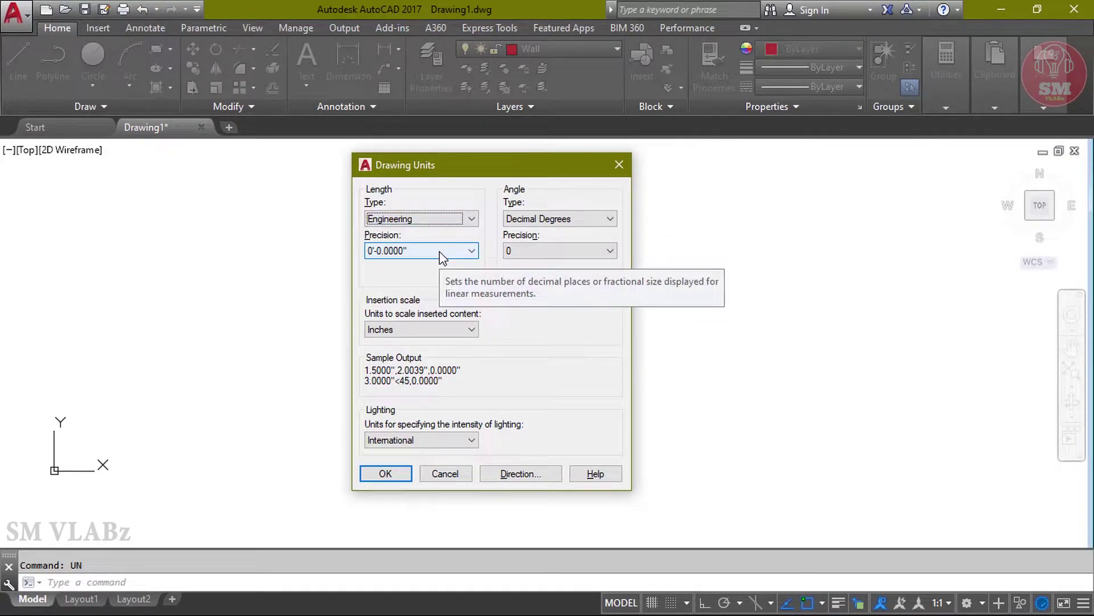
pyautogui.click(443, 253)
pyautogui.click(434, 266)
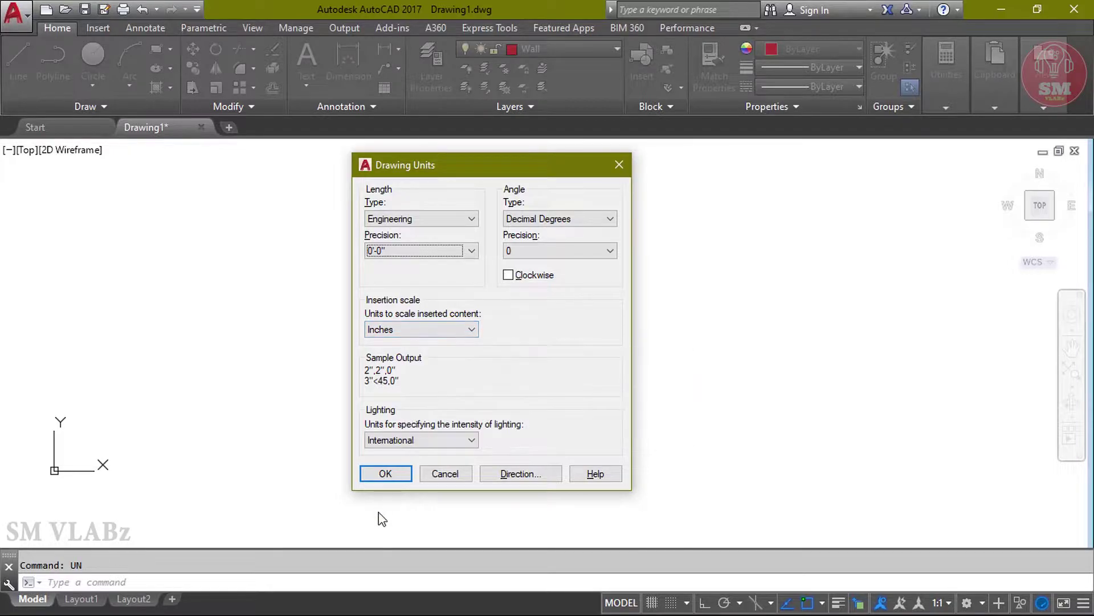
pyautogui.click(386, 473)
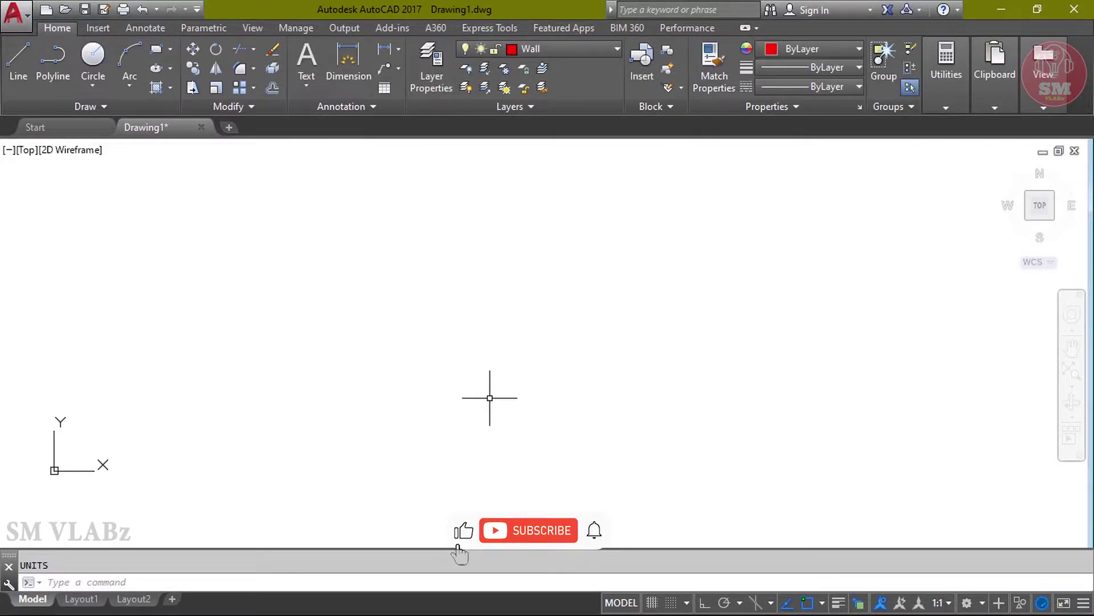
# - Give the Standard dimension style Engineering units with 0'-0" precision and make it current
pyautogui.write('D')
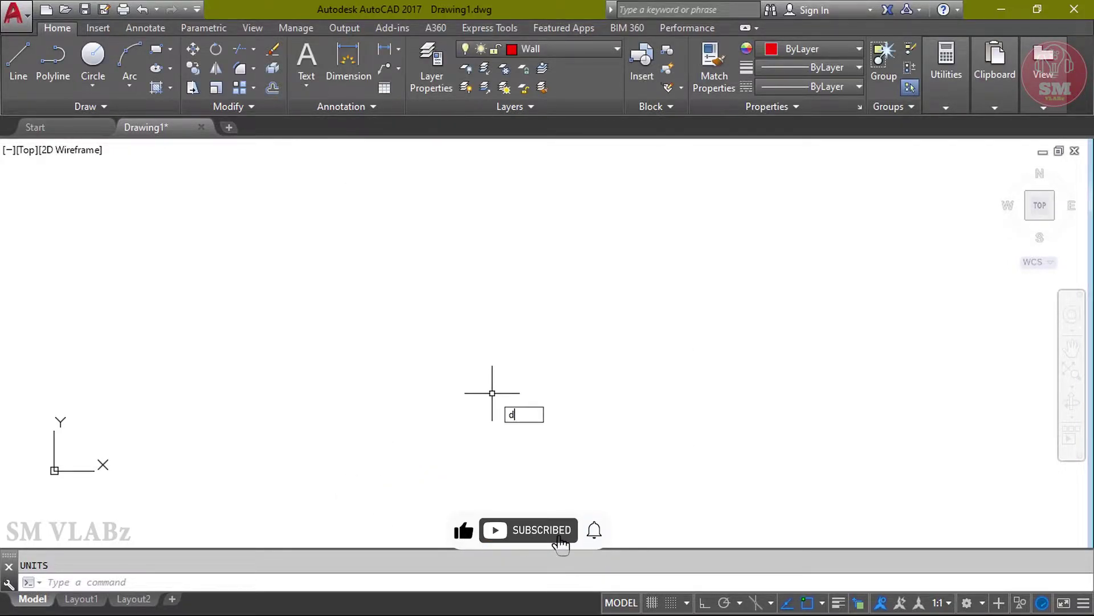
pyautogui.press('Return')
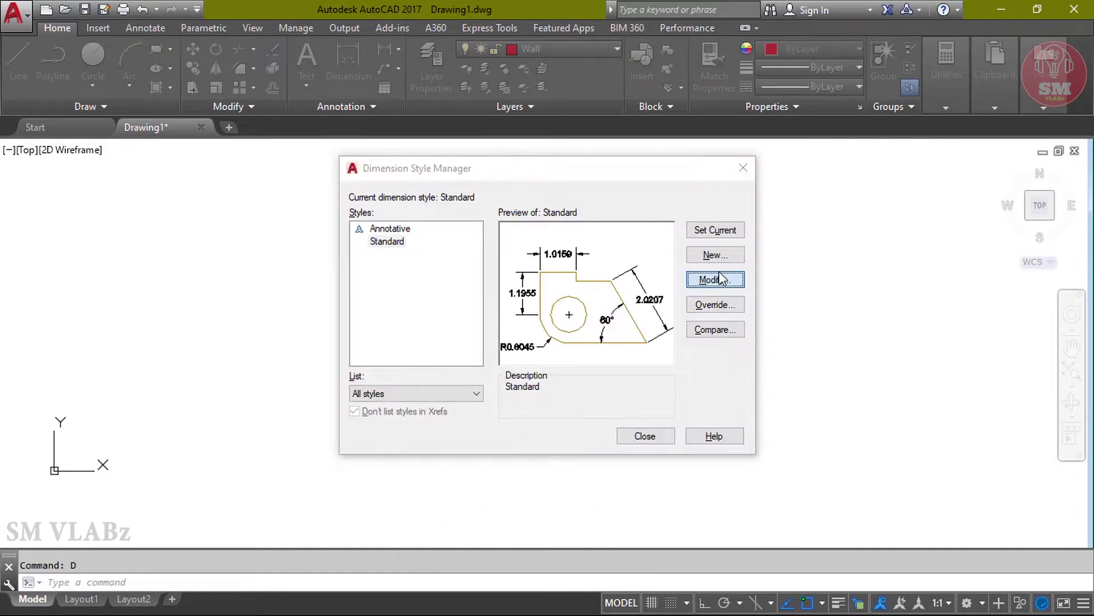
pyautogui.click(576, 279)
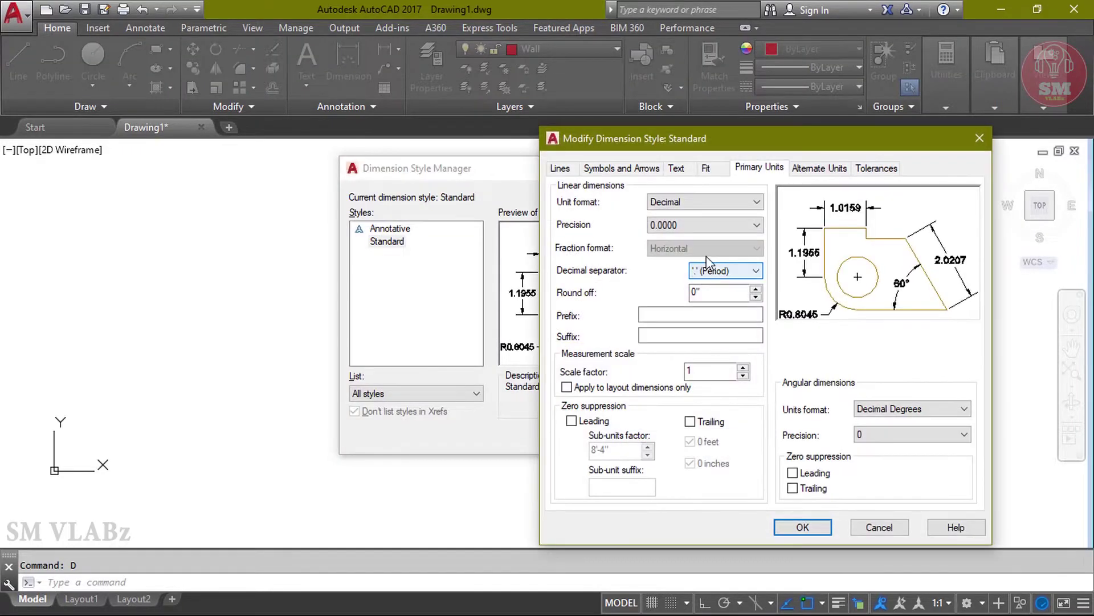
pyautogui.click(717, 202)
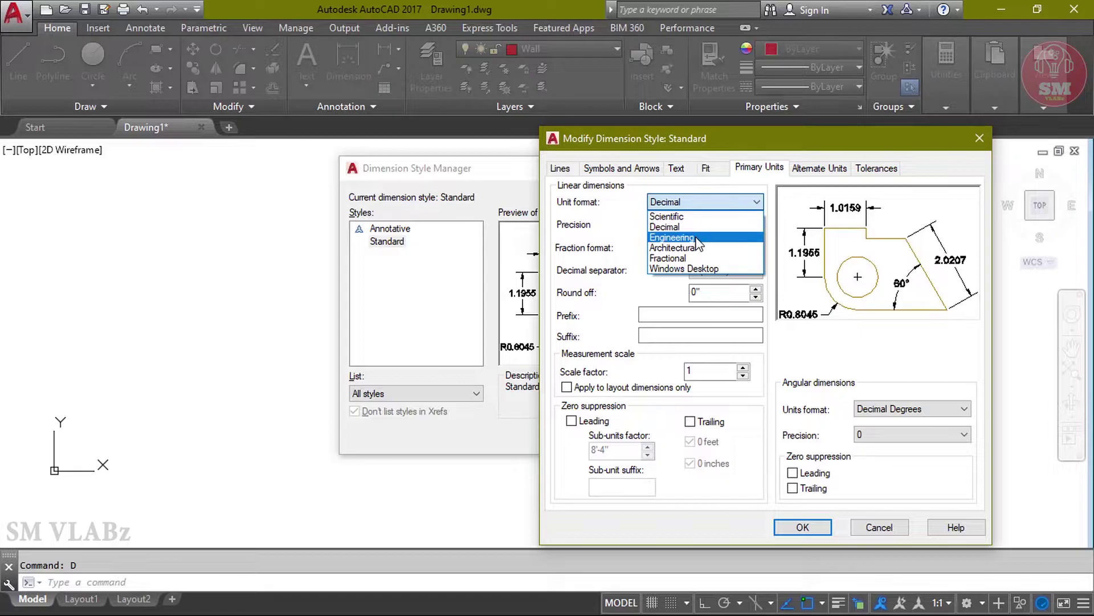
pyautogui.click(699, 245)
pyautogui.click(699, 225)
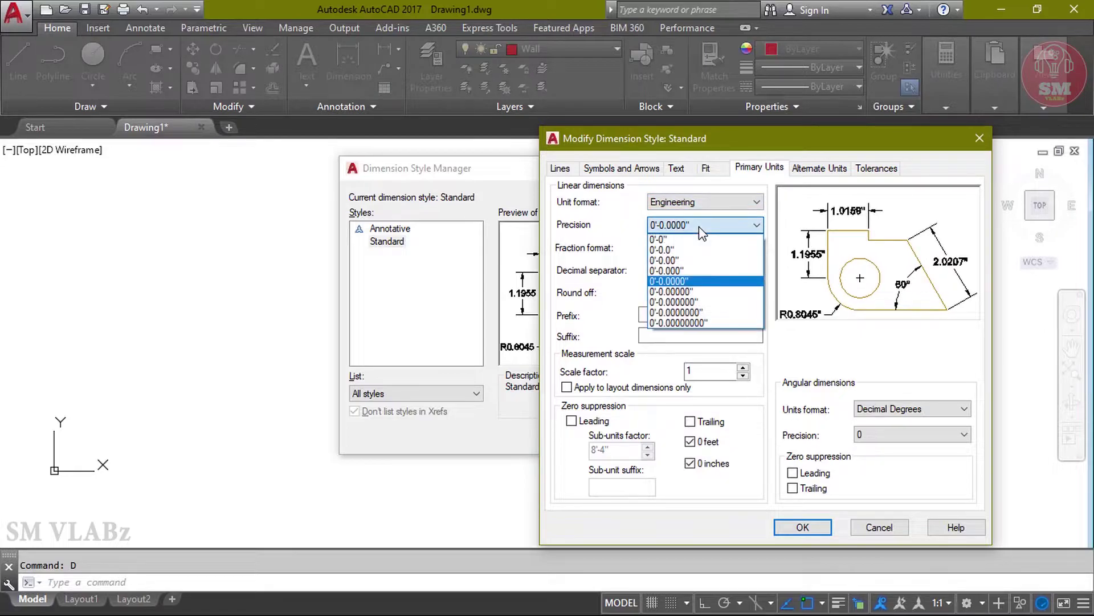
pyautogui.click(699, 240)
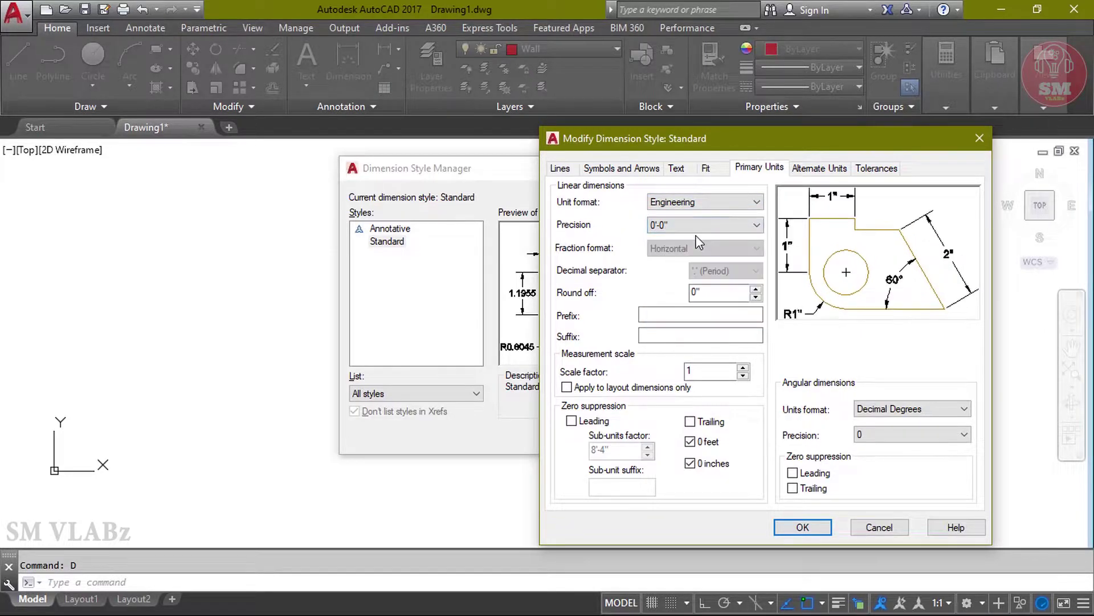
pyautogui.click(797, 529)
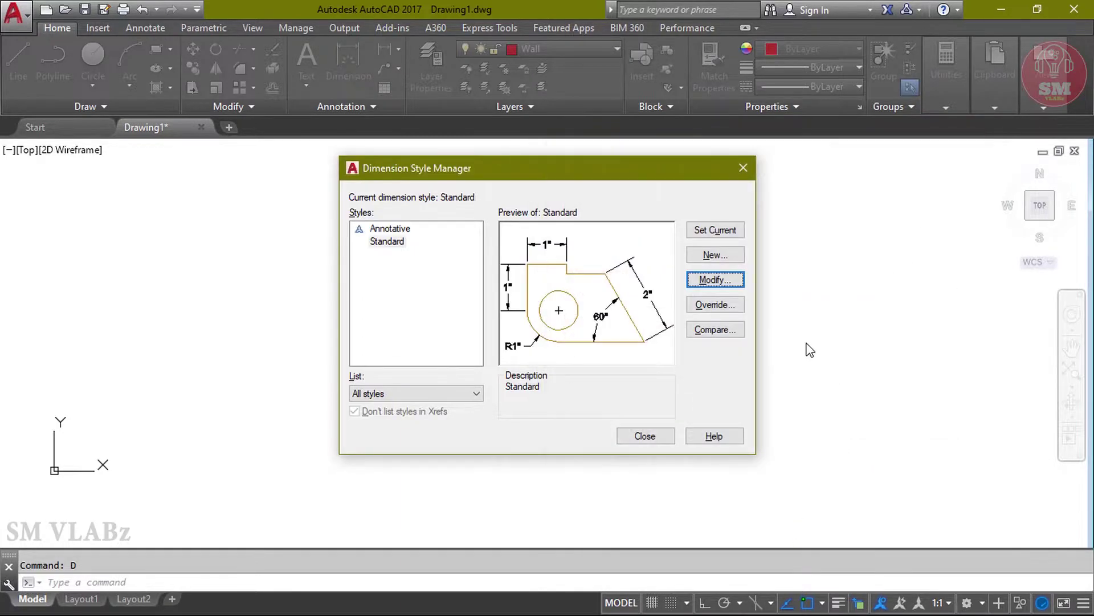
pyautogui.click(710, 233)
pyautogui.click(653, 438)
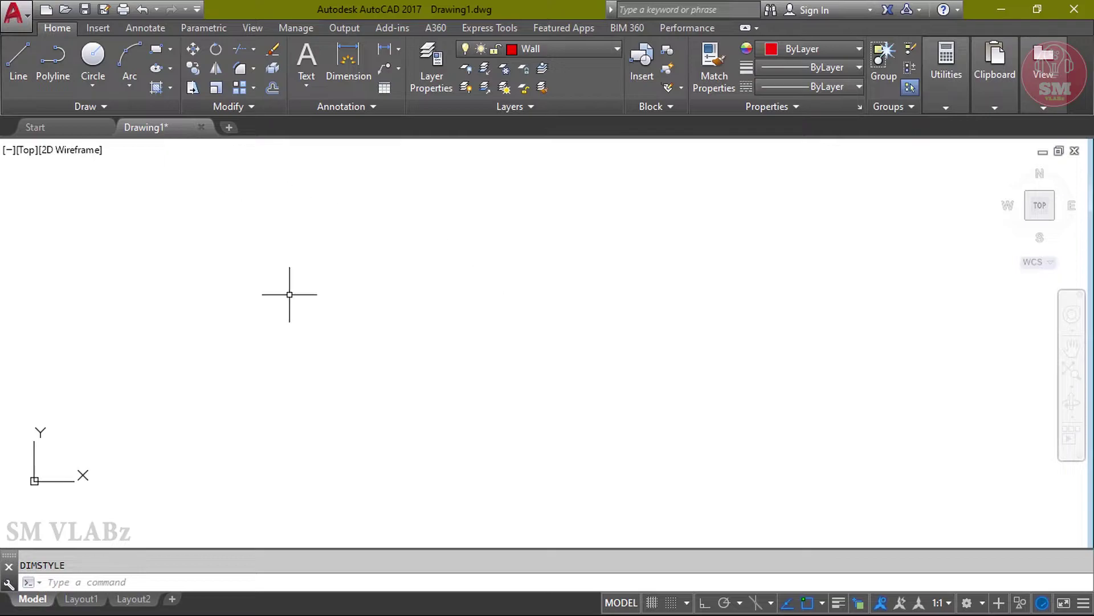
# - Draw a 12' vertical left wall line with ortho on and centre it in view
pyautogui.write('l')
pyautogui.press('Return')
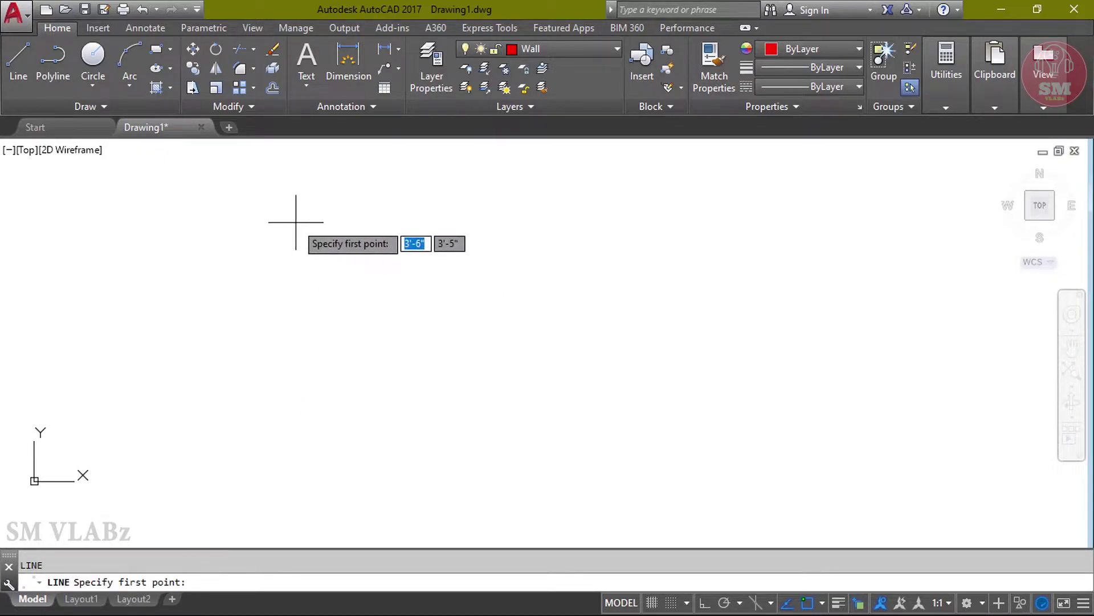
pyautogui.click(295, 222)
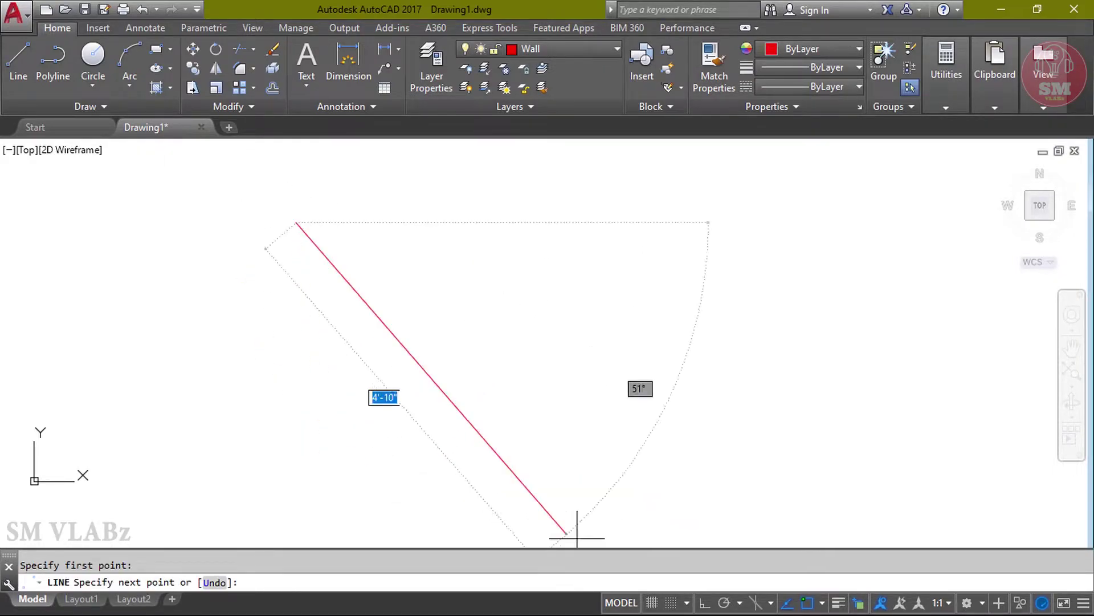
pyautogui.click(707, 605)
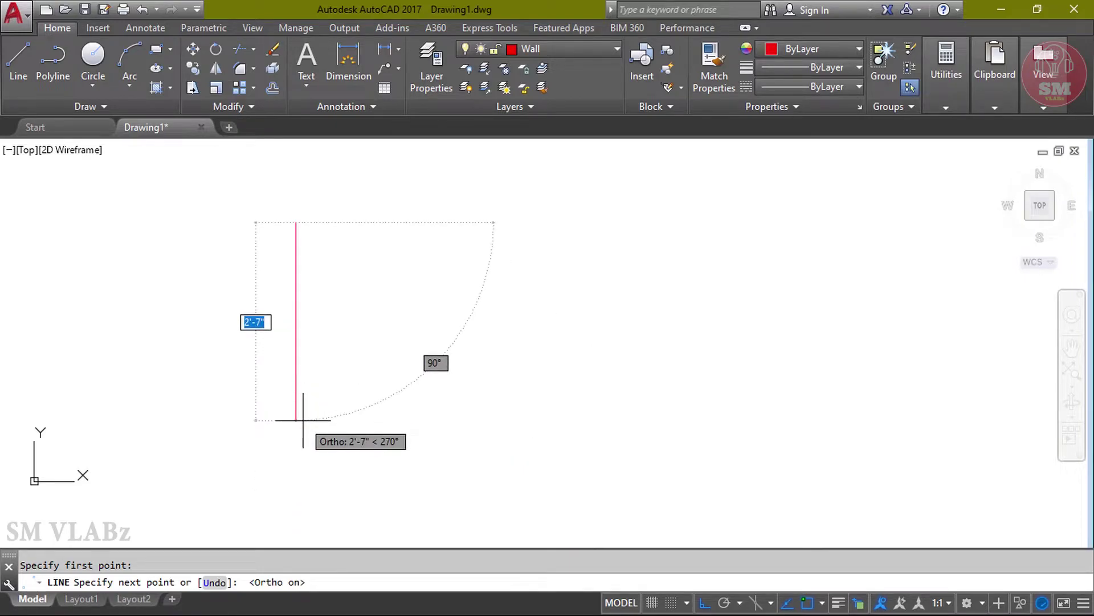
pyautogui.write("12'")
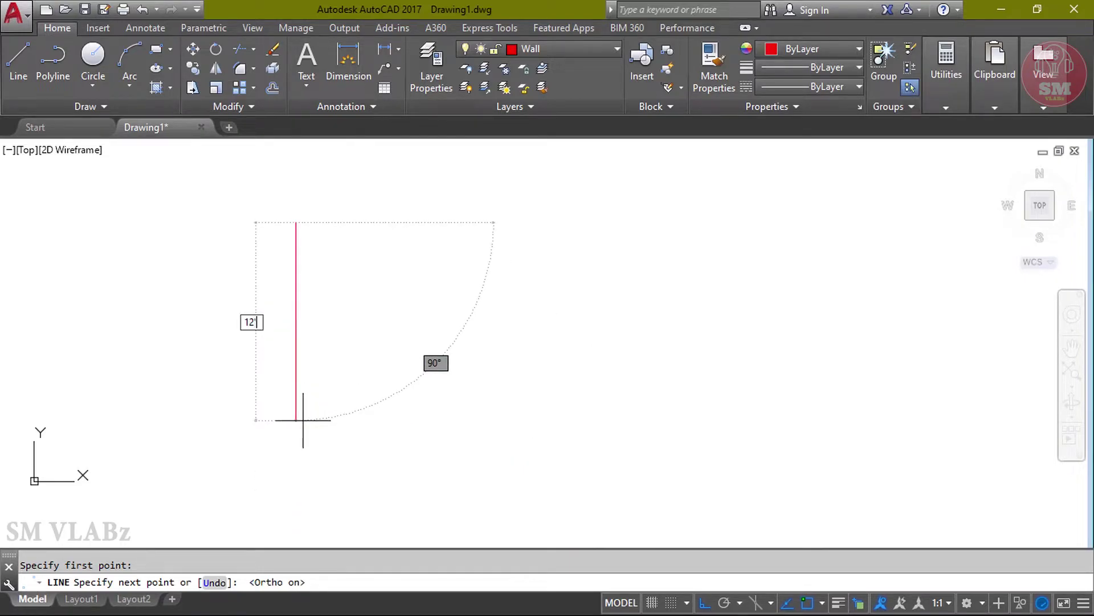
pyautogui.press('Return')
pyautogui.press('Escape')
pyautogui.middleClick(684, 335)
pyautogui.middleClick(684, 334)
pyautogui.moveTo(684, 334); pyautogui.dragTo(471, 310, button='middle')
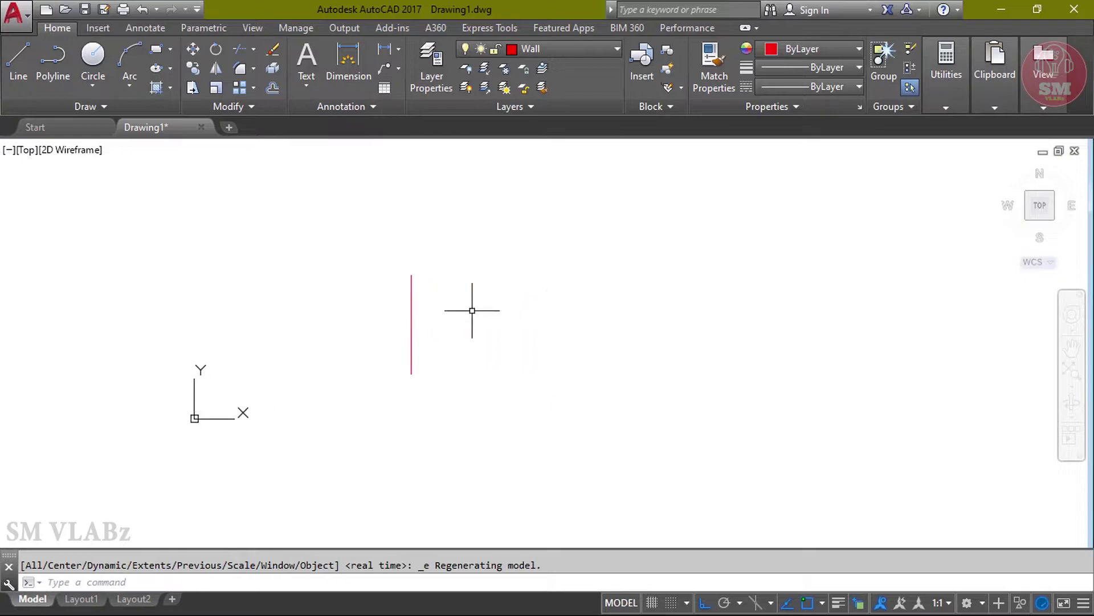
pyautogui.scroll(3, 555, 323)
pyautogui.scroll(-1, 606, 319)
pyautogui.moveTo(606, 320); pyautogui.dragTo(495, 325, button='middle')
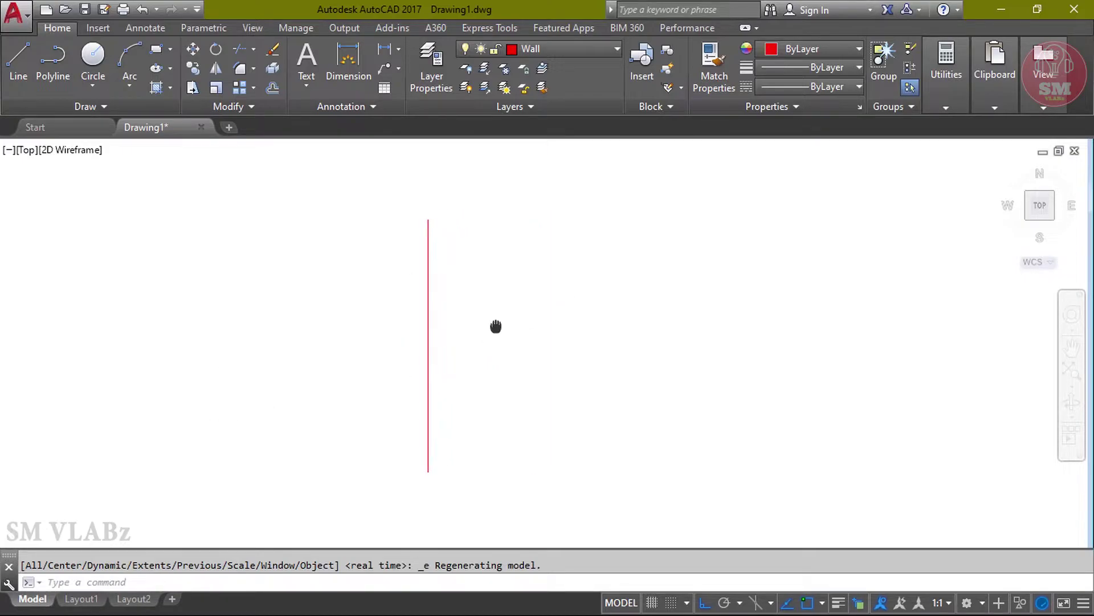
# - From the left wall's top end, draw a 14' top wall and 144 right wall
pyautogui.write('l')
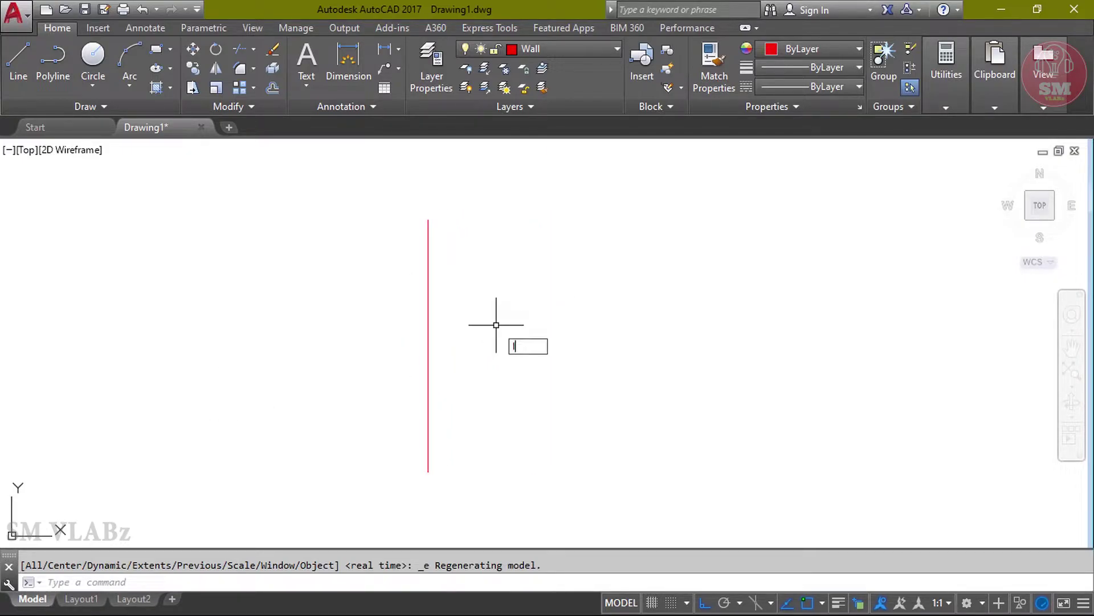
pyautogui.press('Return')
pyautogui.click(427, 219)
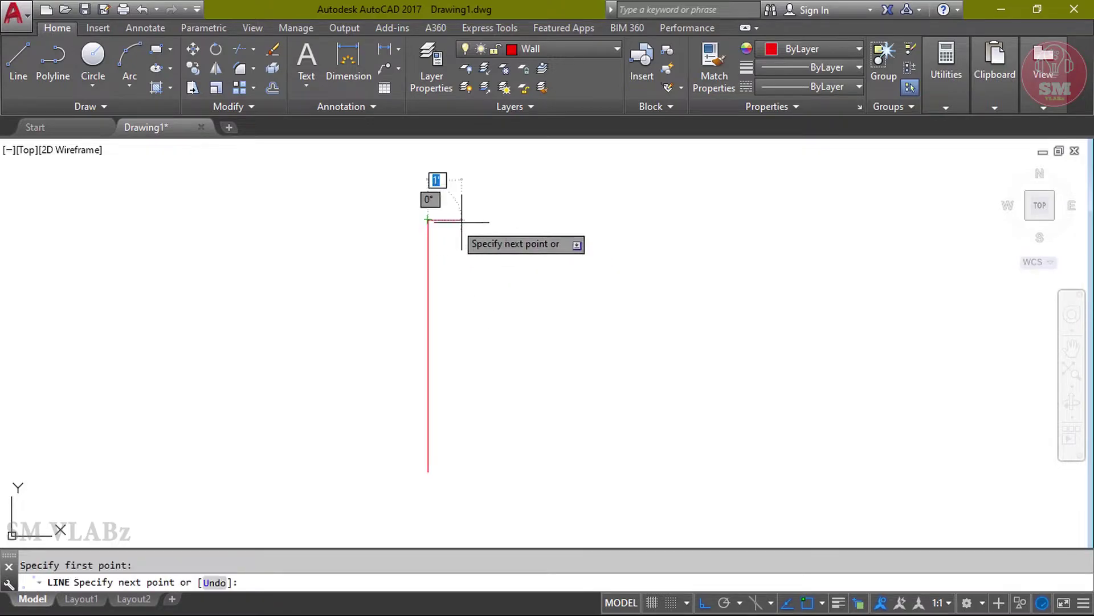
pyautogui.write("14'")
pyautogui.press('Return')
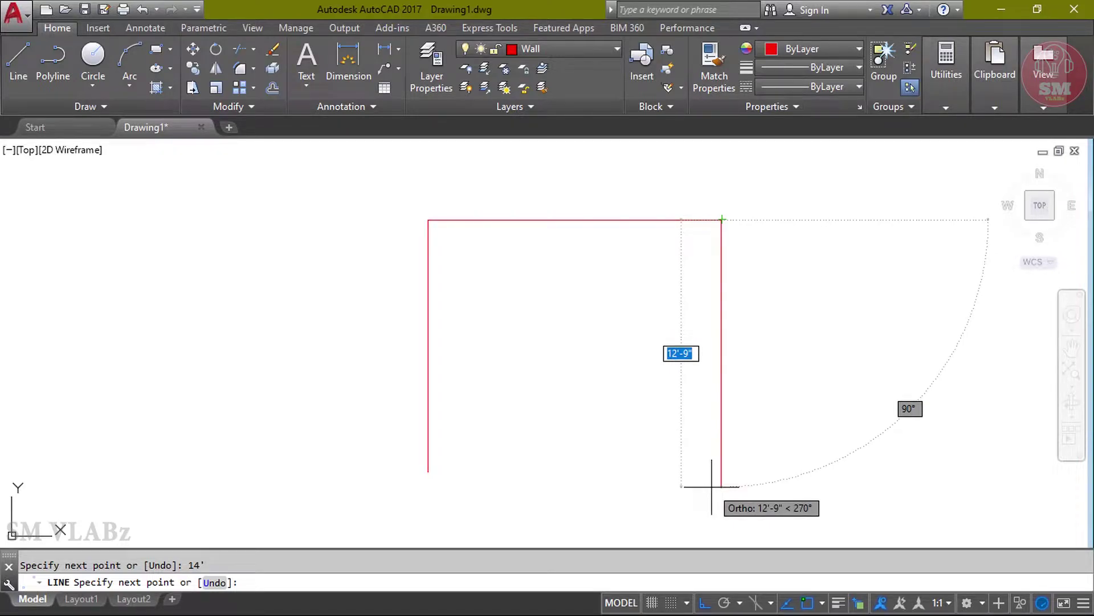
pyautogui.write('144')
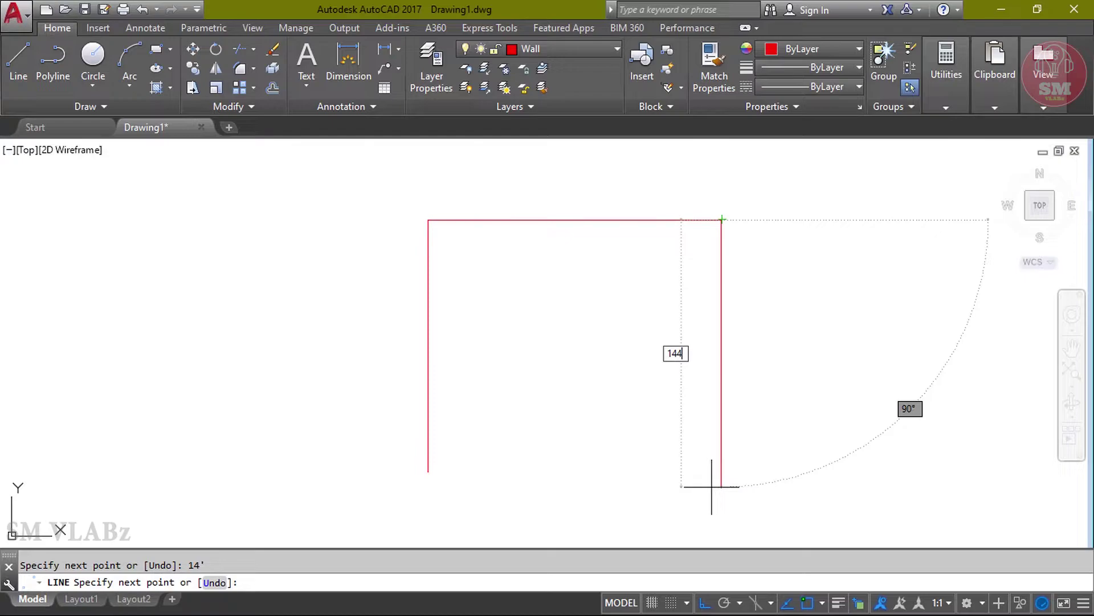
pyautogui.press('Return')
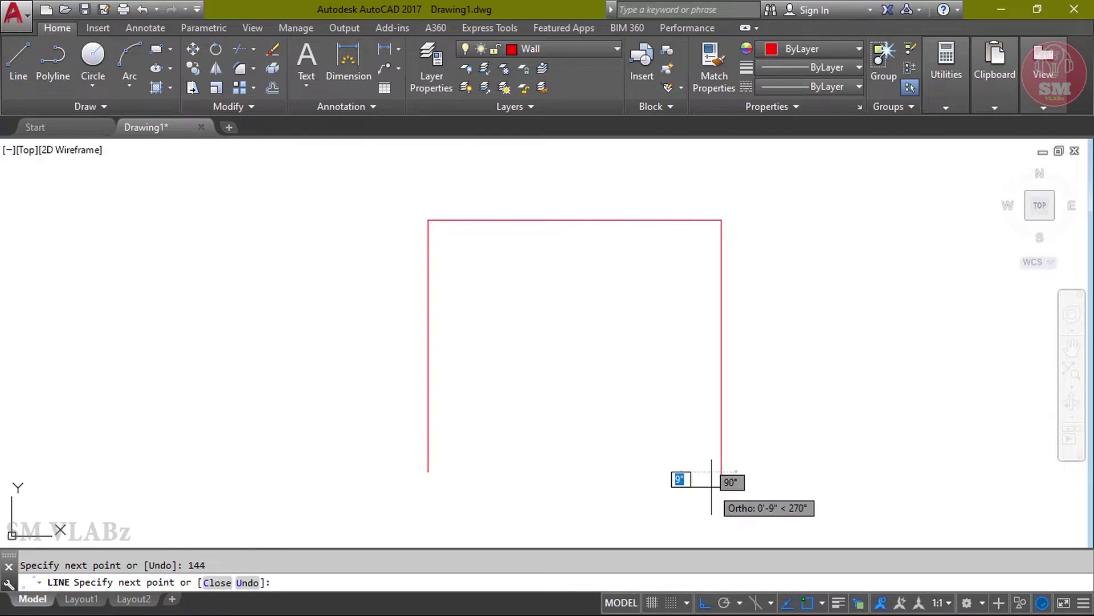
pyautogui.press('Return')
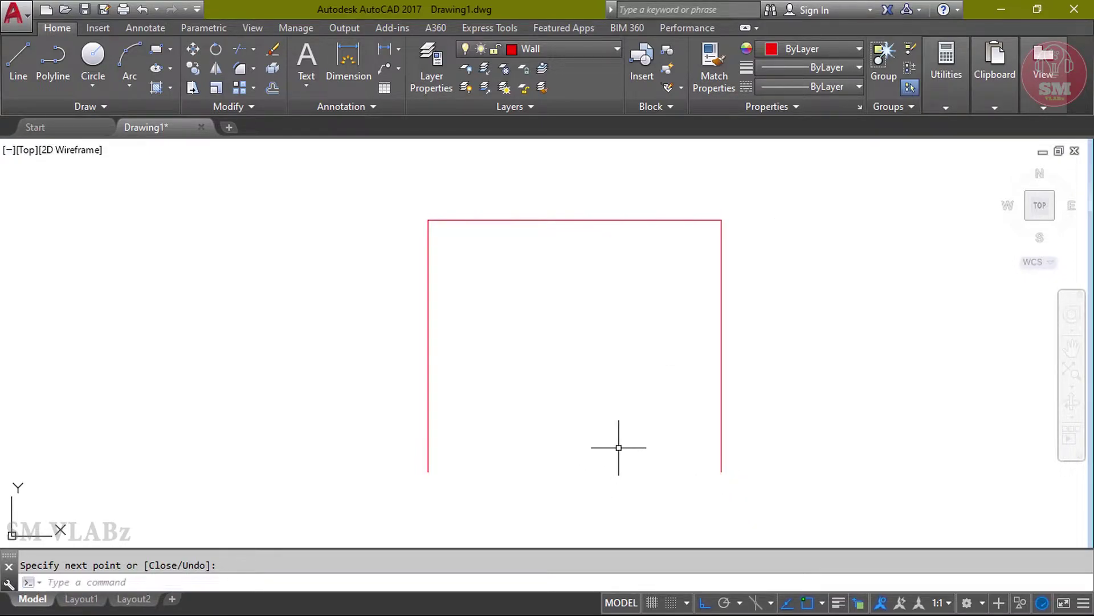
# - Offset the top wall line 12' downward to form the bottom wall
pyautogui.write('o')
pyautogui.press('Return')
pyautogui.write('12')
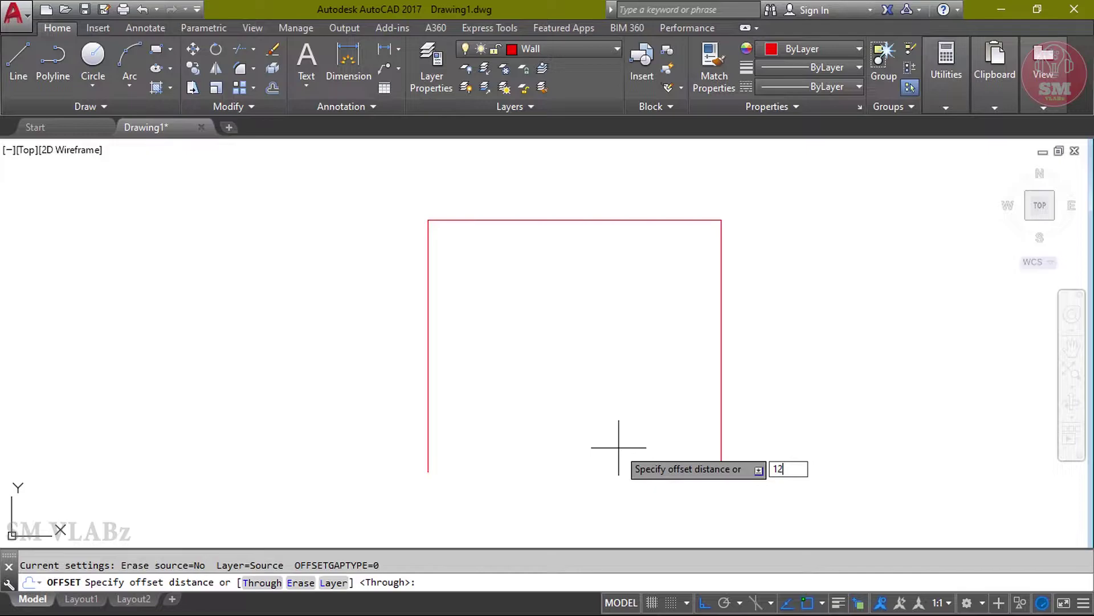
pyautogui.write("'")
pyautogui.press('Return')
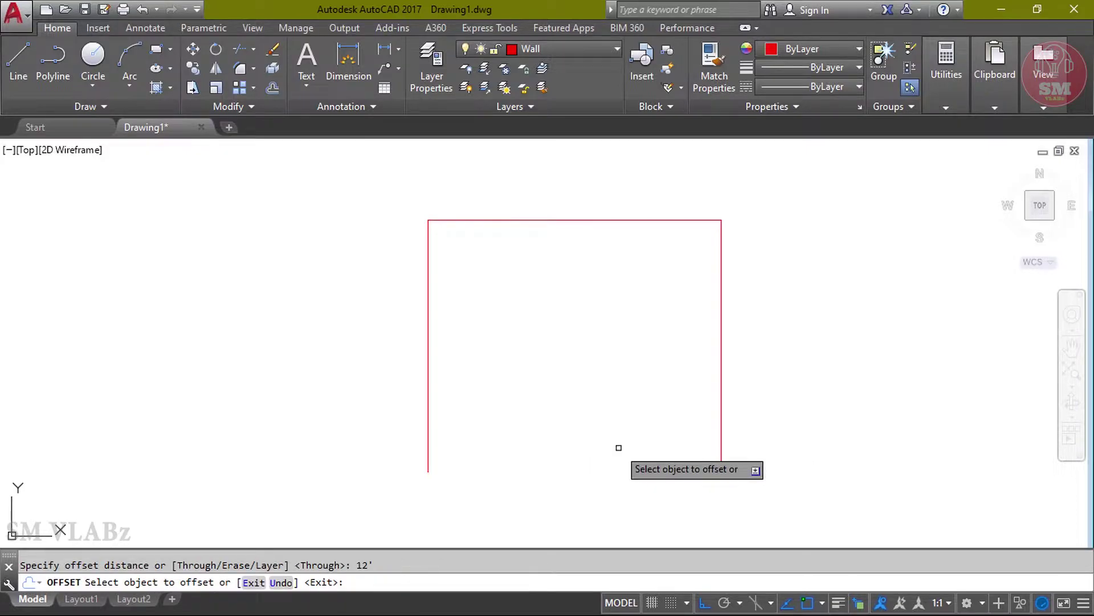
pyautogui.click(577, 221)
pyautogui.click(590, 355)
pyautogui.press('Escape')
pyautogui.middleClick(578, 361)
pyautogui.middleClick(578, 362)
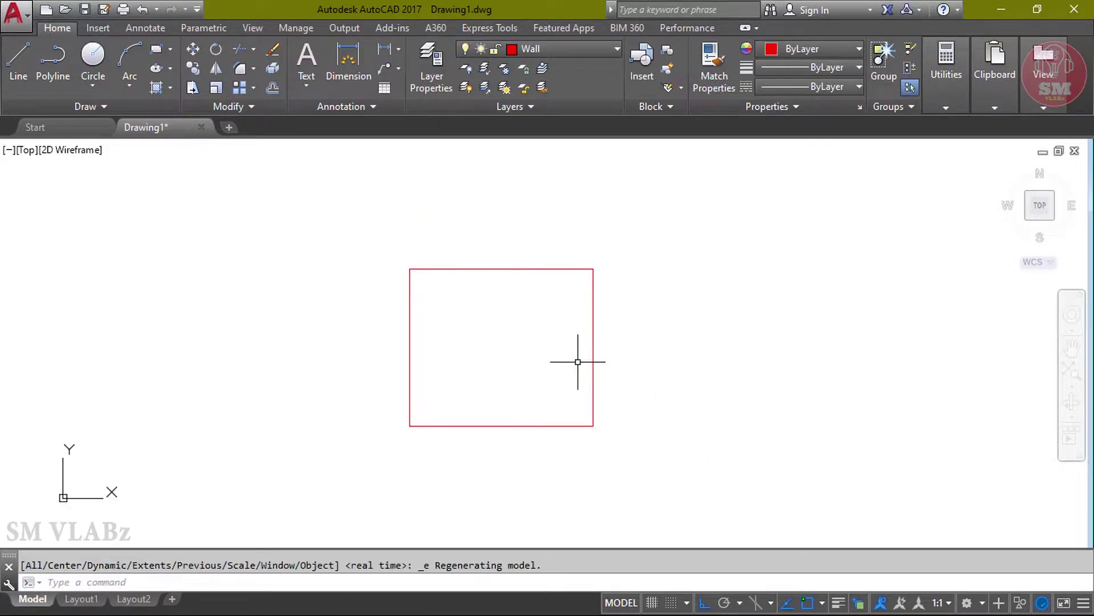
# - Join the four wall lines into a single polyline
pyautogui.write('j')
pyautogui.press('Return')
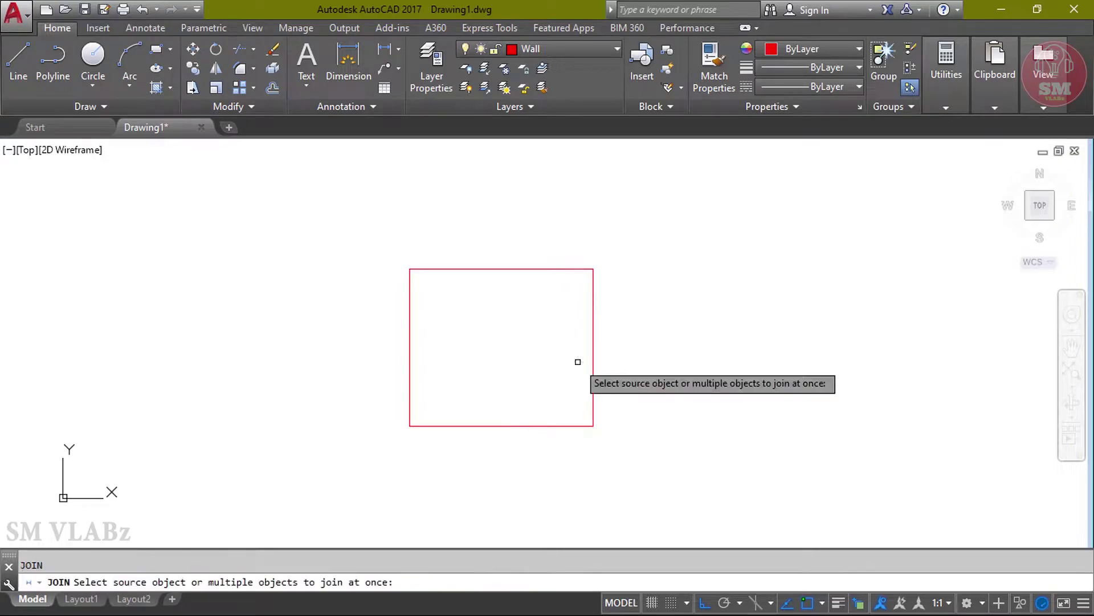
pyautogui.click(673, 483)
pyautogui.click(396, 256)
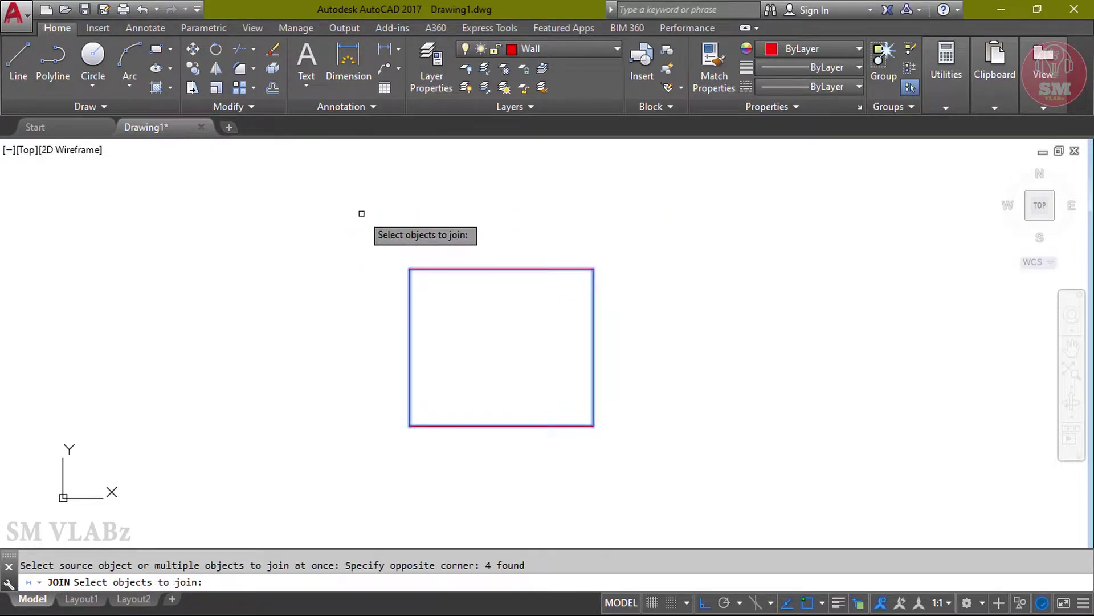
pyautogui.press('Return')
# - Offset the room outline by 5 to create the double-line wall
pyautogui.write('o')
pyautogui.press('Return')
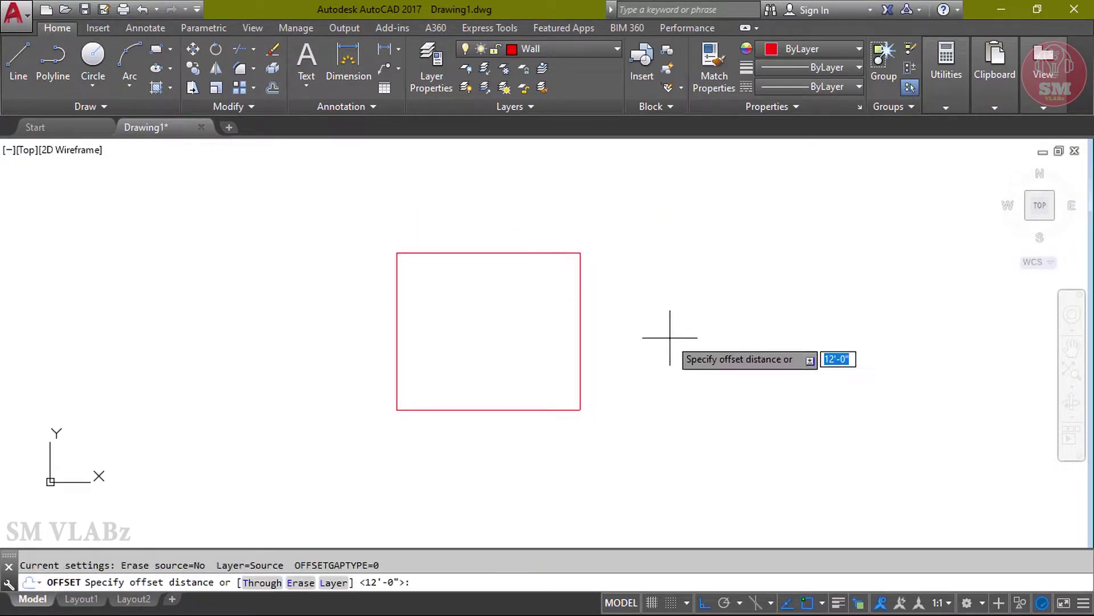
pyautogui.write('5')
pyautogui.press('Return')
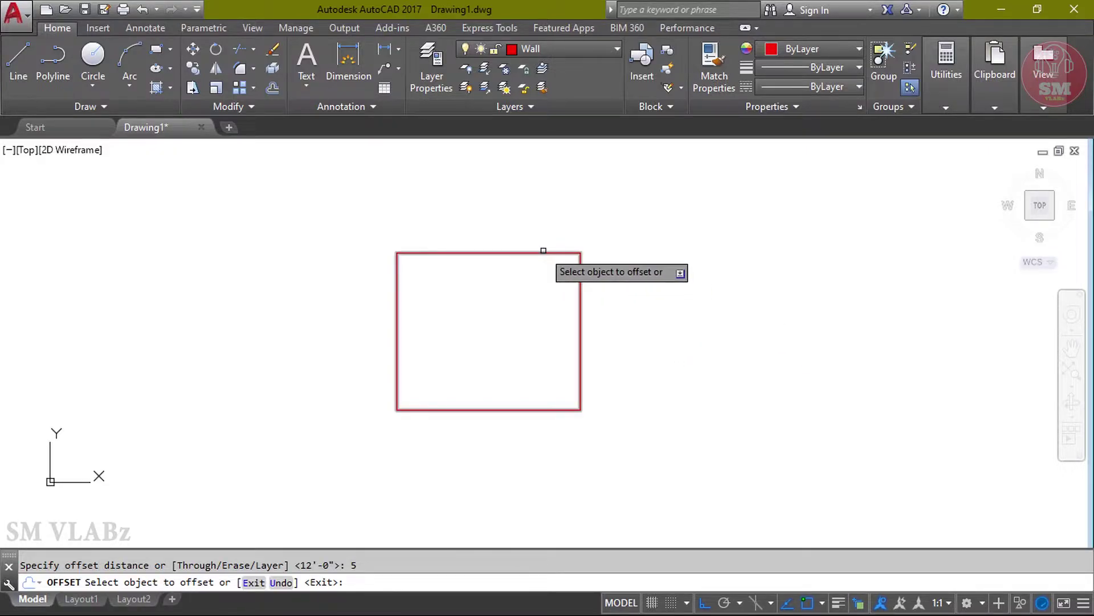
pyautogui.click(546, 252)
pyautogui.click(538, 305)
pyautogui.press('Escape')
pyautogui.middleClick(493, 326)
pyautogui.middleClick(494, 325)
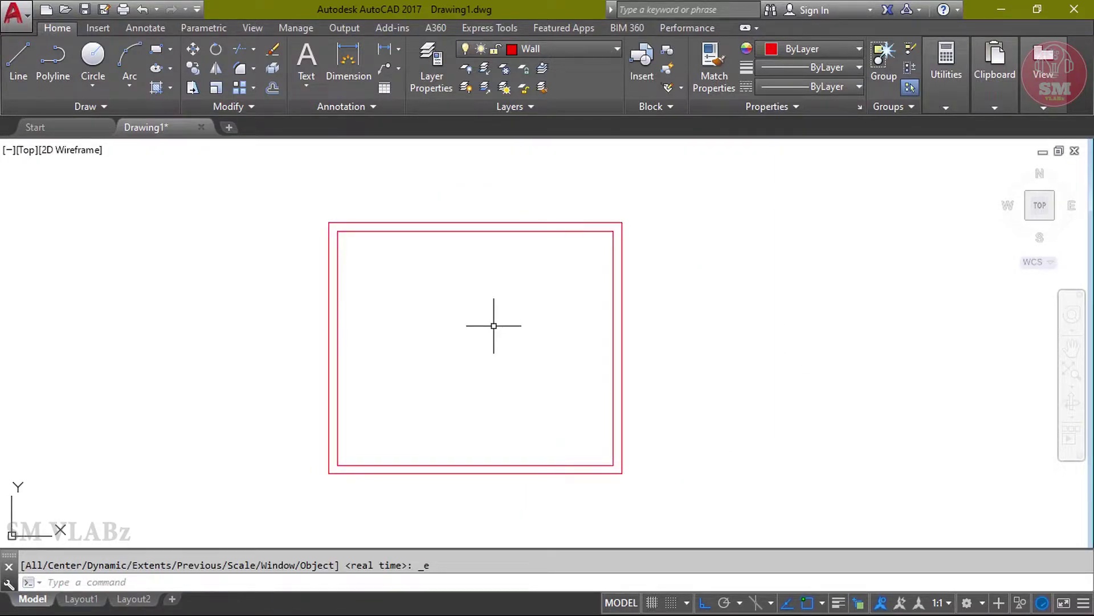
# - Make Colum the current layer
pyautogui.click(616, 50)
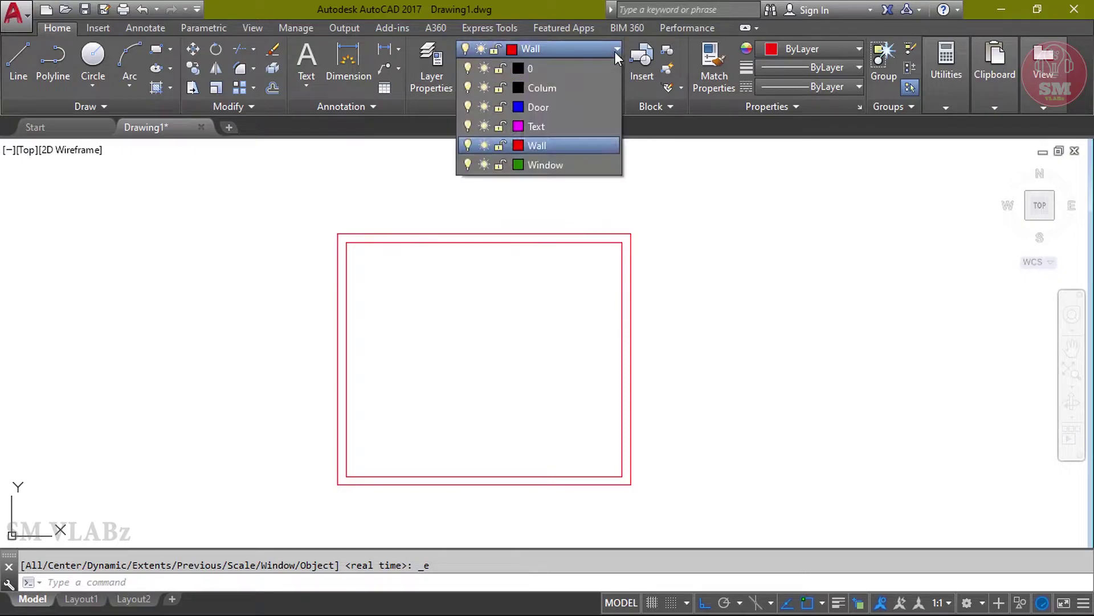
pyautogui.click(587, 88)
pyautogui.press('Escape')
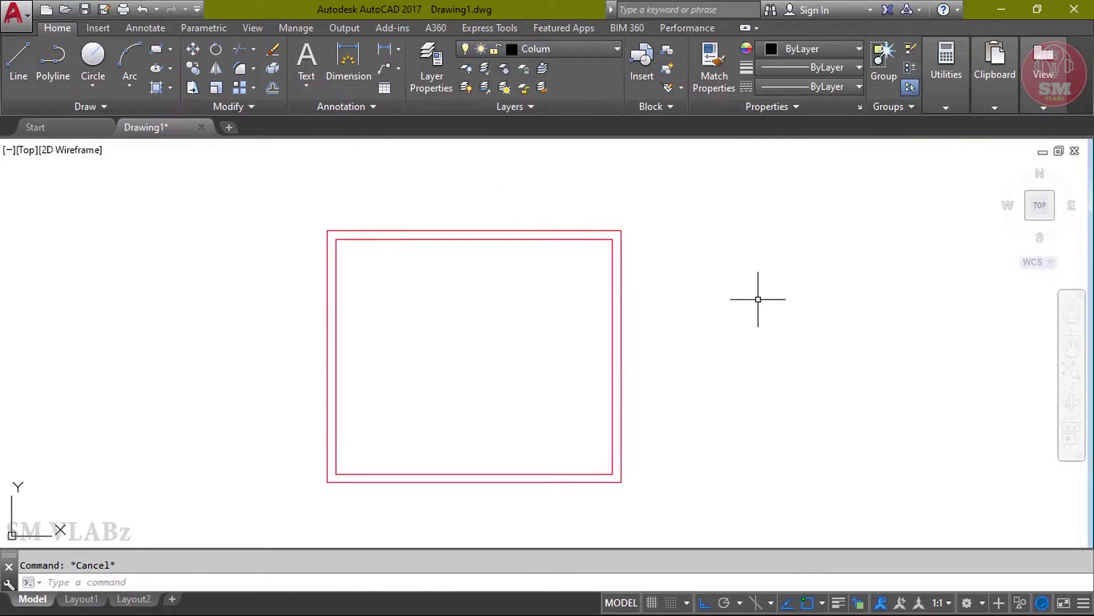
# - Draw a 10" by 10" column rectangle beside the room
pyautogui.write('rec')
pyautogui.press('Return')
pyautogui.click(712, 245)
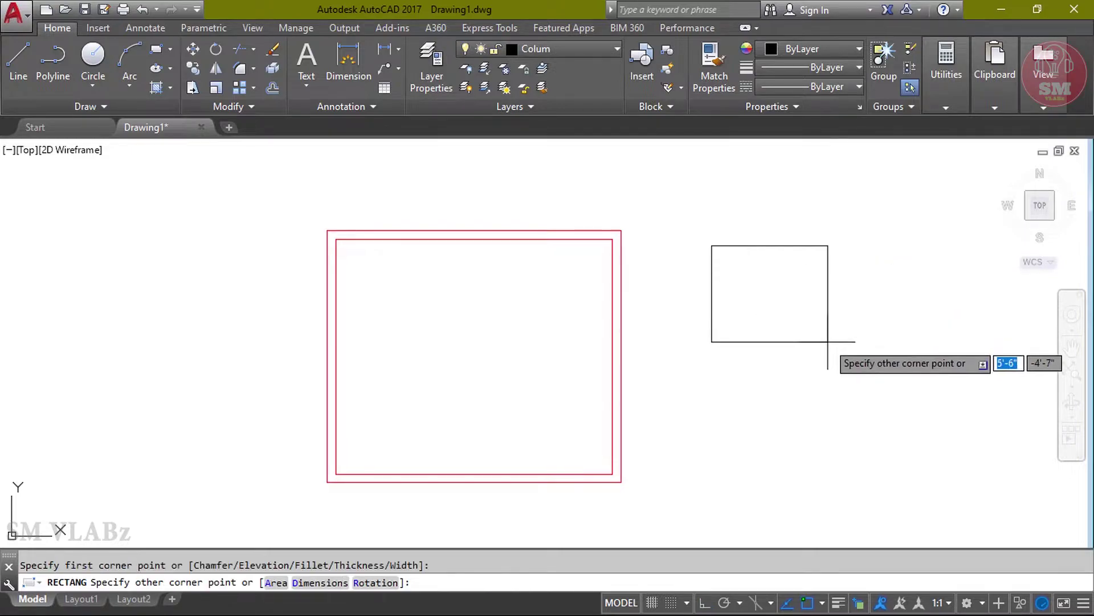
pyautogui.write('10')
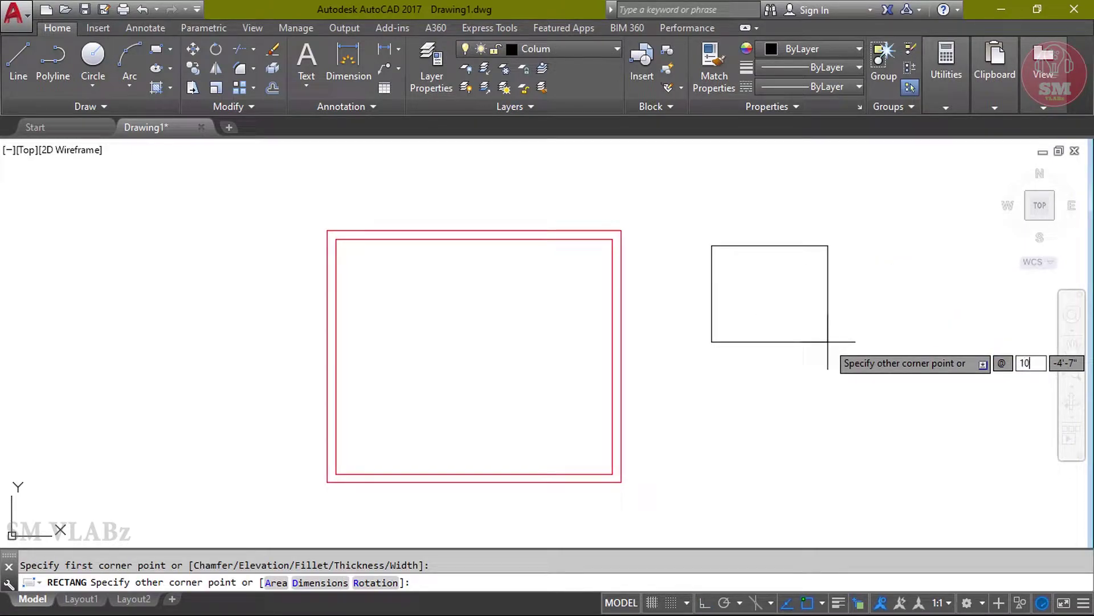
pyautogui.press('Tab')
pyautogui.write('1')
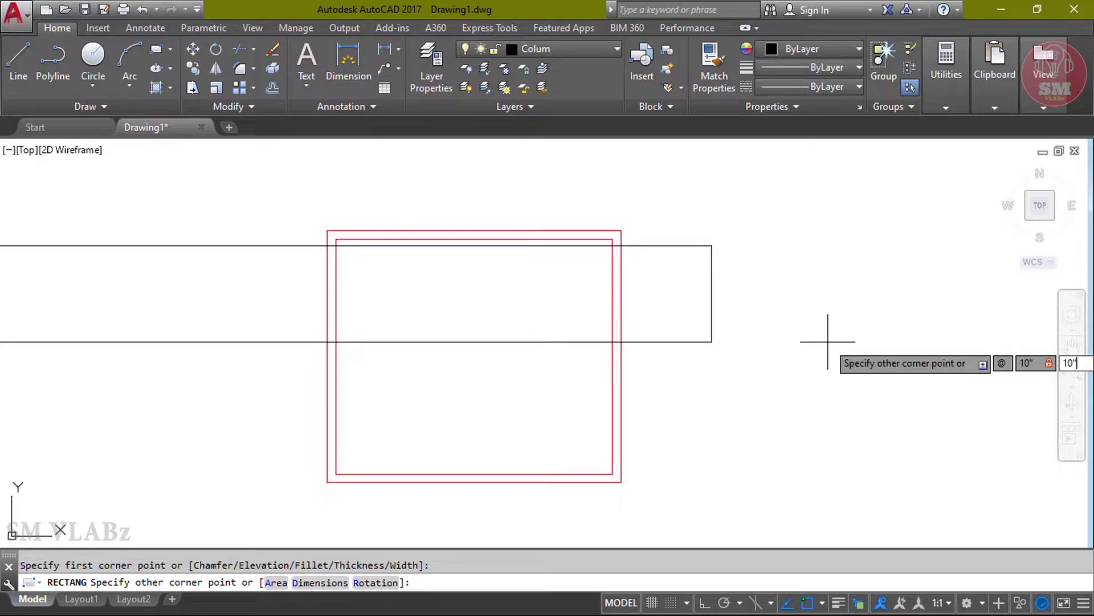
pyautogui.press('Return')
pyautogui.click(824, 325)
pyautogui.press('Escape')
pyautogui.moveTo(743, 307); pyautogui.dragTo(829, 302, button='middle')
# - Copy the column square to the room's top-left outer wall corner
pyautogui.click(843, 294)
pyautogui.click(776, 203)
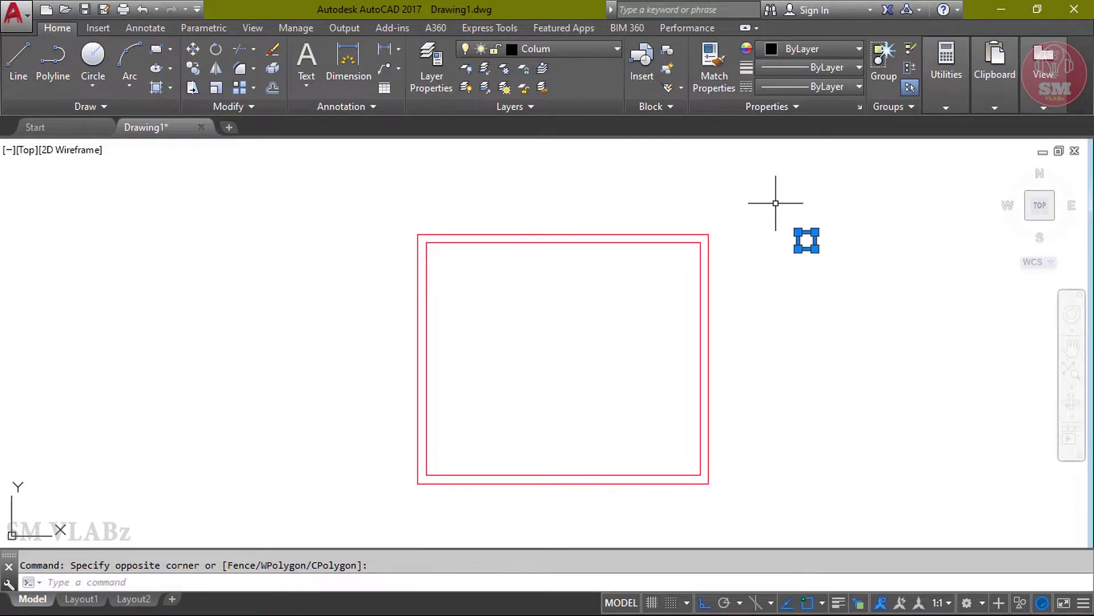
pyautogui.rightClick(776, 203)
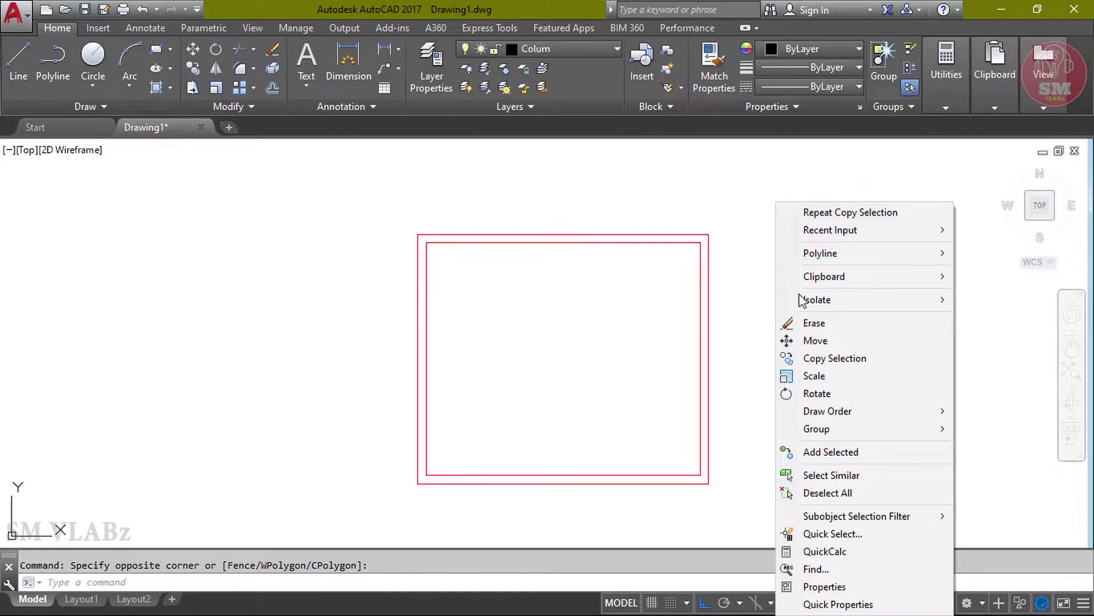
pyautogui.click(810, 358)
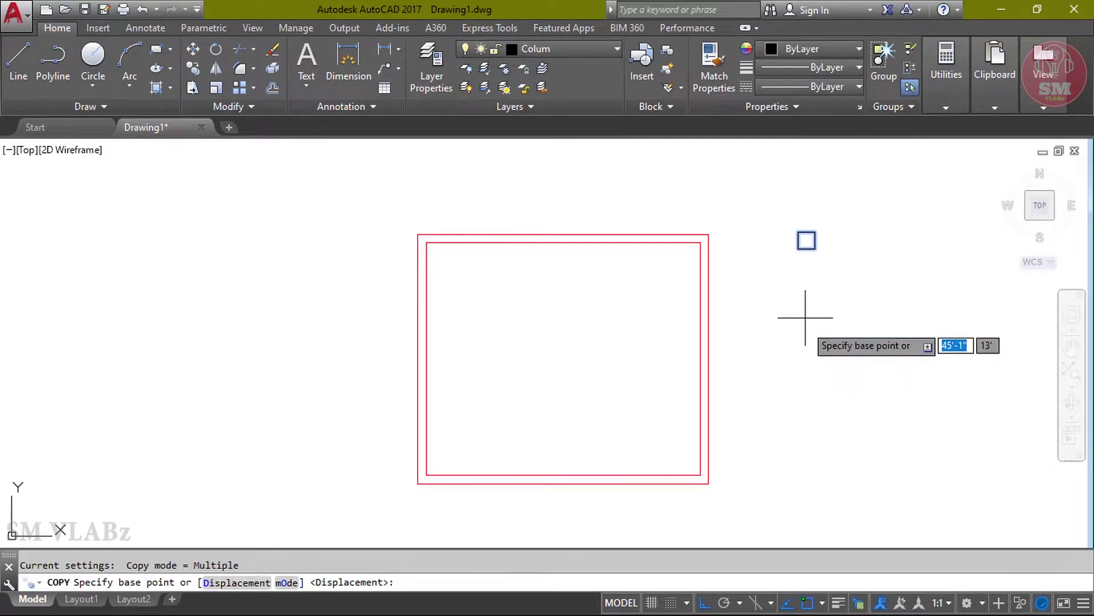
pyautogui.click(798, 232)
pyautogui.scroll(2, 463, 263)
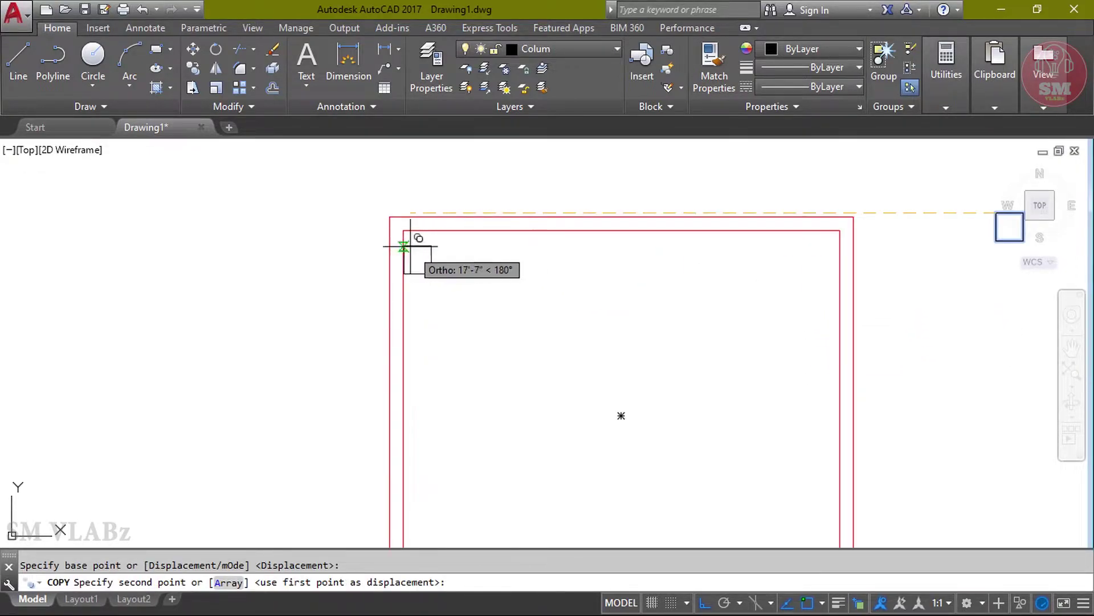
pyautogui.click(390, 216)
pyautogui.press('Escape')
# - Move the original column square to the room's top-right outer wall corner
pyautogui.moveTo(450, 305); pyautogui.dragTo(288, 302, button='middle')
pyautogui.moveTo(909, 309); pyautogui.dragTo(809, 183)
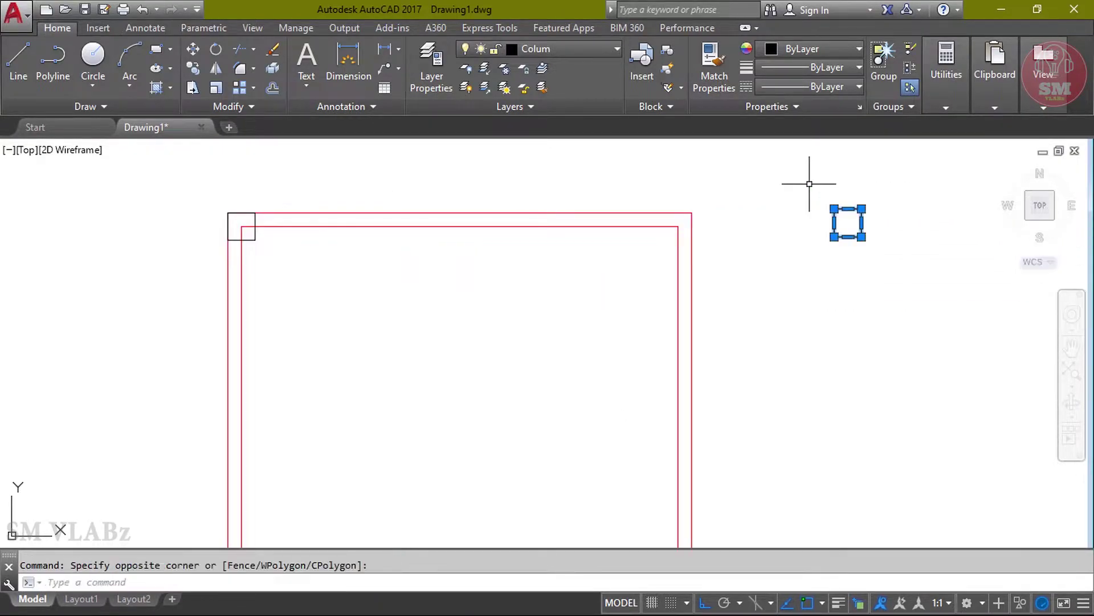
pyautogui.rightClick(809, 184)
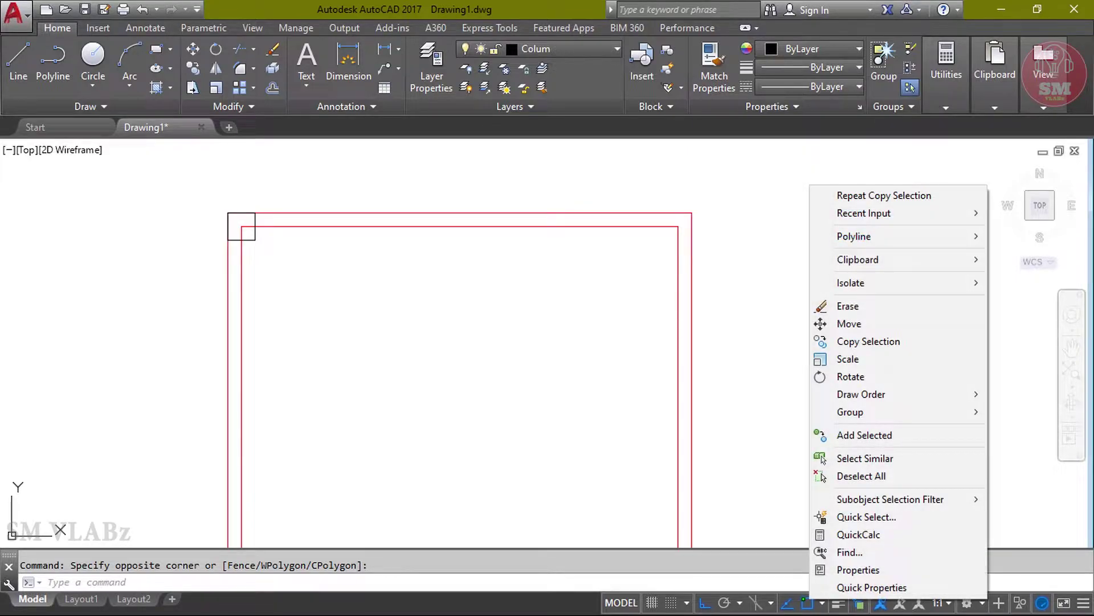
pyautogui.click(849, 324)
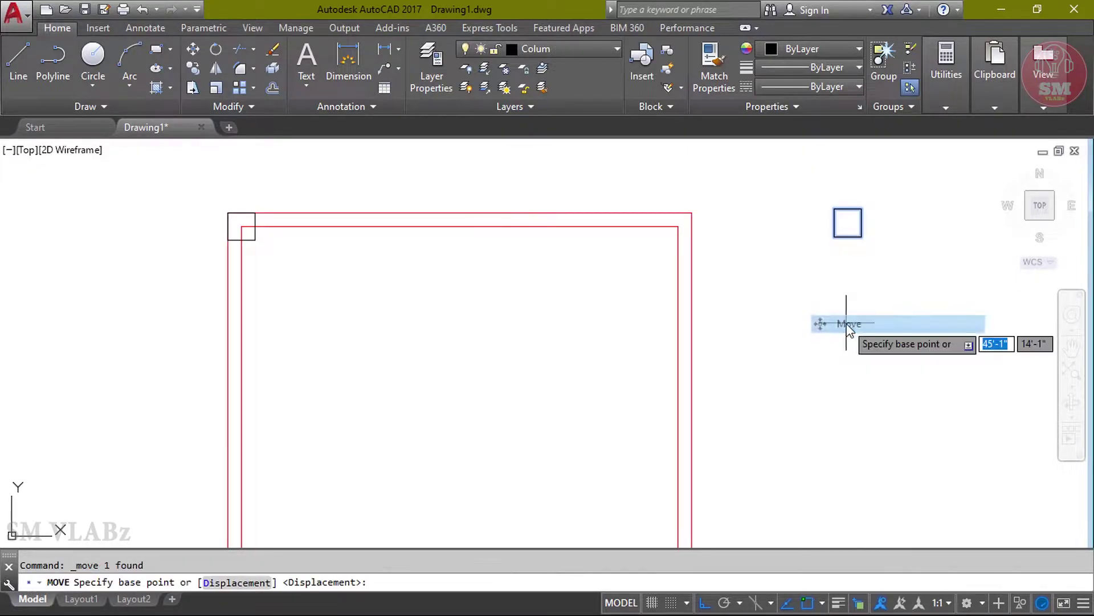
pyautogui.click(862, 208)
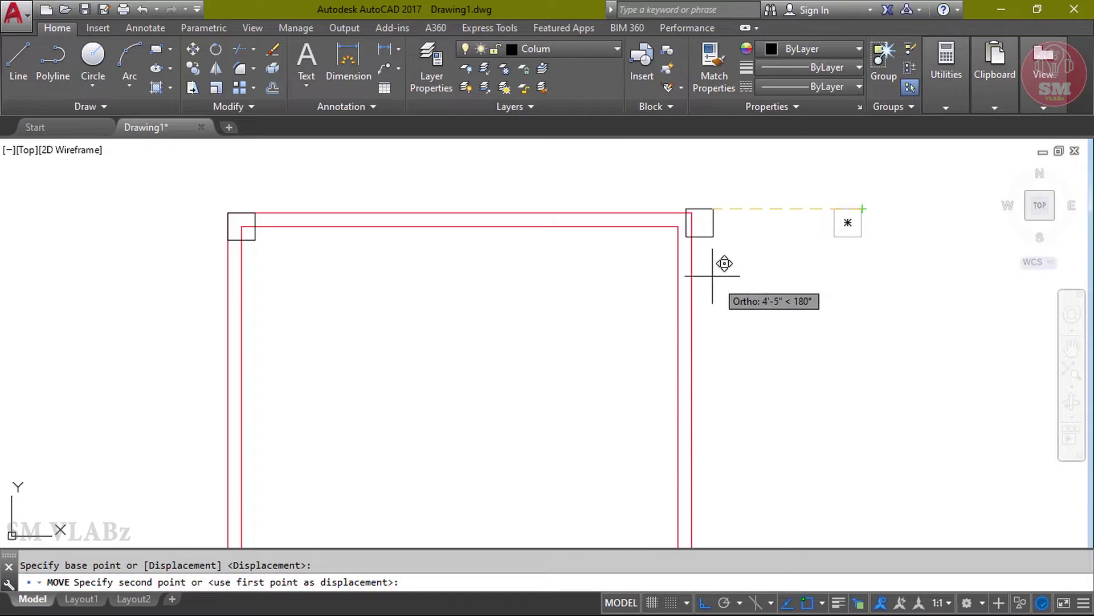
pyautogui.click(696, 220)
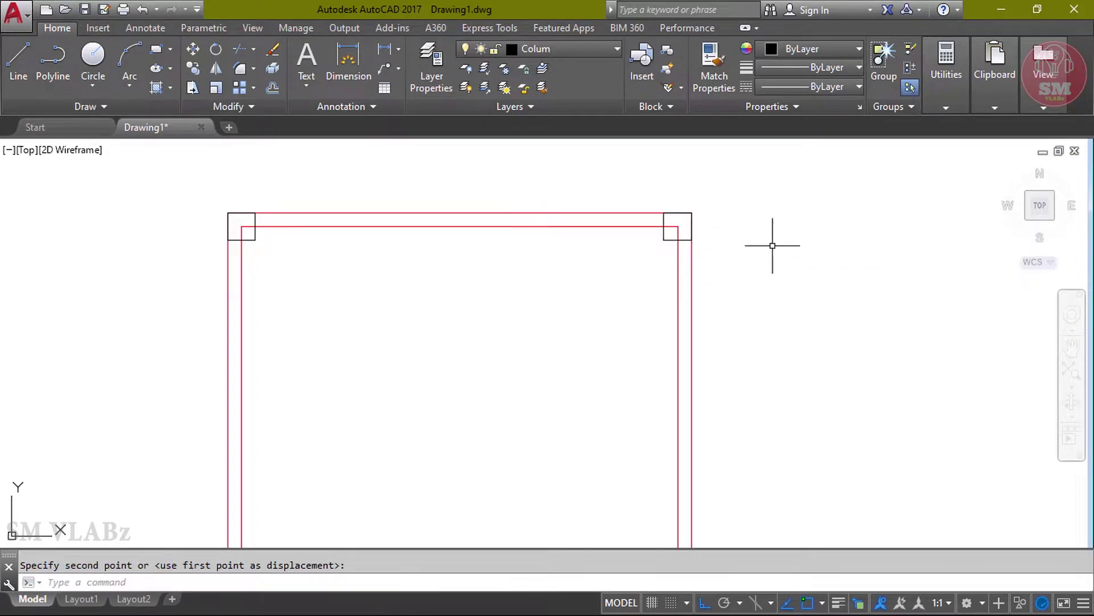
pyautogui.press('Escape')
pyautogui.scroll(-2, 770, 228)
pyautogui.moveTo(646, 293); pyautogui.dragTo(642, 298, button='middle')
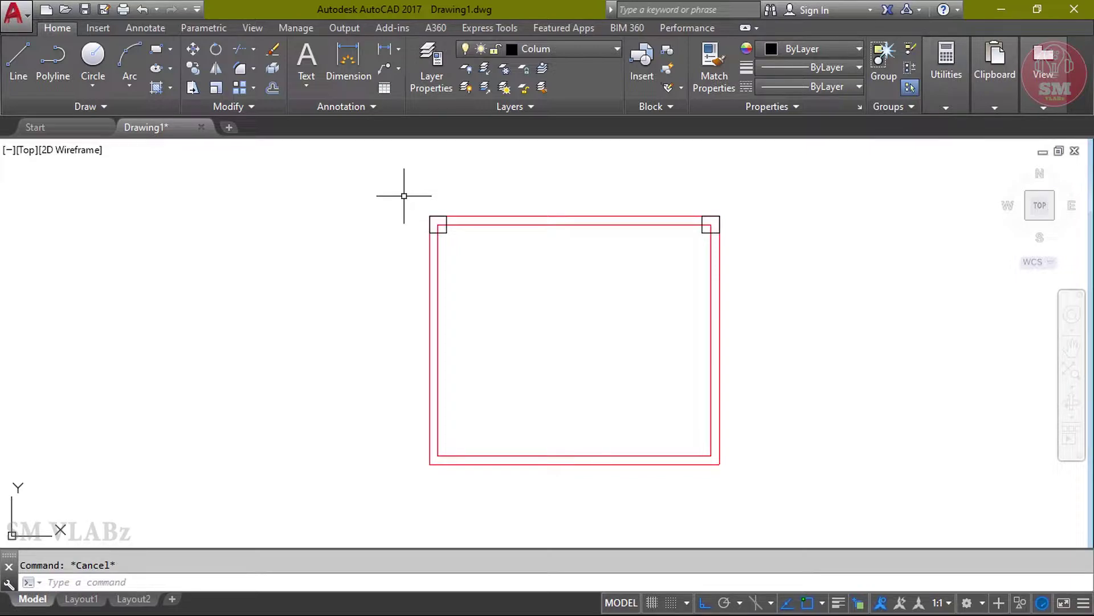
# - Mirror both top column squares across the room's horizontal midline to the bottom corners, keeping the originals
pyautogui.click(399, 193)
pyautogui.click(767, 276)
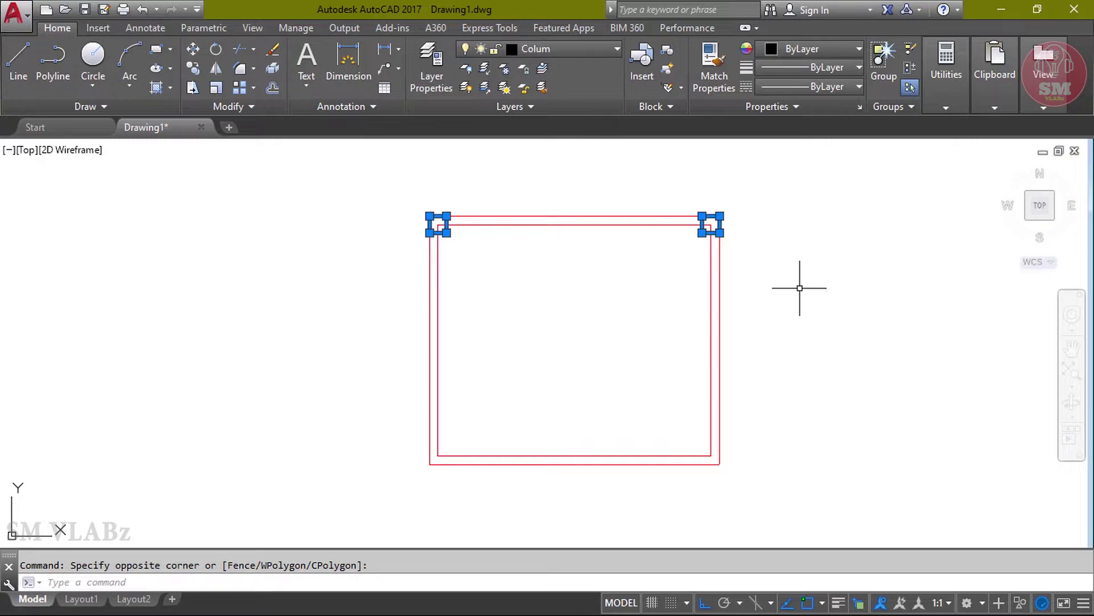
pyautogui.write('mi')
pyautogui.press('Return')
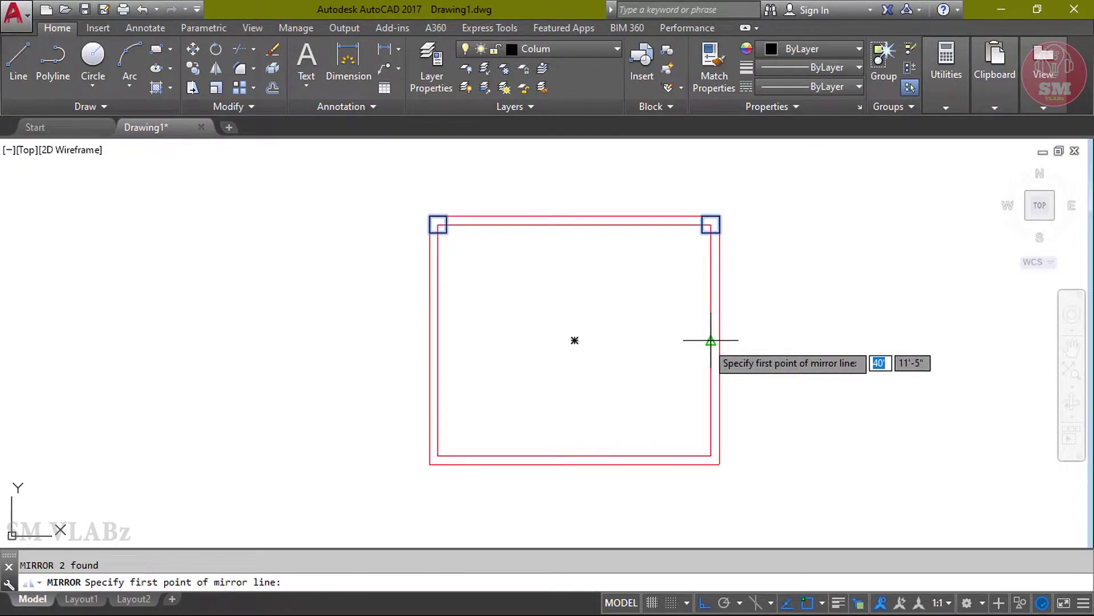
pyautogui.click(710, 341)
pyautogui.click(434, 342)
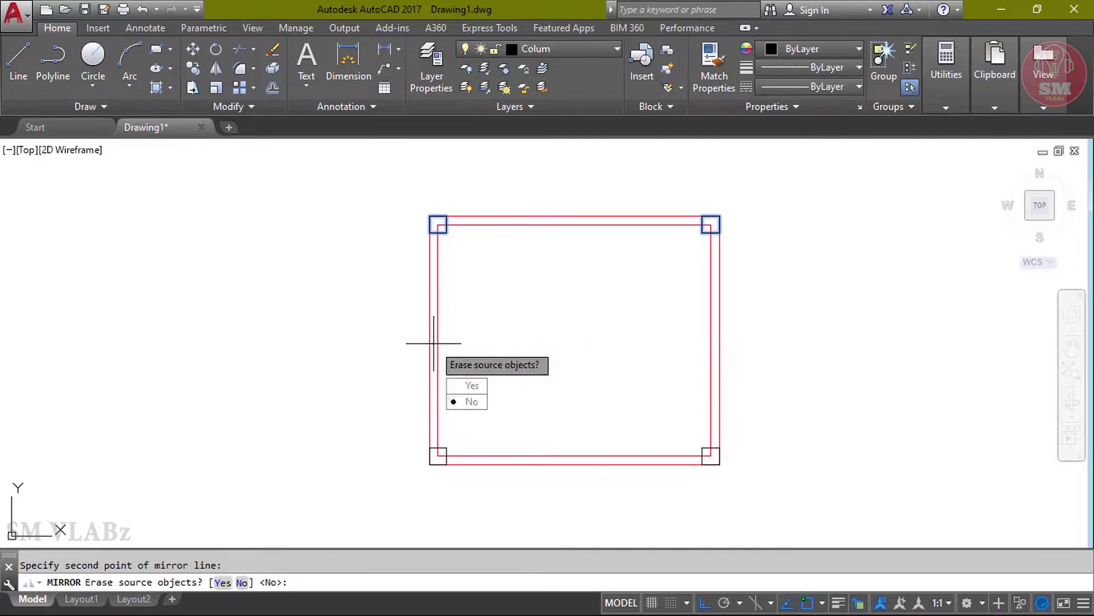
pyautogui.press('Return')
pyautogui.middleClick(493, 408)
pyautogui.middleClick(493, 408)
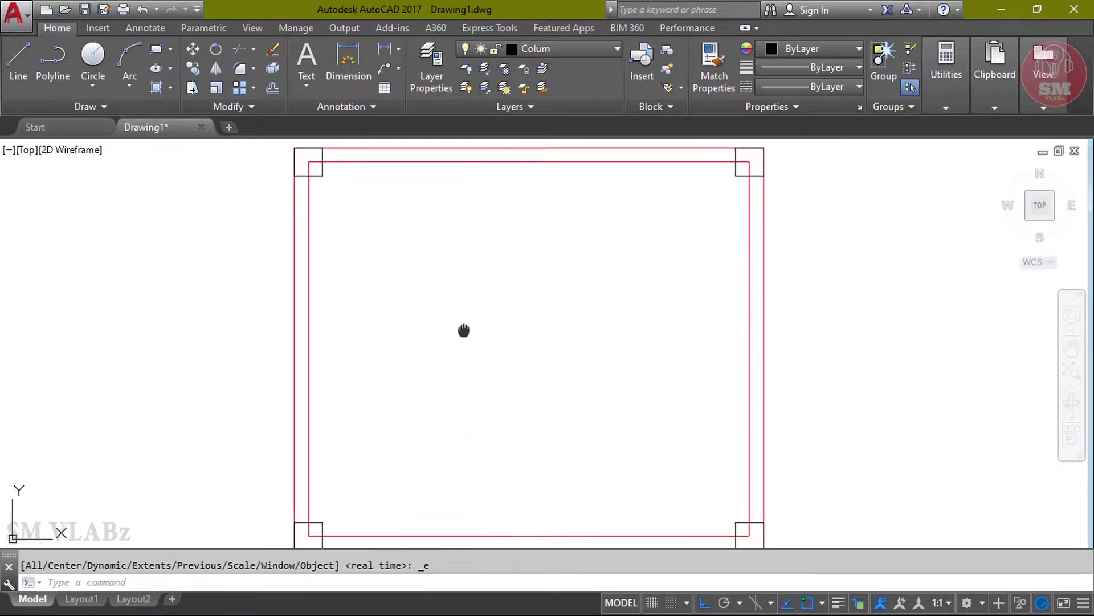
pyautogui.moveTo(464, 330); pyautogui.dragTo(508, 395, button='middle')
pyautogui.press('Escape')
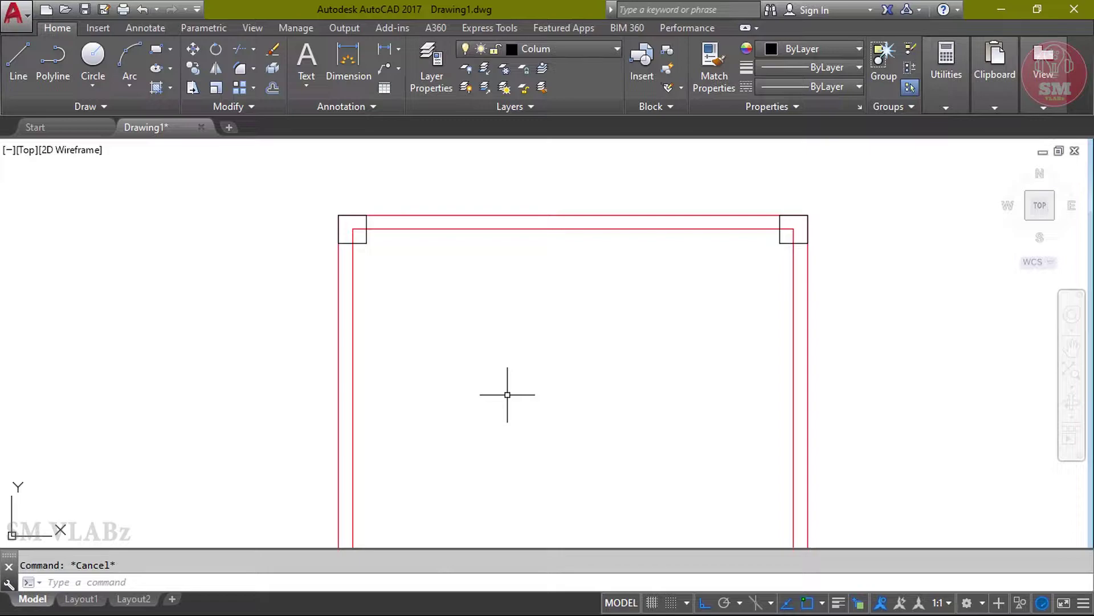
# - Trim the wall lines inside the top-left and top-right column squares
pyautogui.write('tr')
pyautogui.press('Return')
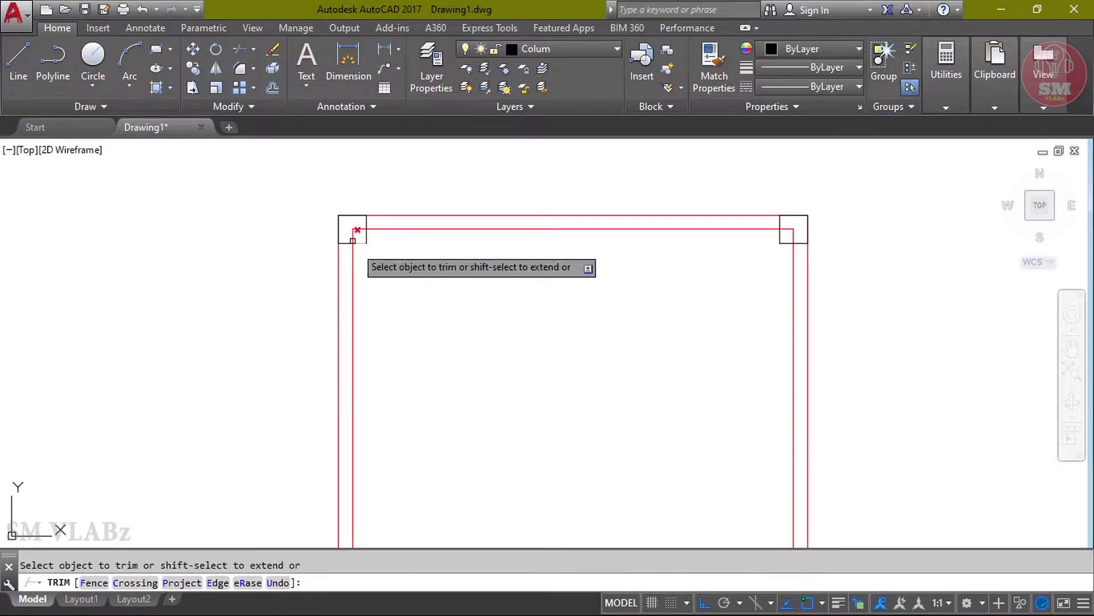
pyautogui.scroll(3, 353, 240)
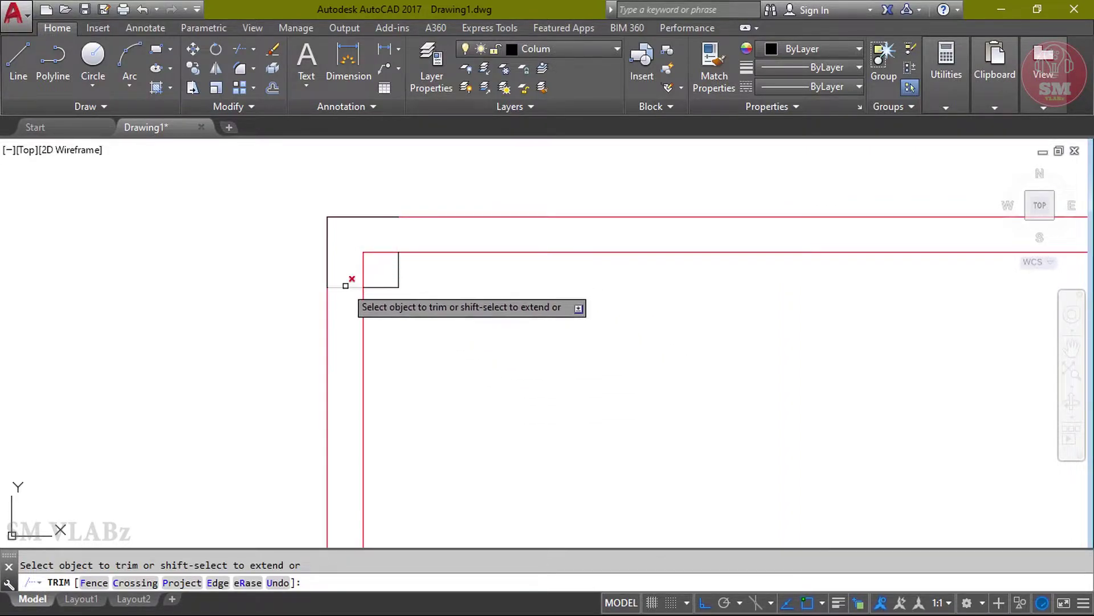
pyautogui.click(392, 279)
pyautogui.click(361, 238)
pyautogui.scroll(-3, 355, 244)
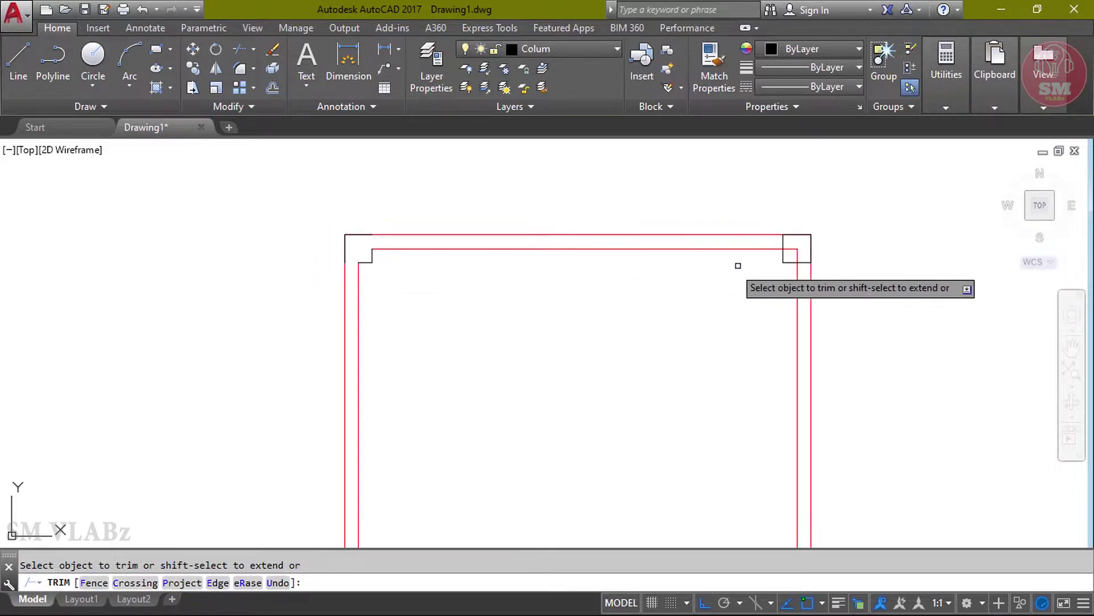
pyautogui.scroll(3, 738, 266)
pyautogui.click(799, 251)
pyautogui.click(752, 232)
pyautogui.scroll(-2, 792, 271)
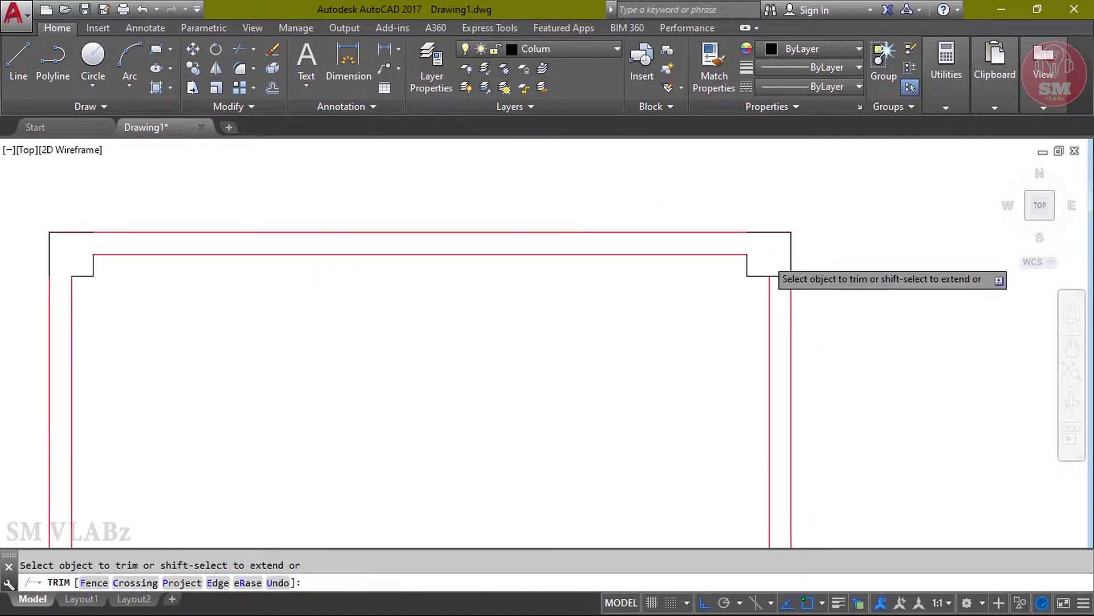
# - Trim the wall lines inside the bottom-right and bottom-left columns, then fit the plan in view
pyautogui.scroll(2, 771, 270)
pyautogui.scroll(-5, 765, 288)
pyautogui.scroll(4, 758, 310)
pyautogui.click(764, 313)
pyautogui.click(761, 279)
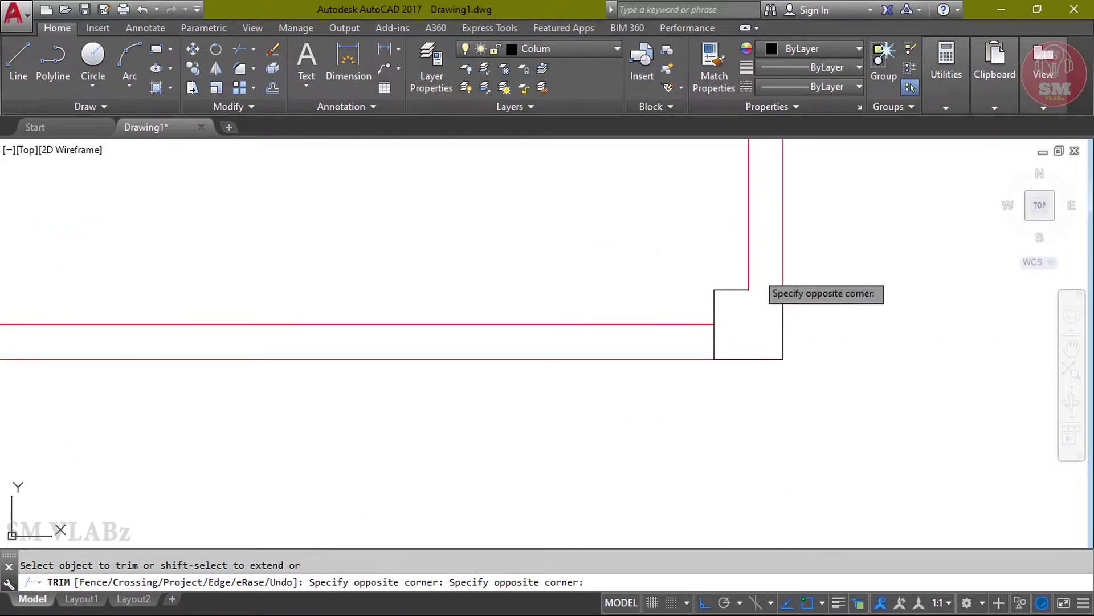
pyautogui.scroll(-5, 709, 342)
pyautogui.scroll(4, 488, 330)
pyautogui.click(483, 214)
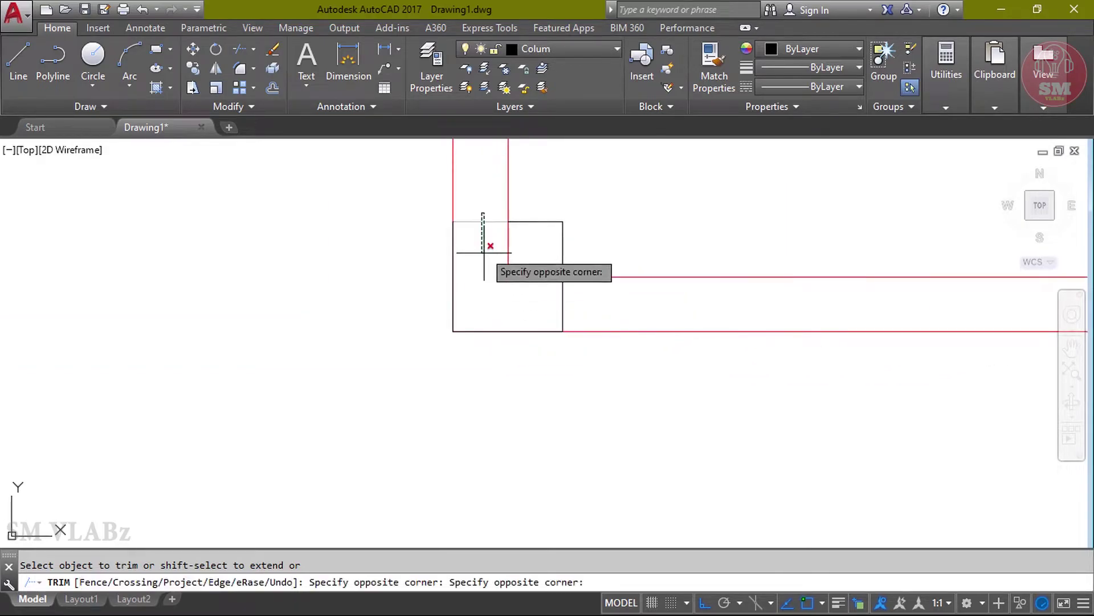
pyautogui.click(495, 257)
pyautogui.scroll(-3, 547, 310)
pyautogui.scroll(-2, 570, 319)
pyautogui.press('Escape')
pyautogui.scroll(2, 589, 288)
pyautogui.moveTo(589, 289); pyautogui.dragTo(585, 381, button='middle')
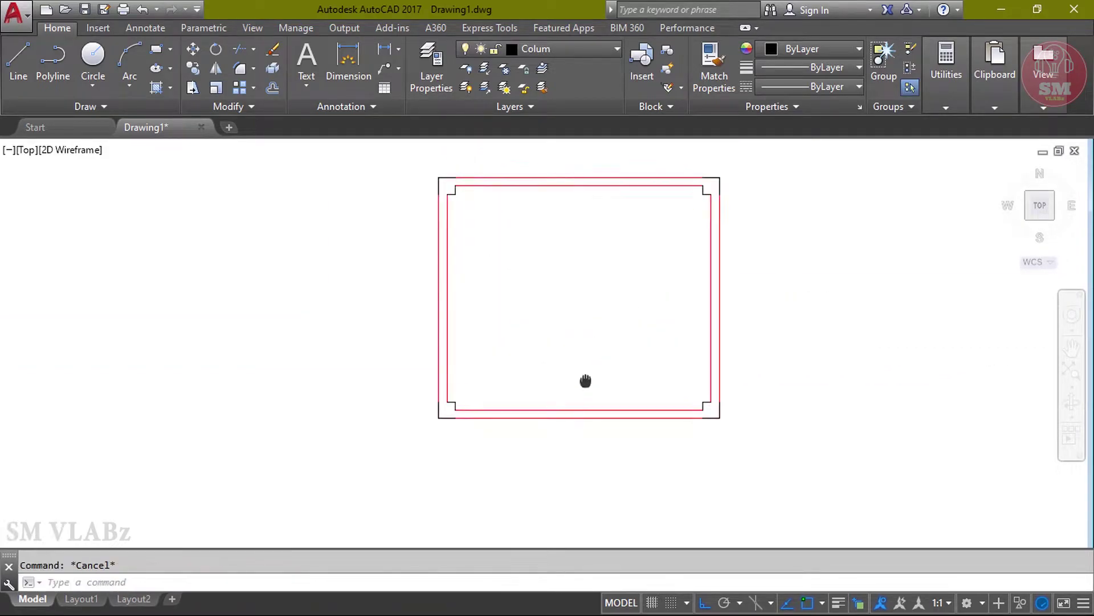
pyautogui.middleClick(787, 312)
pyautogui.middleClick(786, 313)
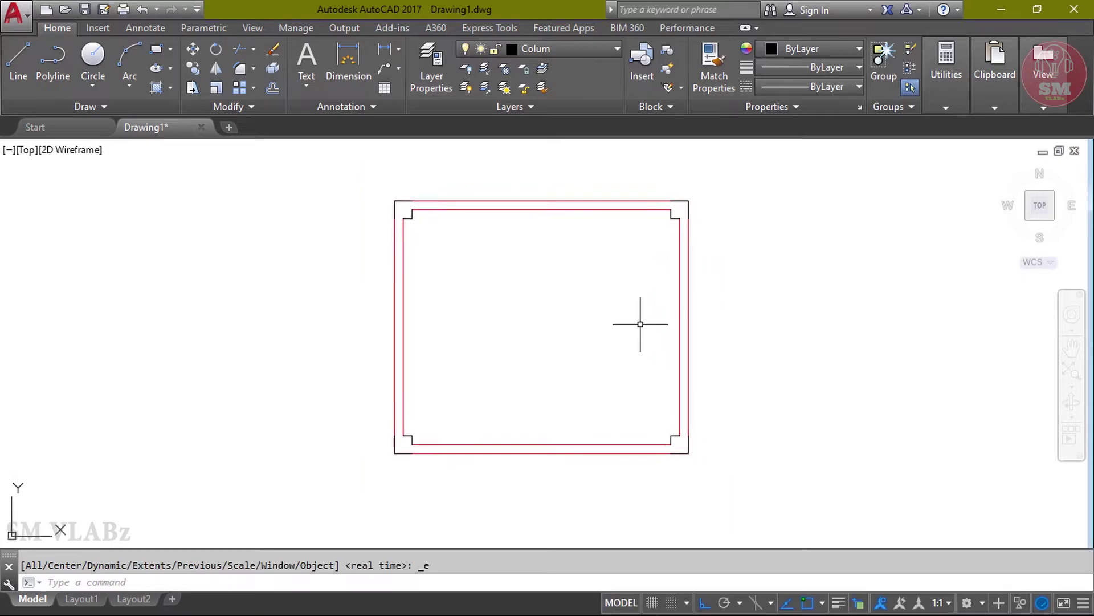
pyautogui.moveTo(866, 227); pyautogui.dragTo(667, 253, button='middle')
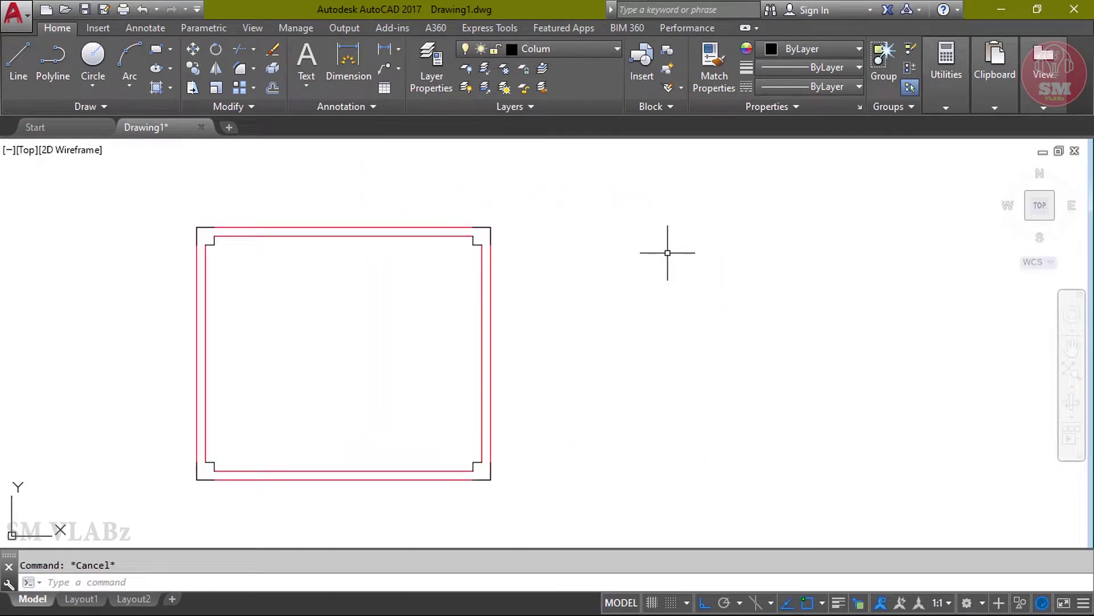
# - Set the Door layer current in the Layer Properties Manager and close the palette
pyautogui.press('Return')
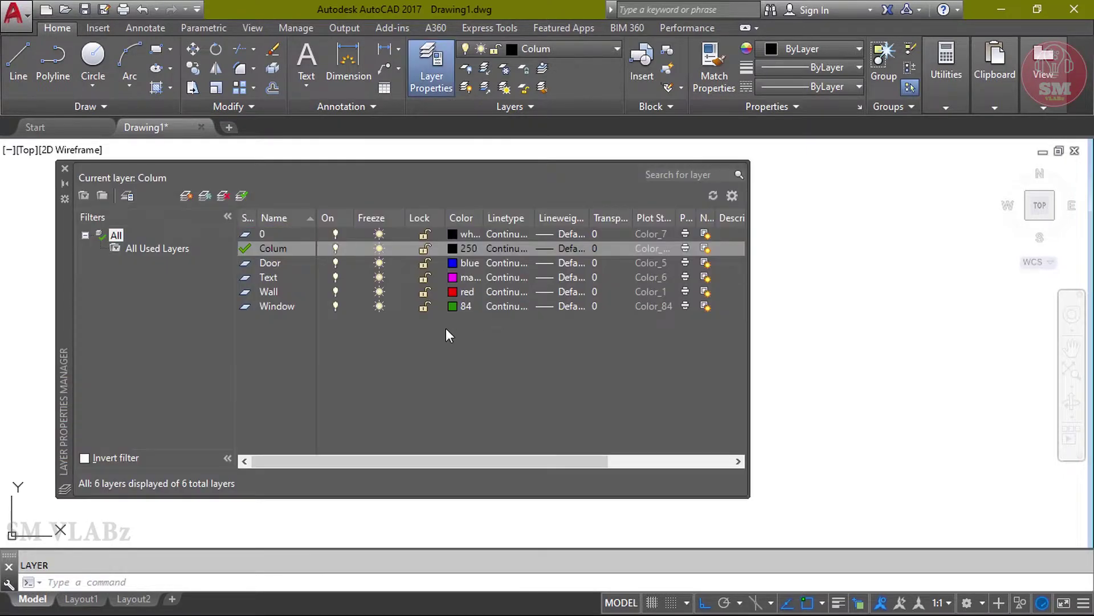
pyautogui.click(267, 263)
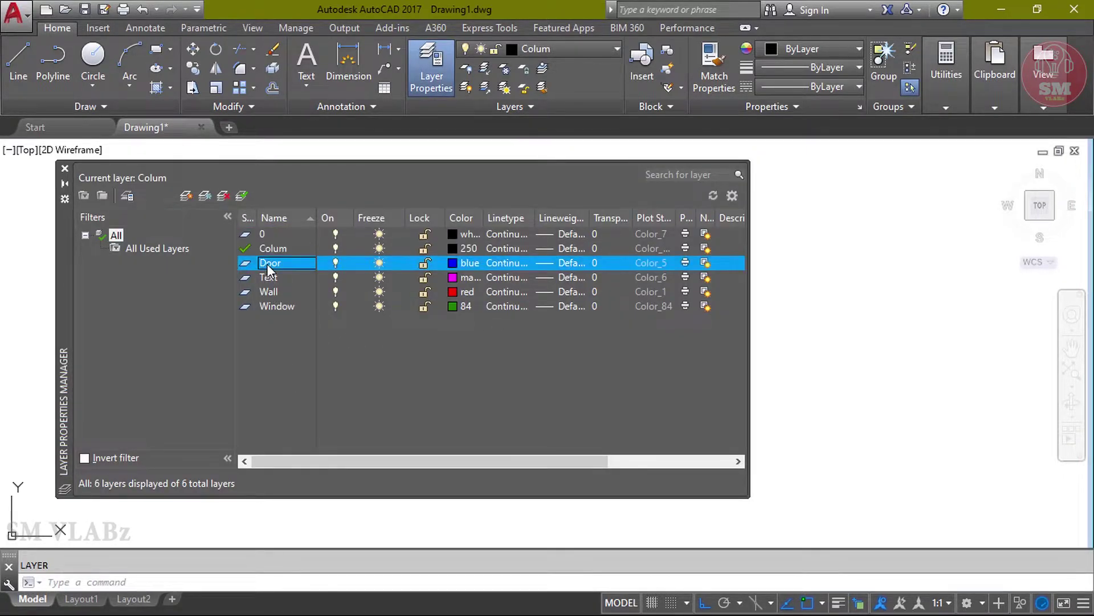
pyautogui.click(242, 197)
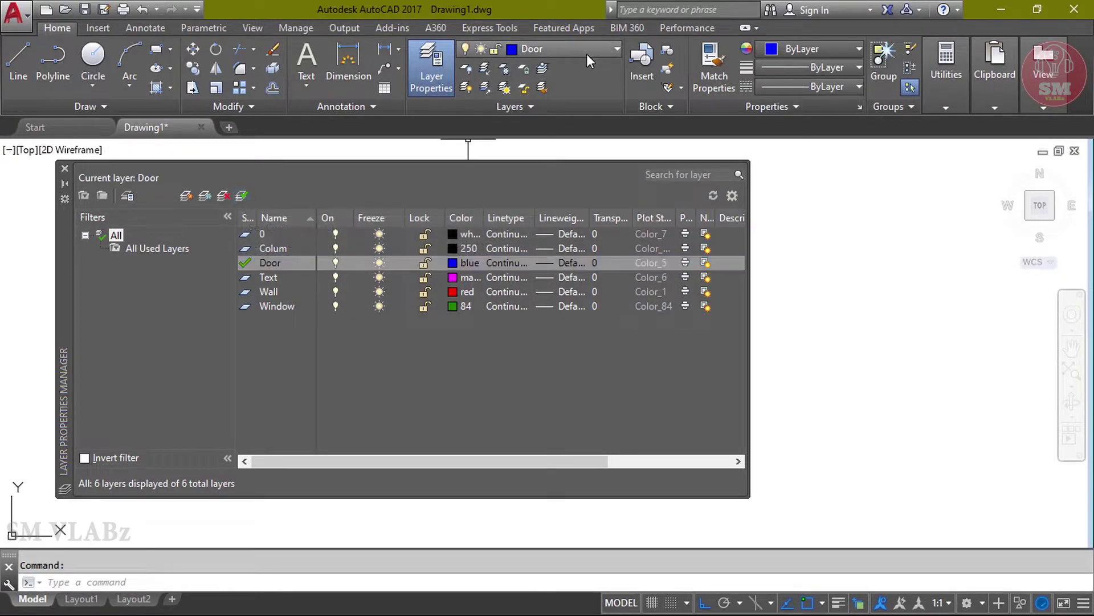
pyautogui.click(65, 170)
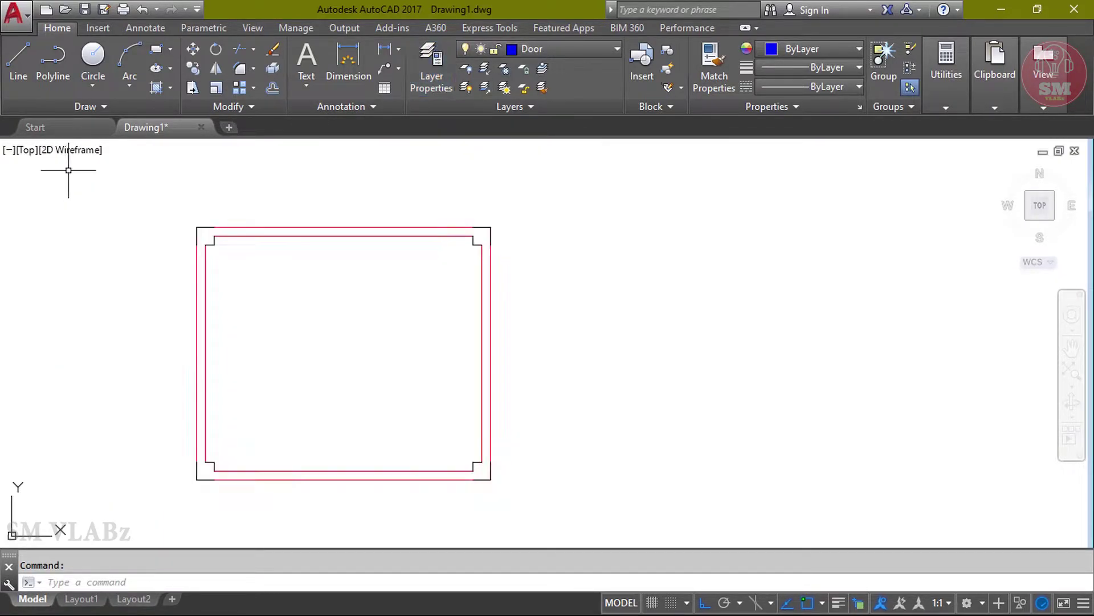
# - Draw the stepped door-jamb outline right of the plan with segment lengths 5, 3, 3, 1 and 2
pyautogui.moveTo(137, 200); pyautogui.dragTo(114, 190, button='middle')
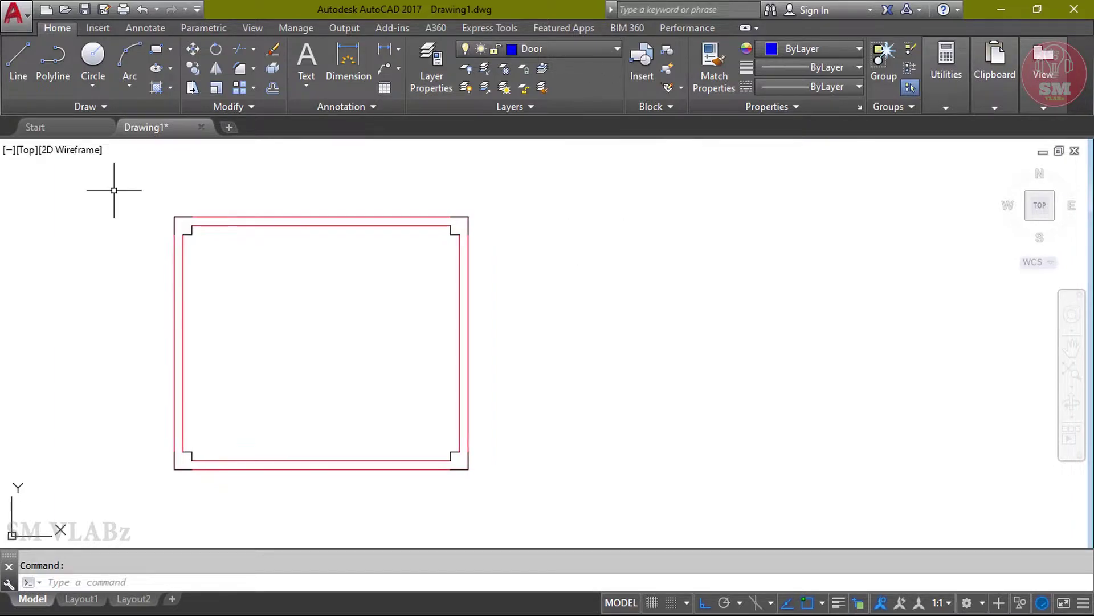
pyautogui.click(18, 57)
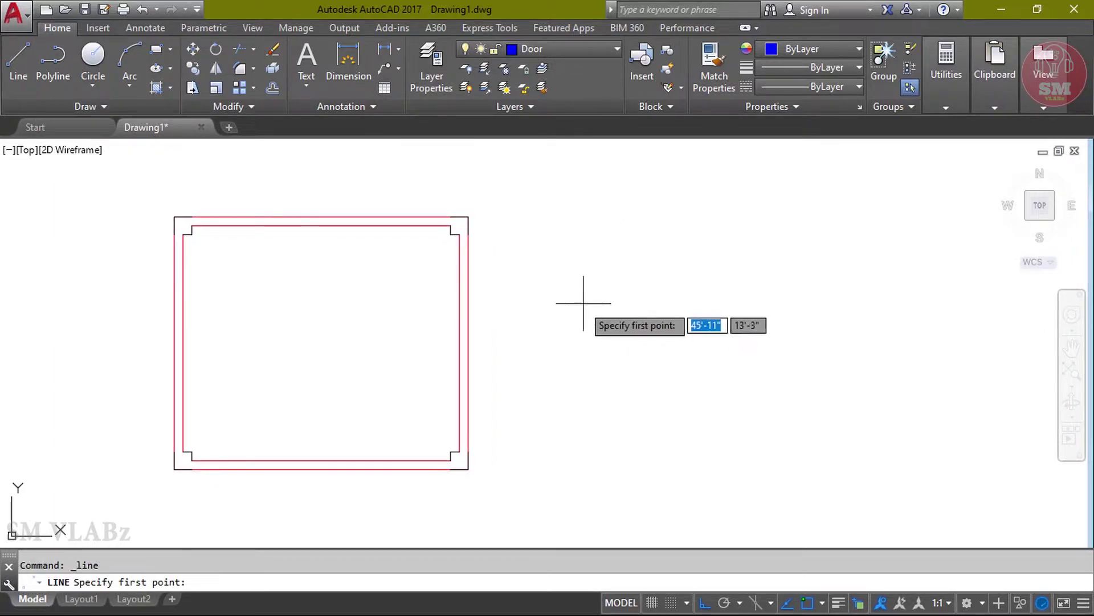
pyautogui.click(594, 260)
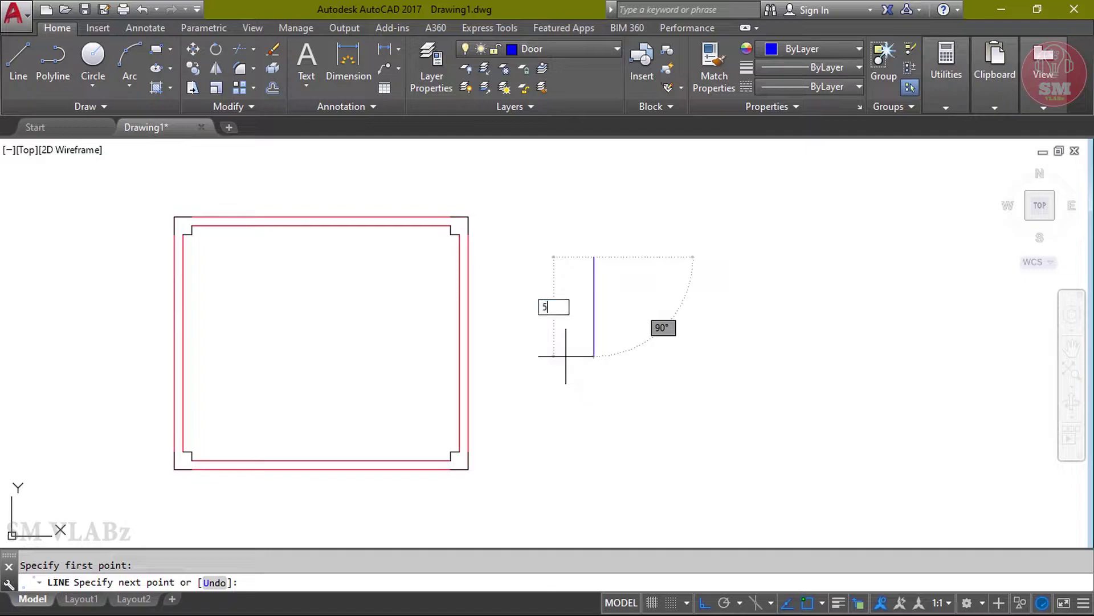
pyautogui.press('Return')
pyautogui.scroll(5, 594, 238)
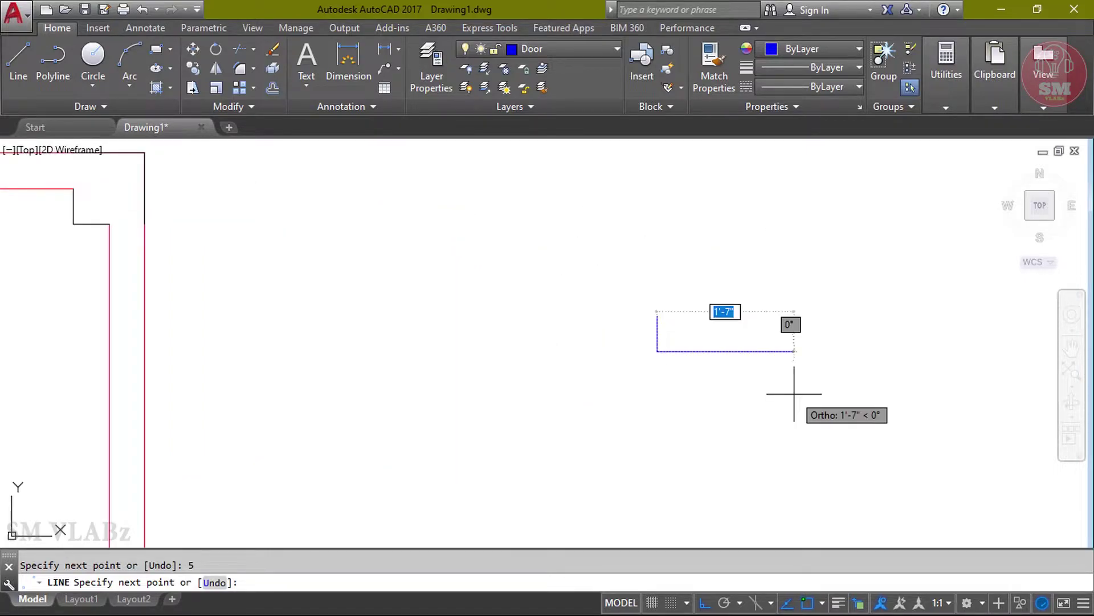
pyautogui.write('3')
pyautogui.press('Return')
pyautogui.scroll(3, 708, 268)
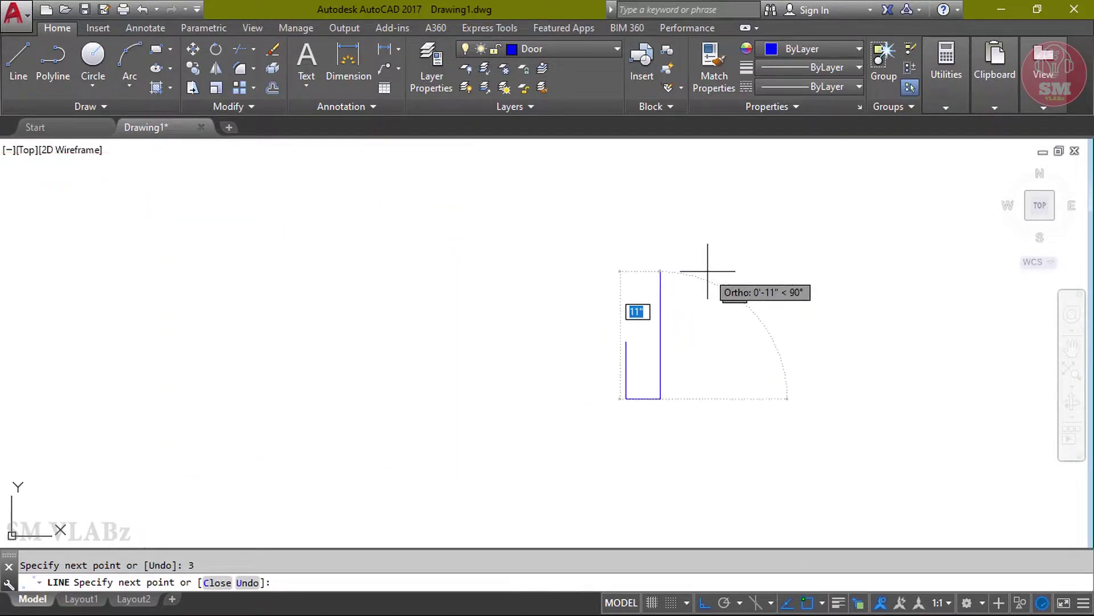
pyautogui.write('3')
pyautogui.press('Return')
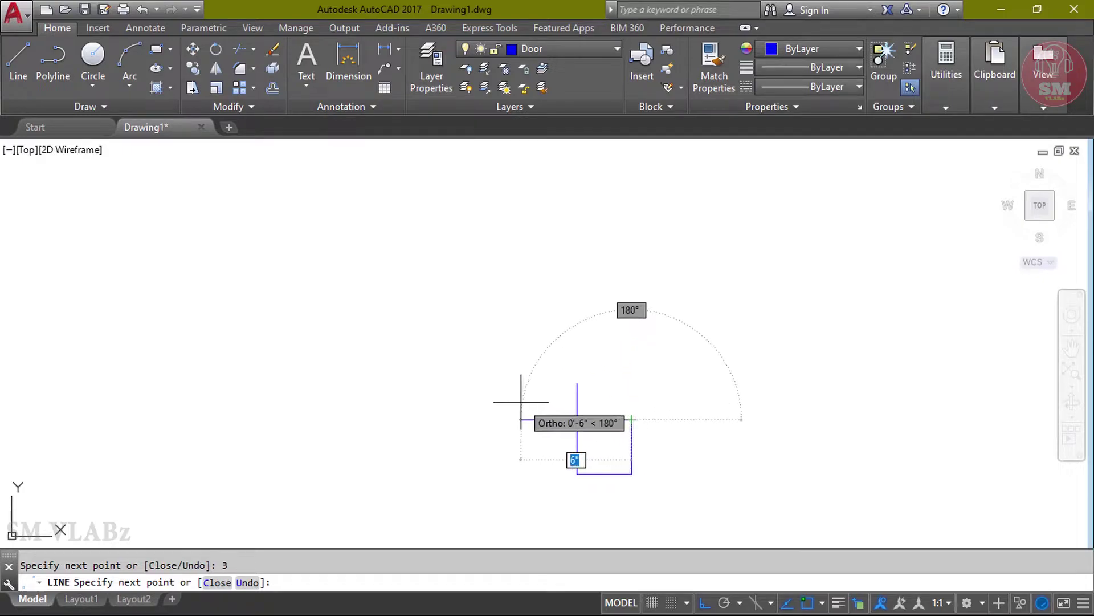
pyautogui.write('1')
pyautogui.press('Return')
pyautogui.write('2')
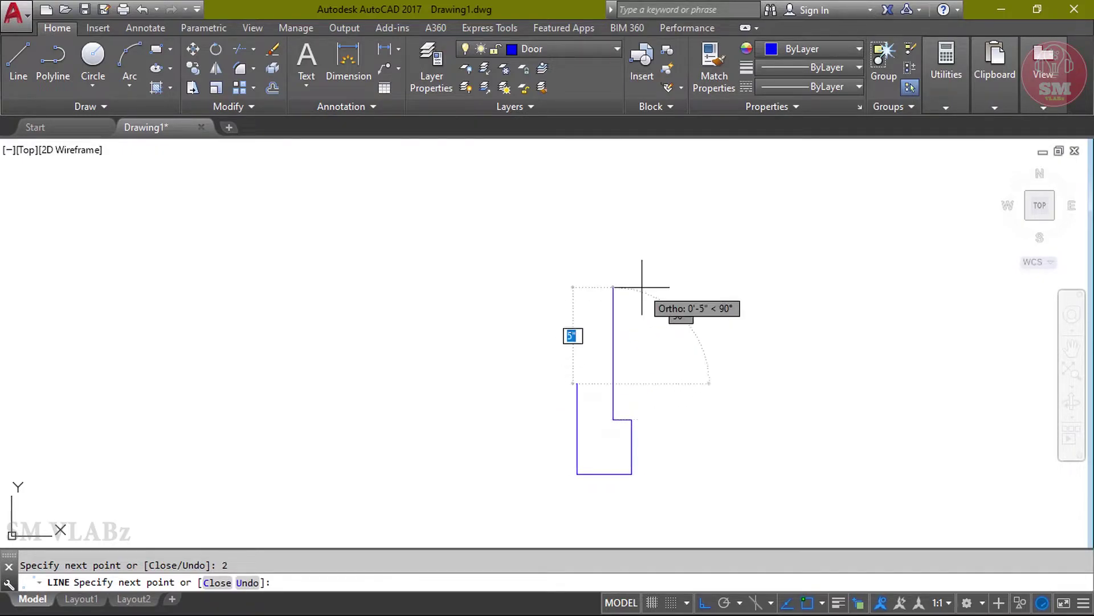
pyautogui.press('Return')
pyautogui.press('Return')
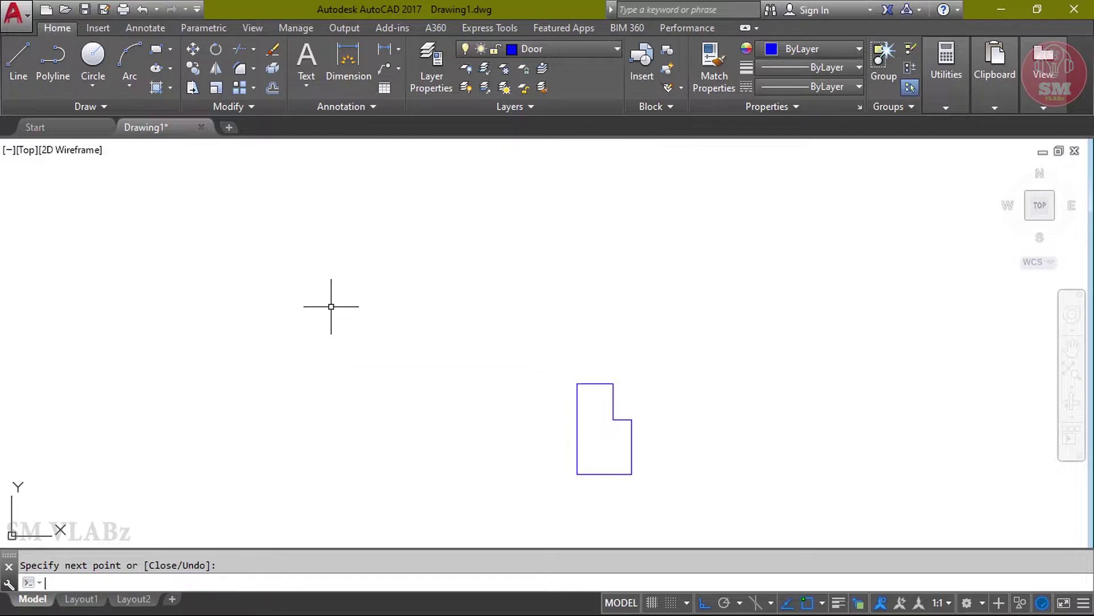
# - Join the six jamb lines into a single polyline
pyautogui.scroll(-2, 331, 306)
pyautogui.scroll(4, 604, 391)
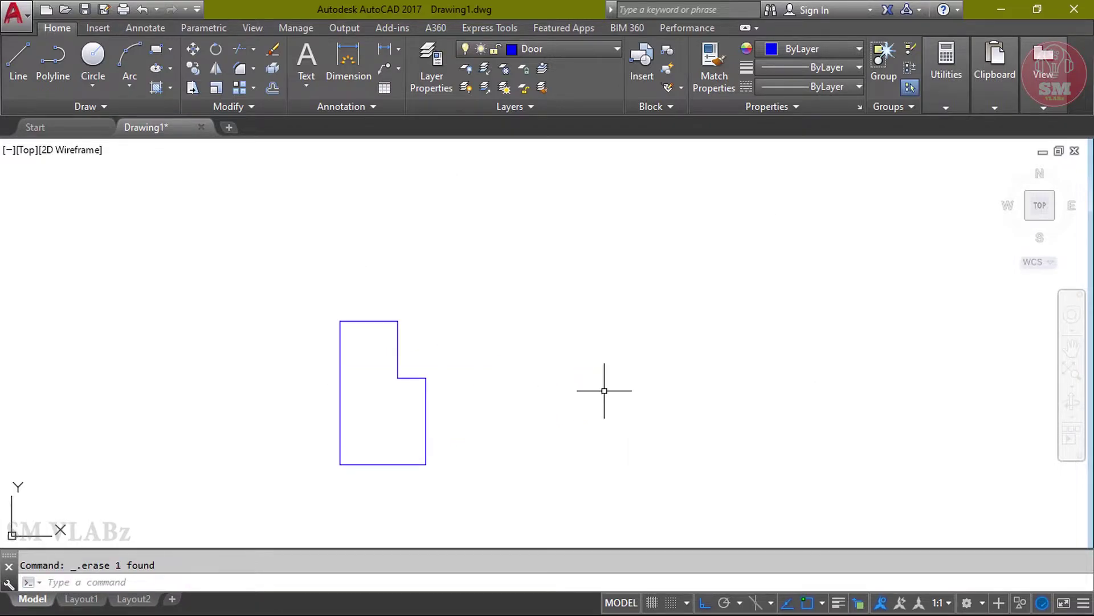
pyautogui.press('Return')
pyautogui.click(533, 489)
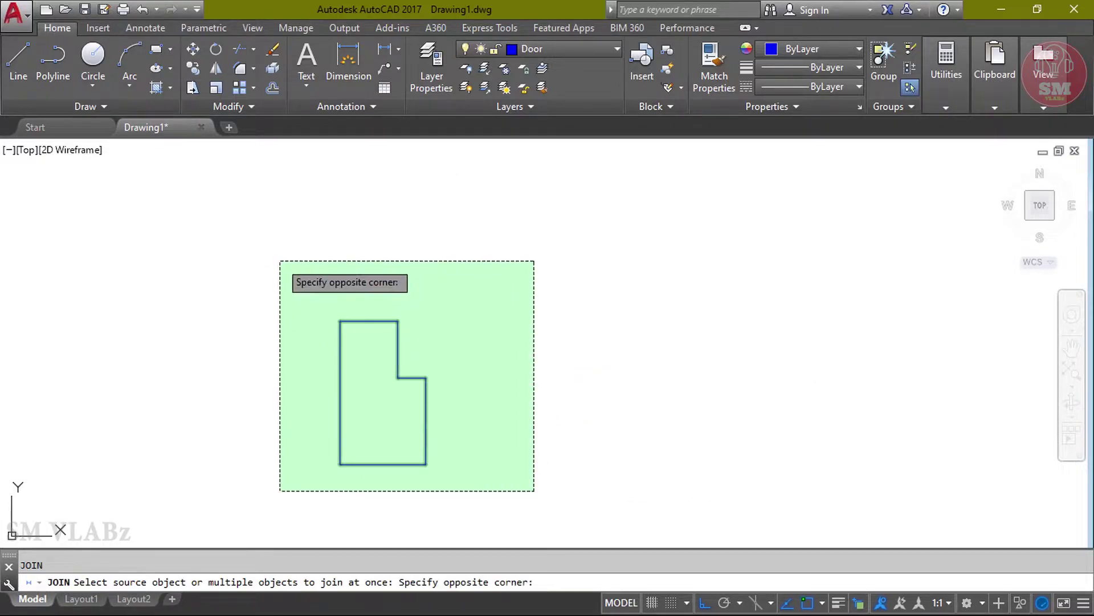
pyautogui.click(280, 260)
pyautogui.press('Return')
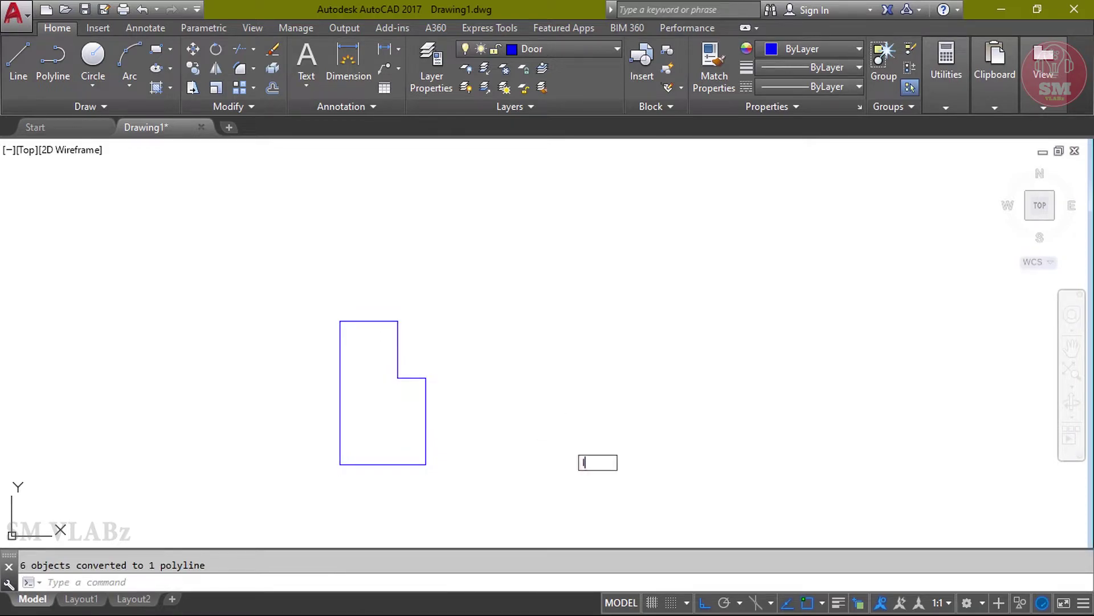
# - Draw a long horizontal base line from the jamb's bottom-left corner
pyautogui.write('l')
pyautogui.press('Return')
pyautogui.click(340, 464)
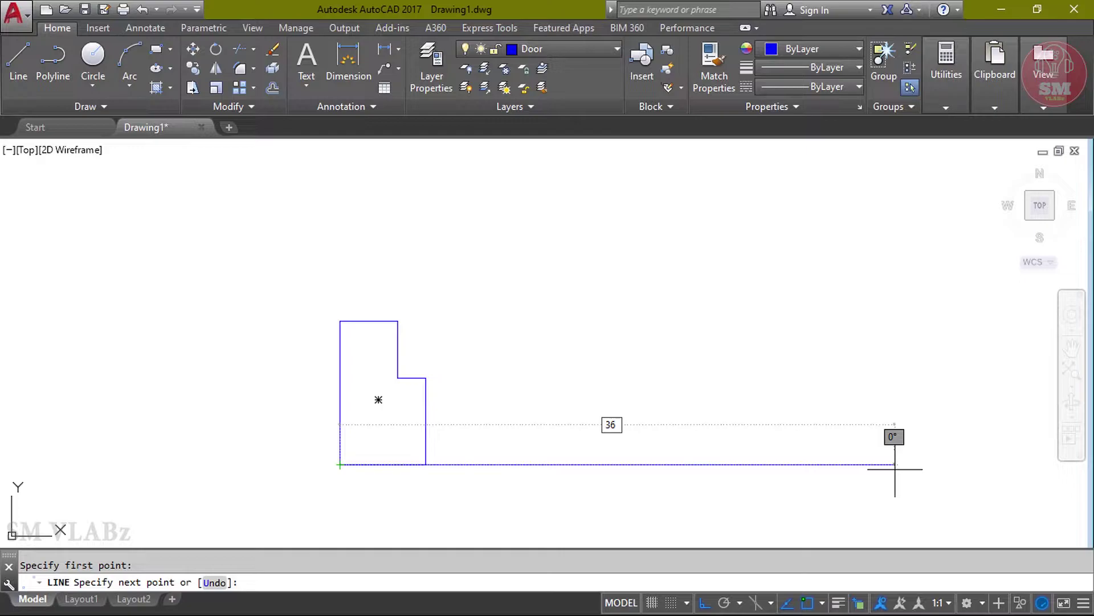
pyautogui.write('67')
pyautogui.press('Return')
pyautogui.press('Return')
pyautogui.scroll(-3, 611, 396)
pyautogui.write('m')
# - Mirror the jamb about a vertical axis through the base line's midpoint, keeping the original
pyautogui.press('Return')
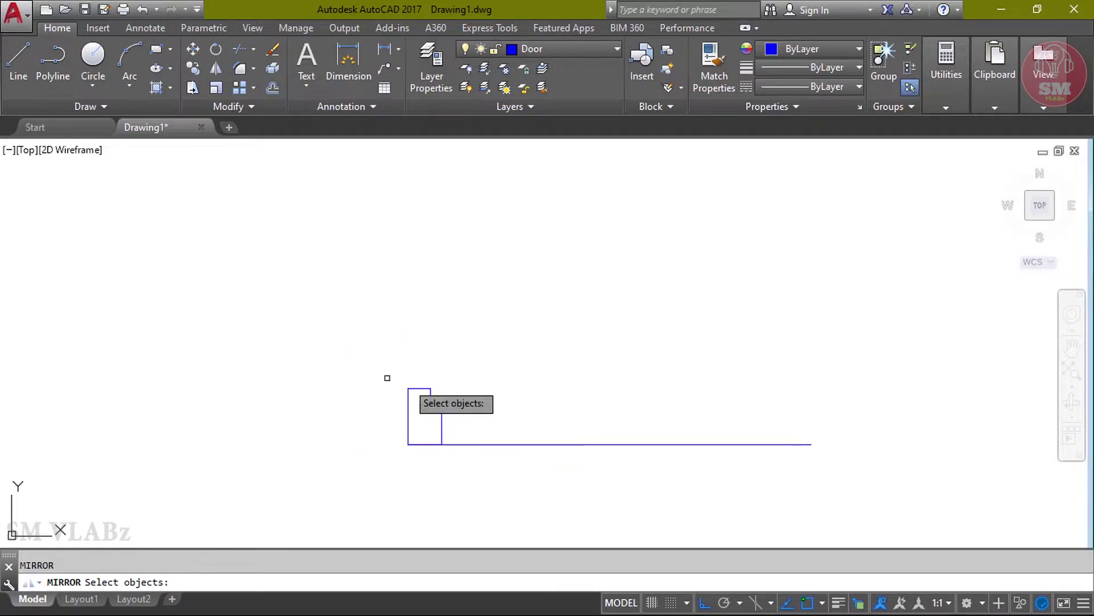
pyautogui.click(361, 367)
pyautogui.click(474, 478)
pyautogui.press('Return')
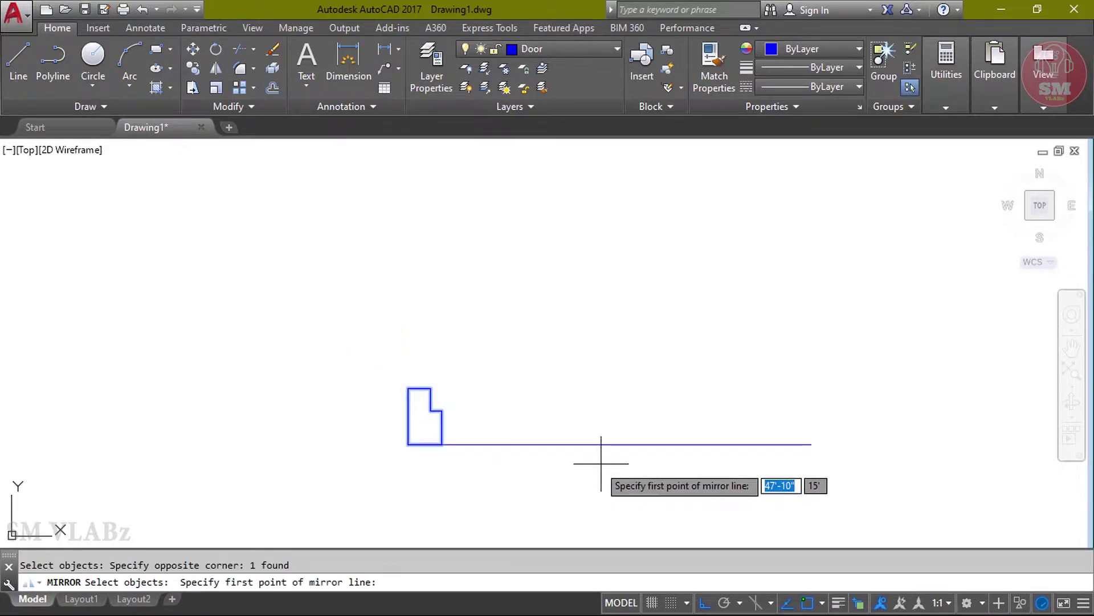
pyautogui.click(610, 445)
pyautogui.click(610, 243)
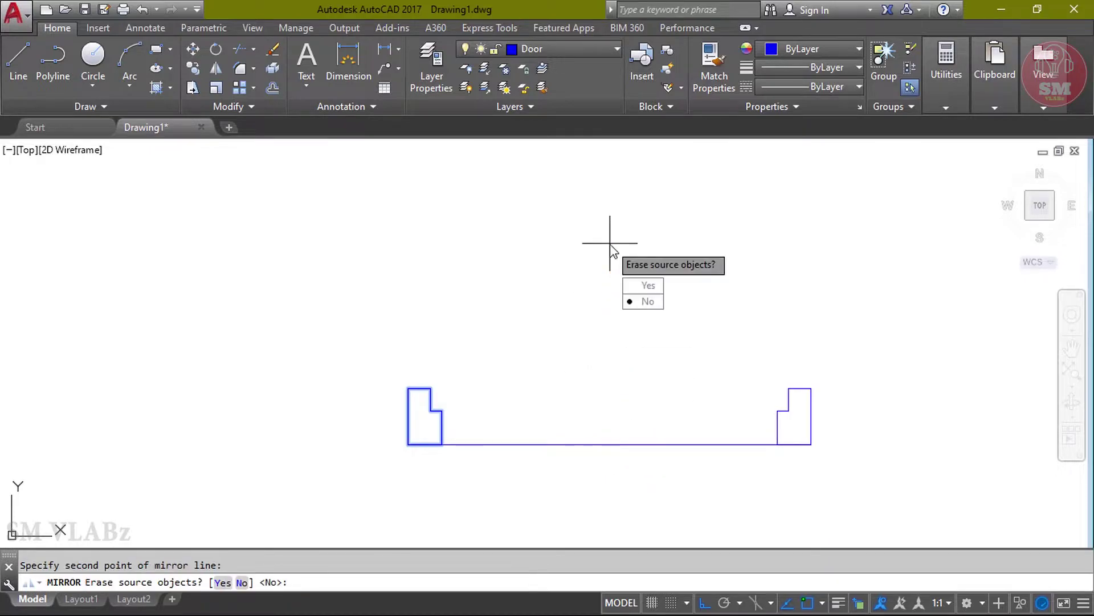
pyautogui.press('Return')
# - Delete the horizontal base line
pyautogui.click(654, 461)
pyautogui.click(634, 414)
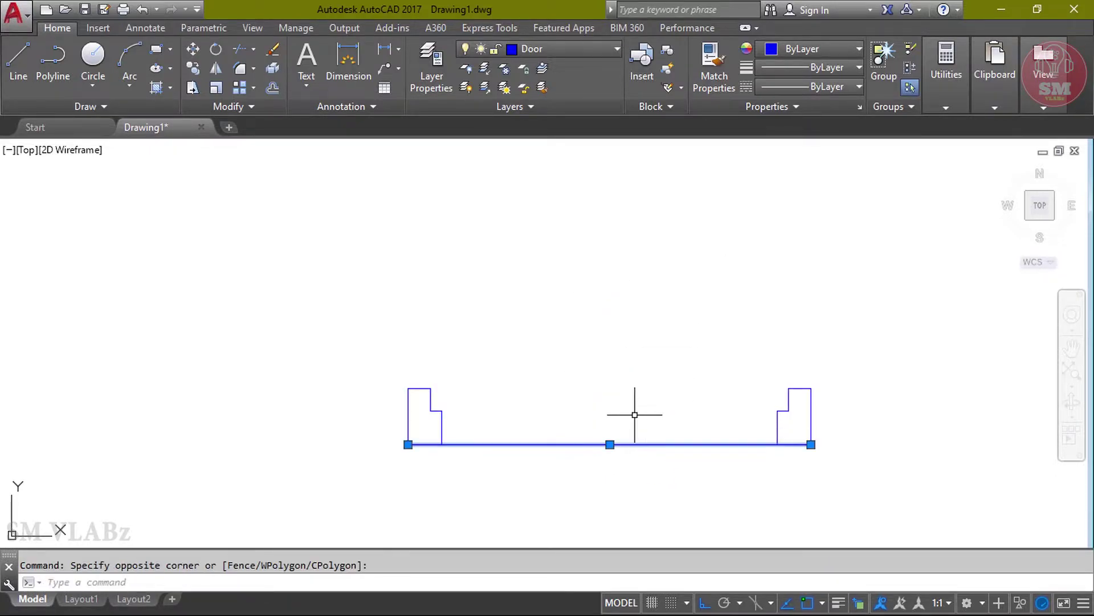
pyautogui.press('Delete')
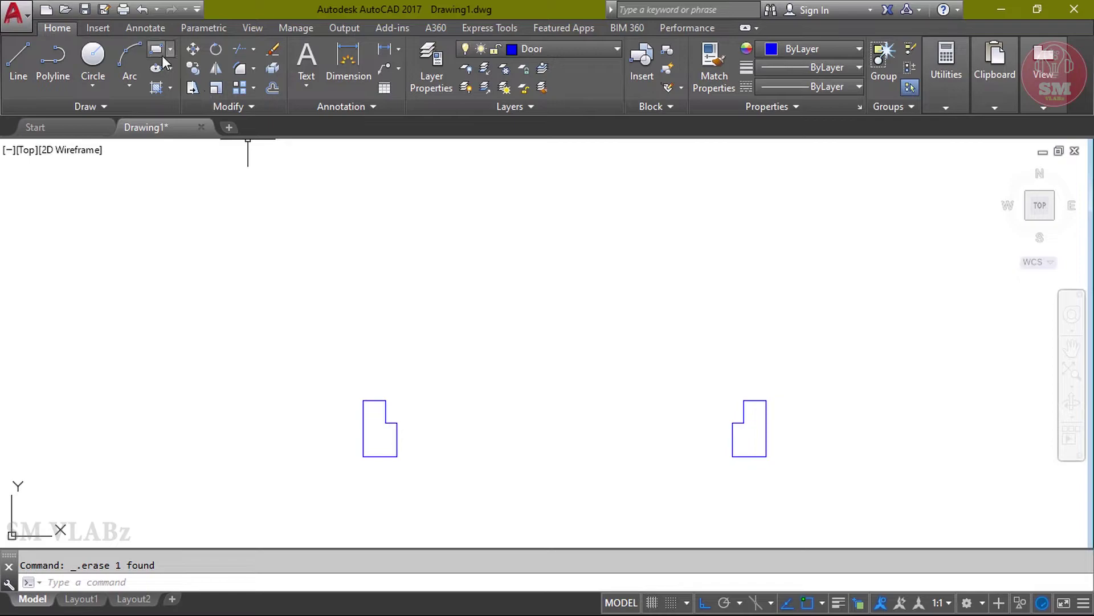
# - Draw a thin door-leaf rectangle spanning from the left jamb to the right jamb
pyautogui.click(155, 50)
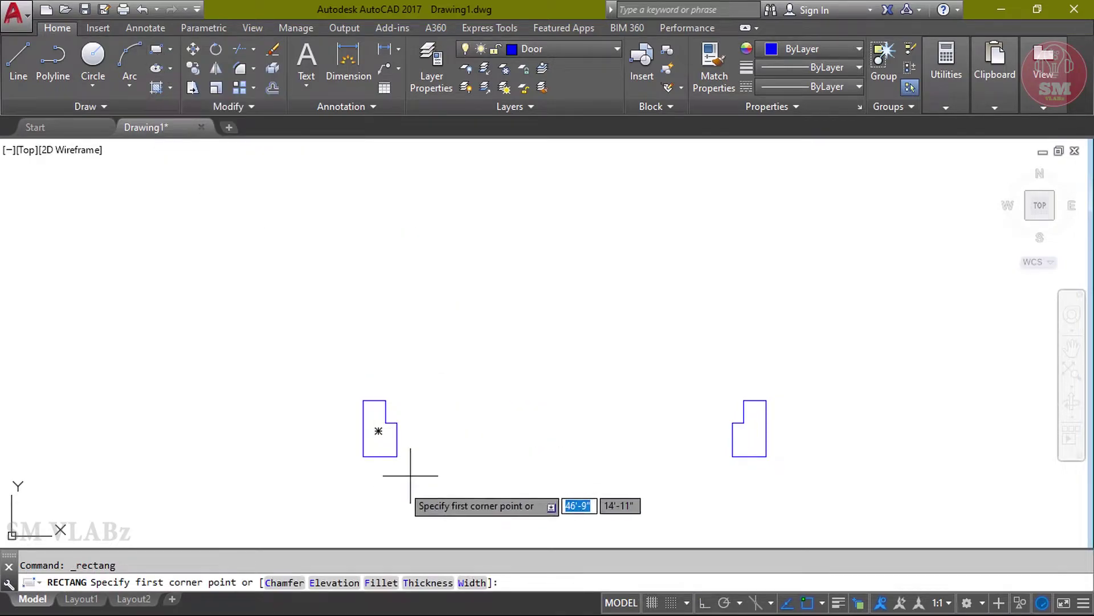
pyautogui.scroll(2, 429, 438)
pyautogui.click(361, 397)
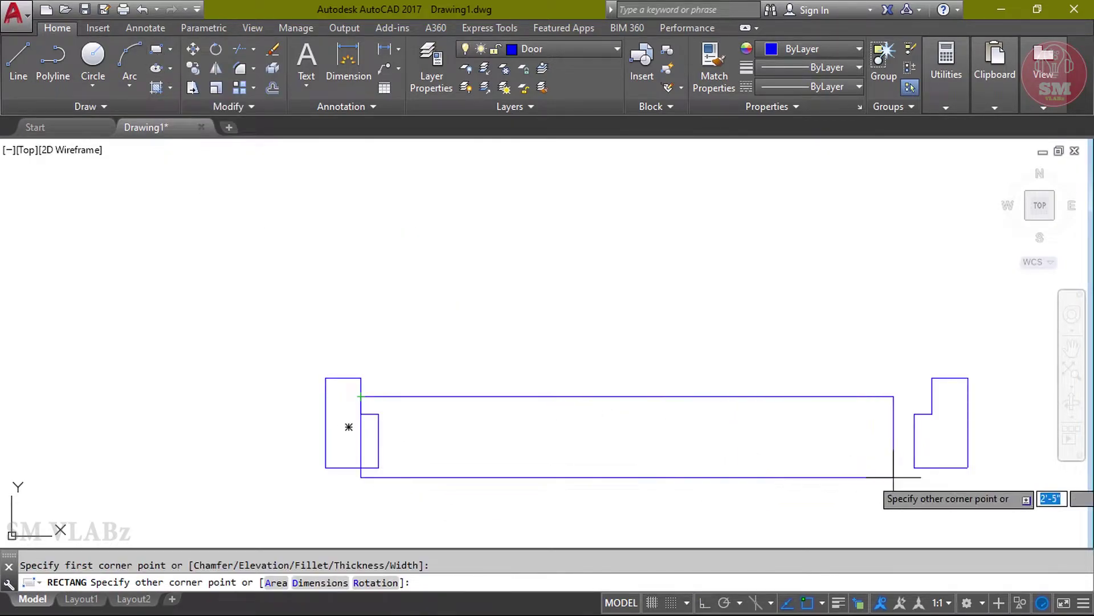
pyautogui.click(932, 414)
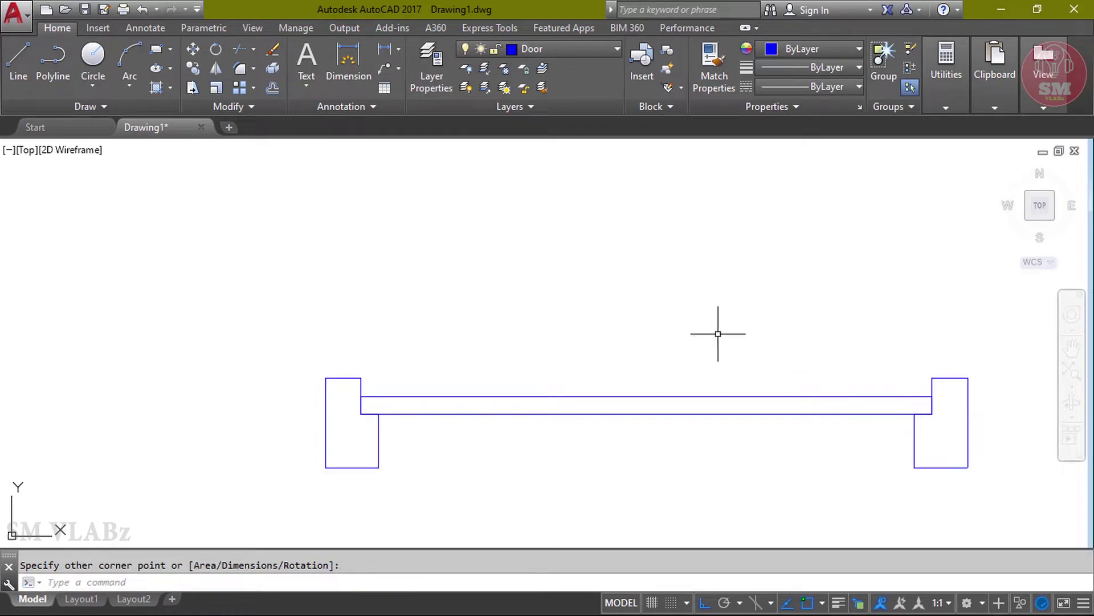
pyautogui.moveTo(714, 338); pyautogui.dragTo(685, 297, button='middle')
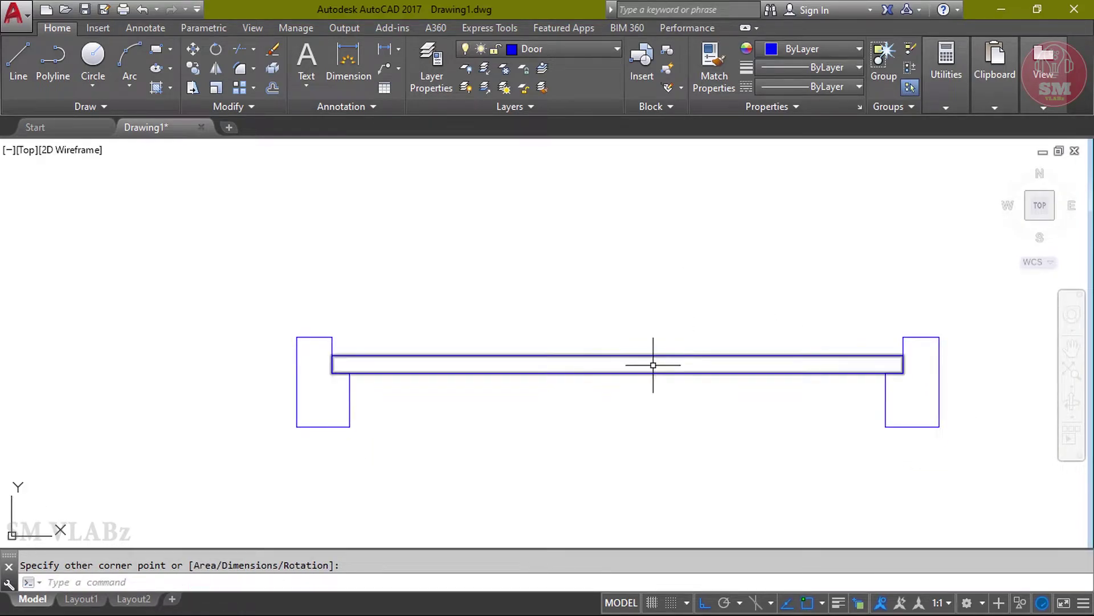
# - Rotate the door leaf 90 degrees about its lower-left corner so it stands upright
pyautogui.click(630, 418)
pyautogui.click(588, 312)
pyautogui.rightClick(501, 273)
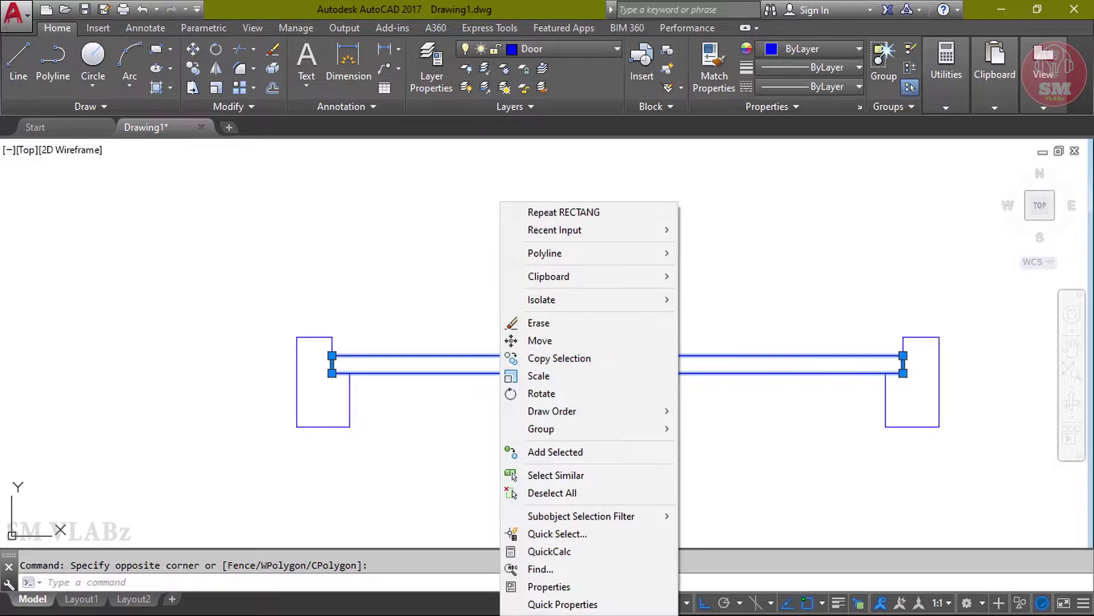
pyautogui.click(525, 394)
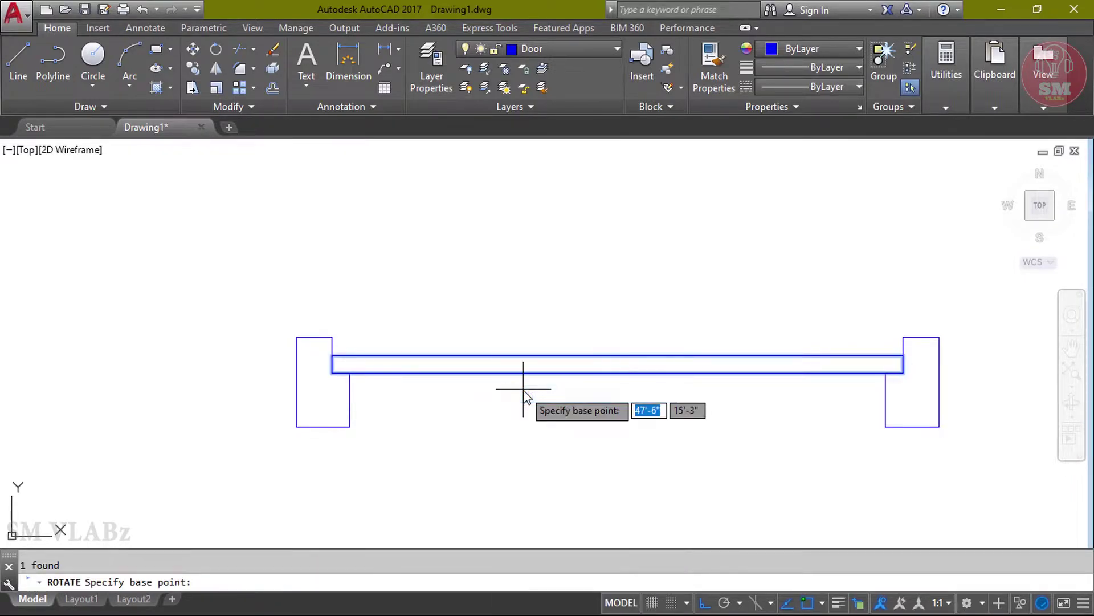
pyautogui.click(332, 373)
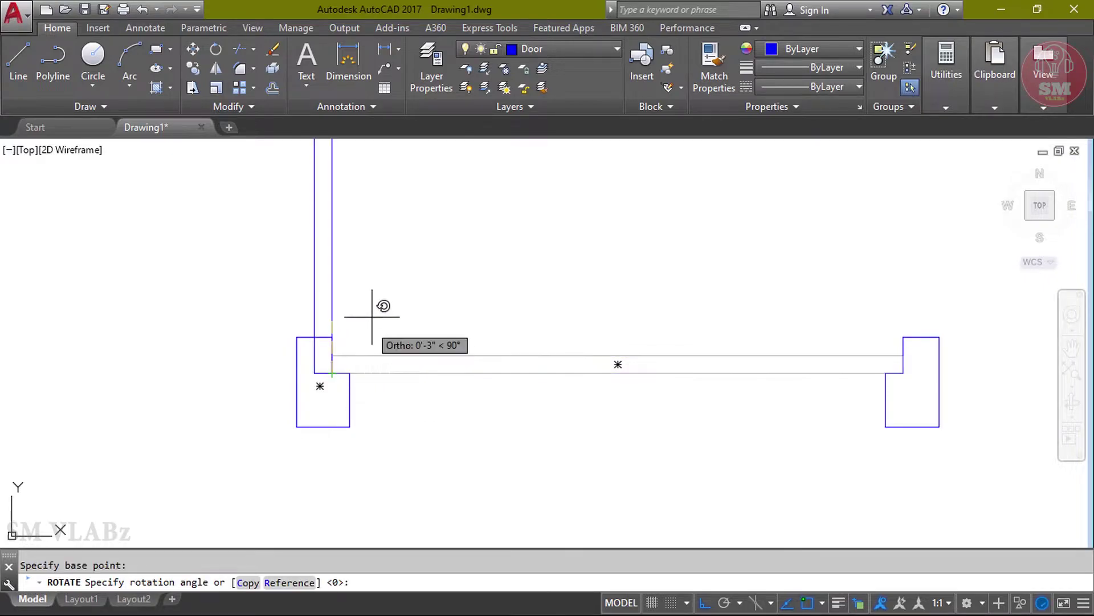
pyautogui.click(371, 230)
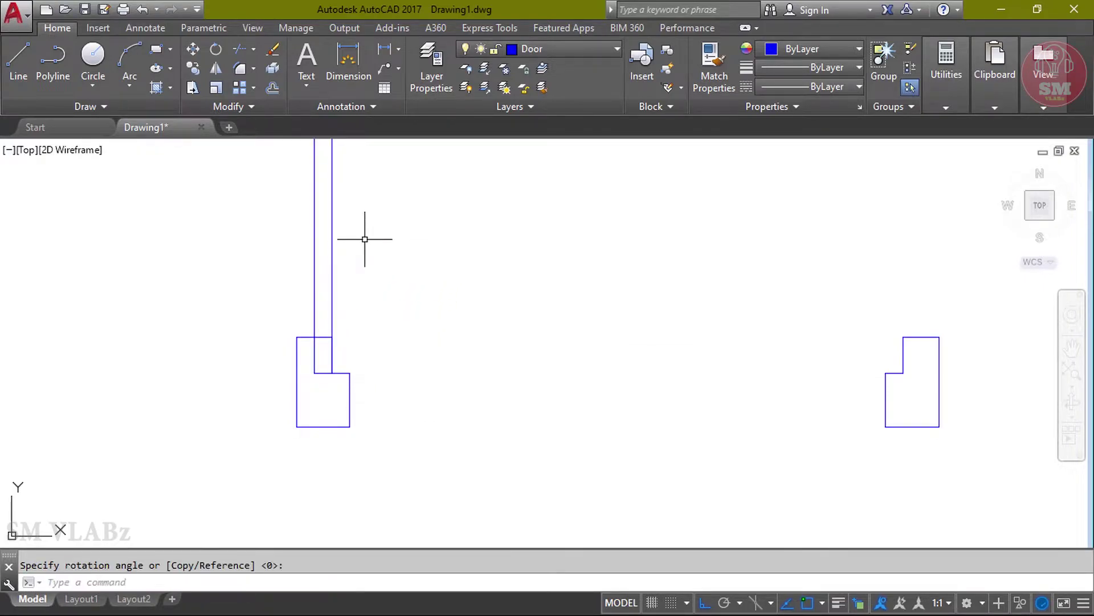
pyautogui.scroll(-2, 386, 357)
# - Move the upright door leaf so its lower corner sits in the left jamb's notch
pyautogui.click(409, 330)
pyautogui.click(205, 253)
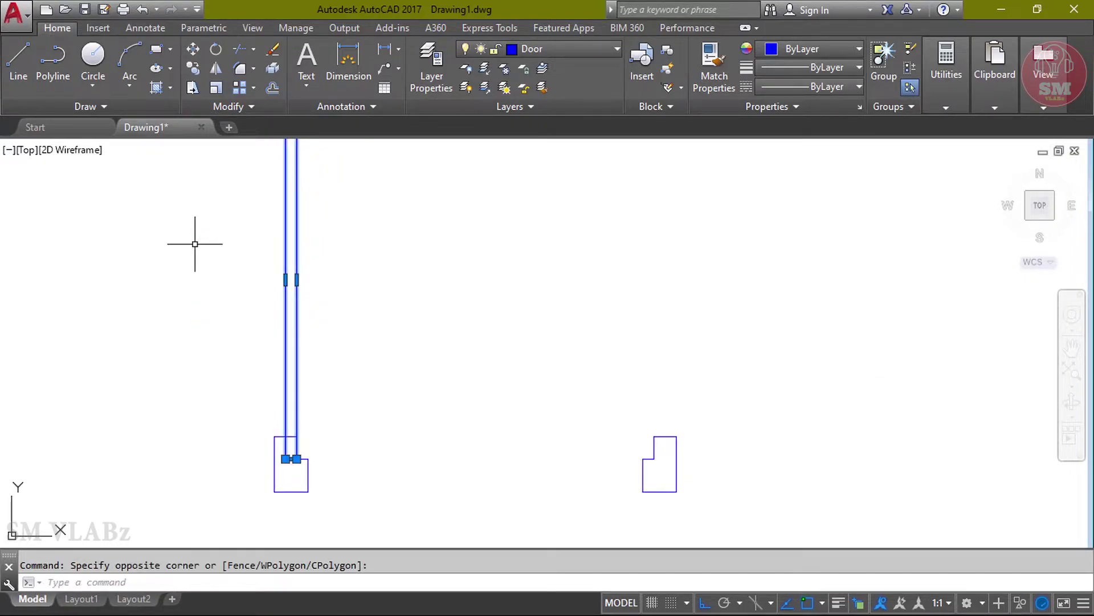
pyautogui.rightClick(195, 244)
pyautogui.click(222, 341)
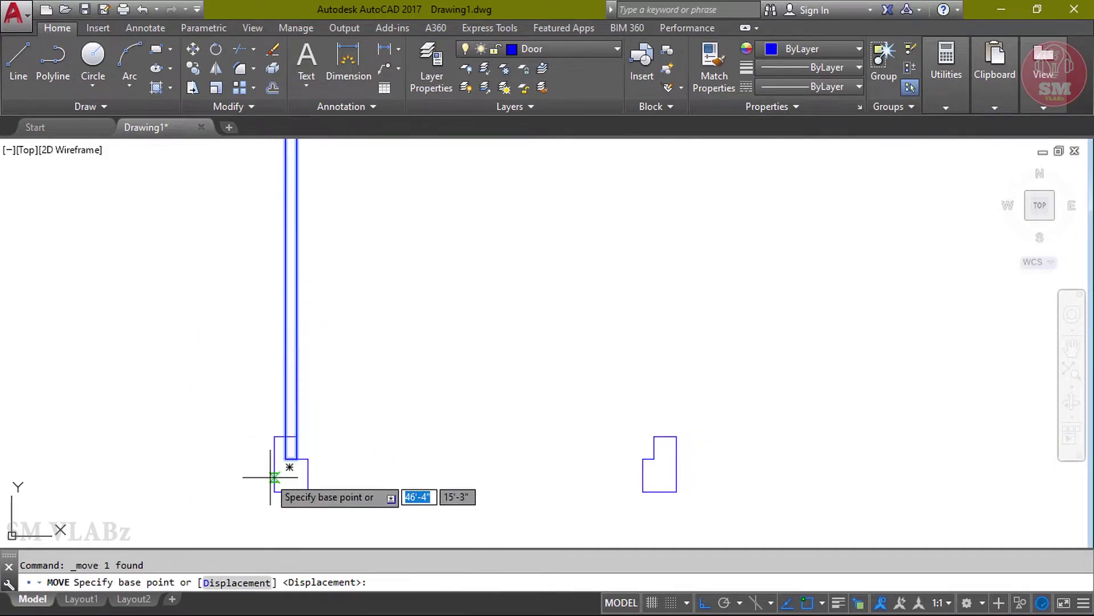
pyautogui.scroll(4, 272, 477)
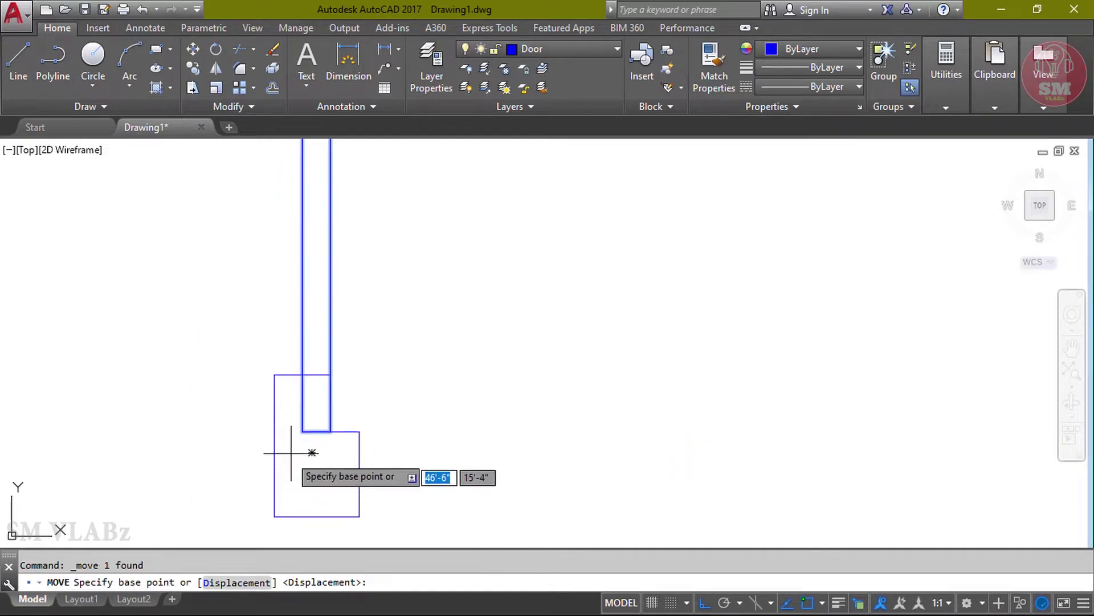
pyautogui.click(330, 431)
pyautogui.click(359, 431)
pyautogui.press('Escape')
pyautogui.scroll(-5, 376, 445)
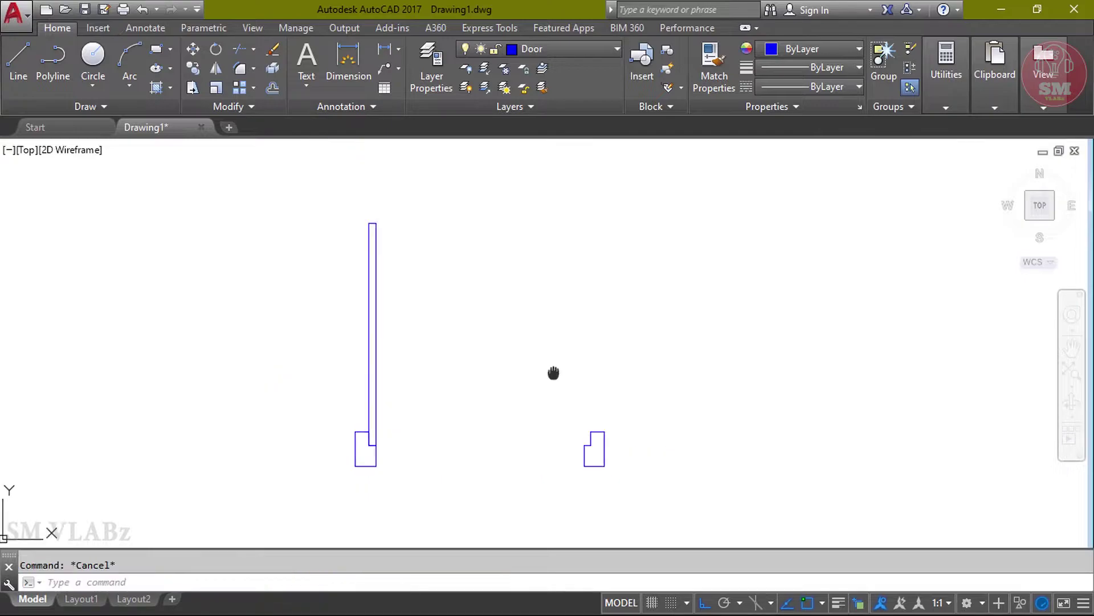
pyautogui.moveTo(554, 373); pyautogui.dragTo(462, 391, button='middle')
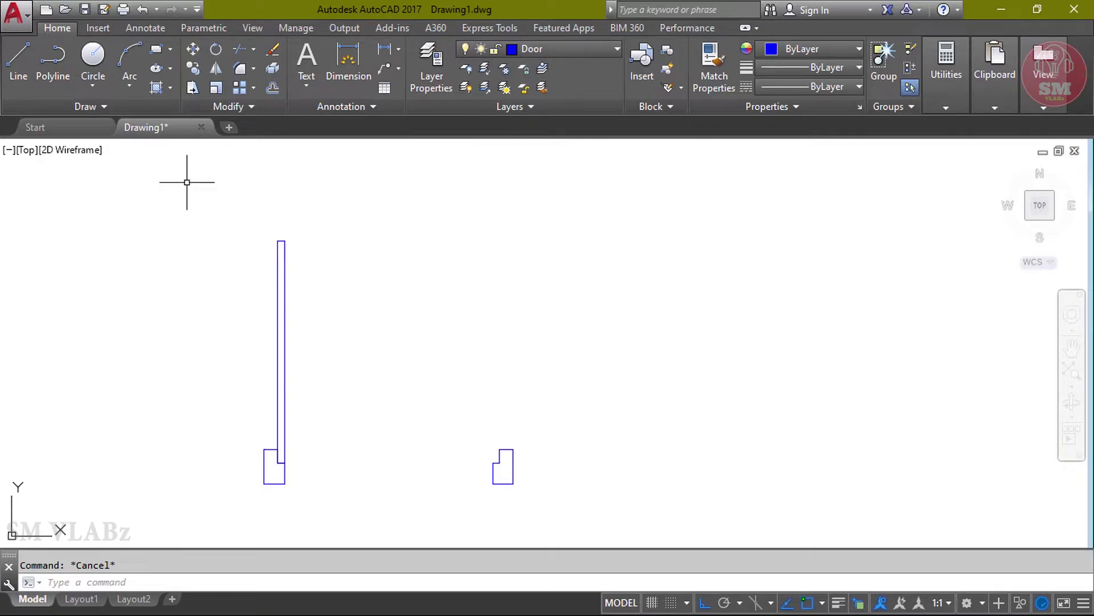
# - Draw a Start, End, Direction arc from the leaf top to the right jamb with 0° direction
pyautogui.click(129, 86)
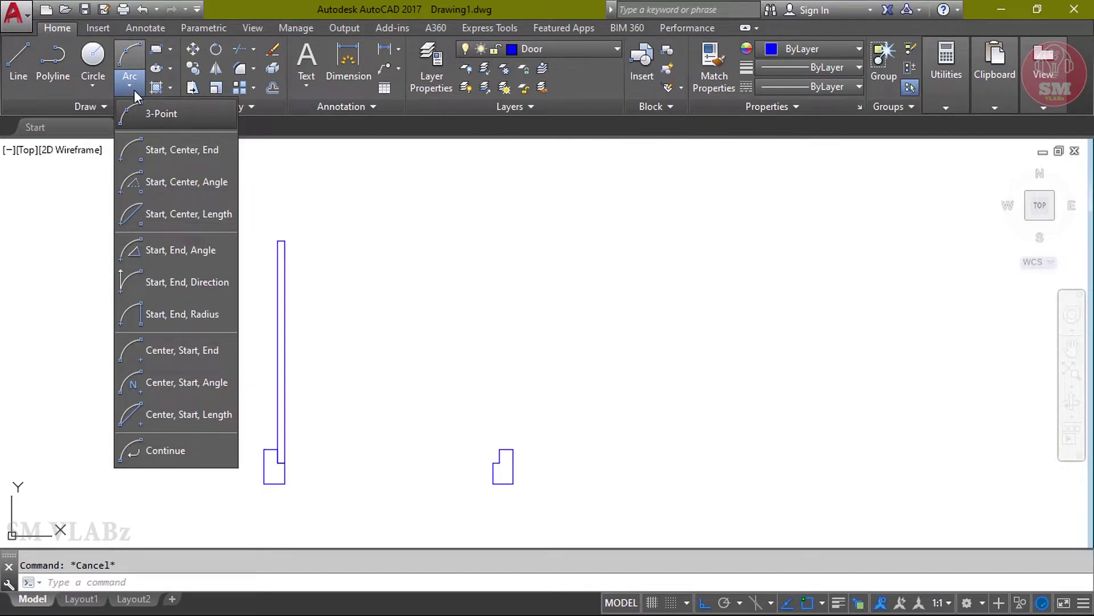
pyautogui.click(190, 285)
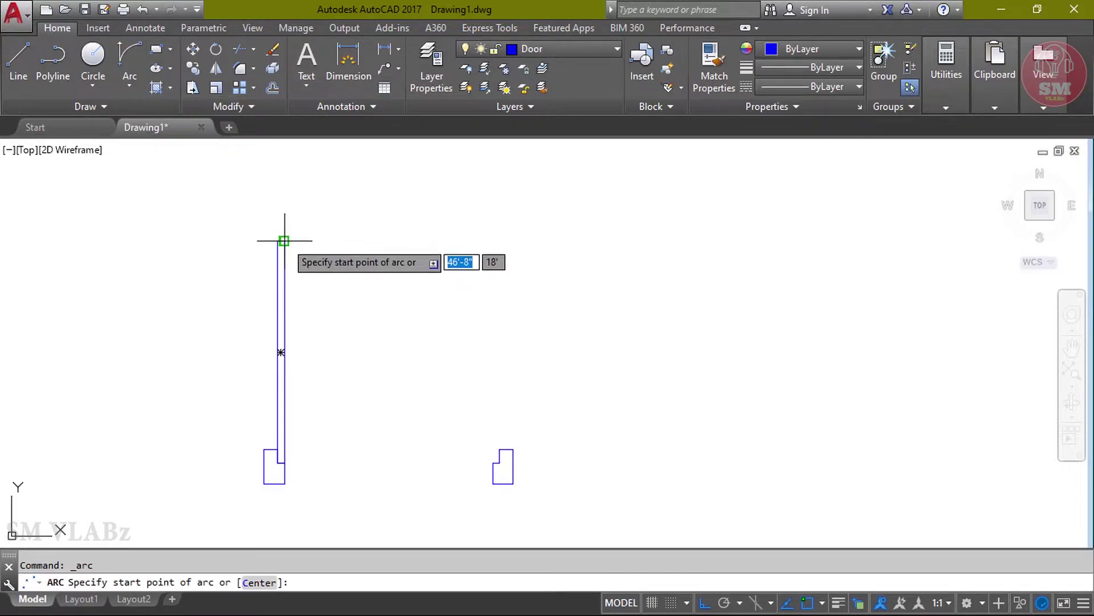
pyautogui.click(283, 236)
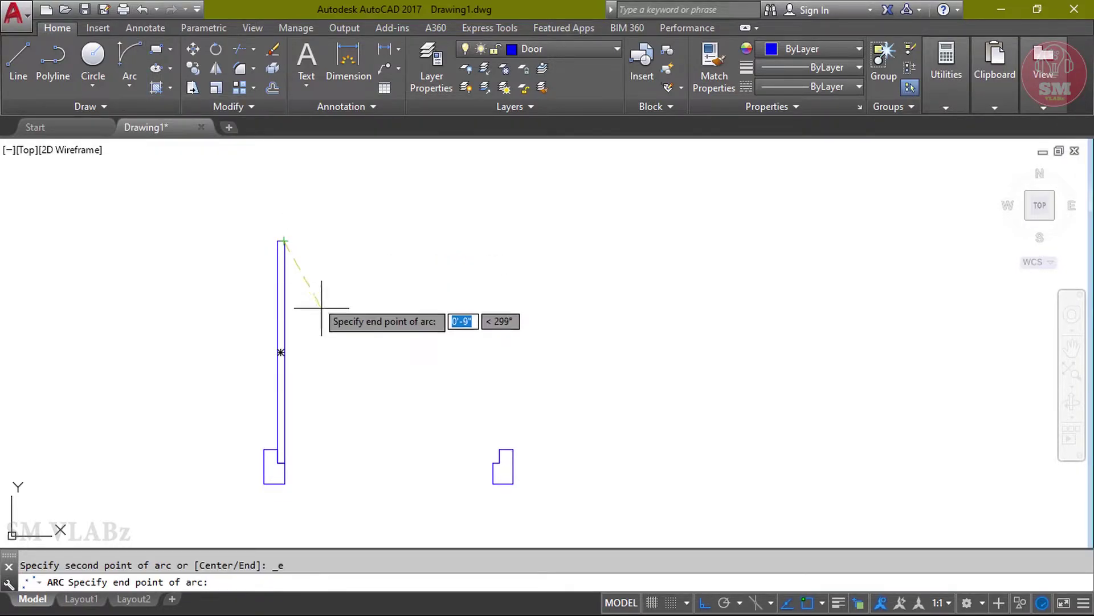
pyautogui.click(499, 449)
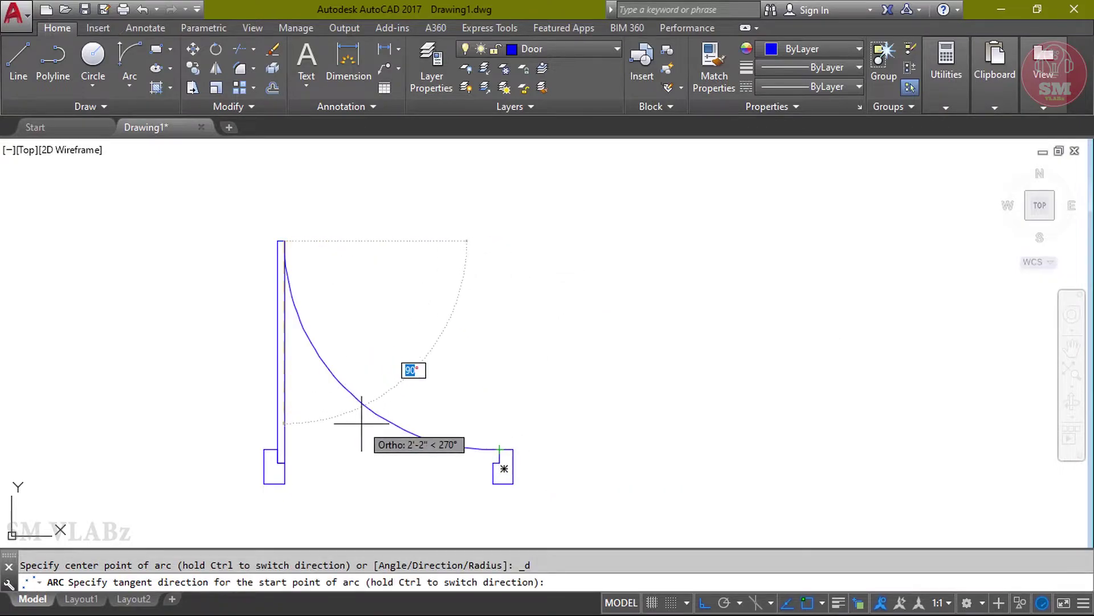
pyautogui.click(613, 207)
pyautogui.middleClick(709, 344)
pyautogui.middleClick(709, 344)
pyautogui.scroll(-2, 428, 452)
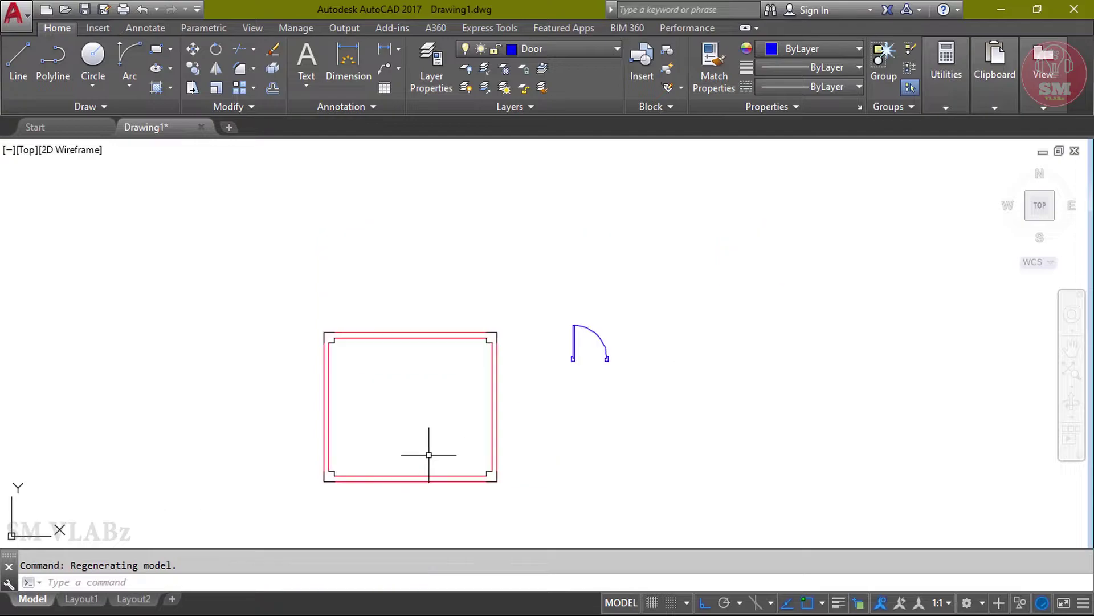
pyautogui.moveTo(428, 452); pyautogui.dragTo(444, 417, button='middle')
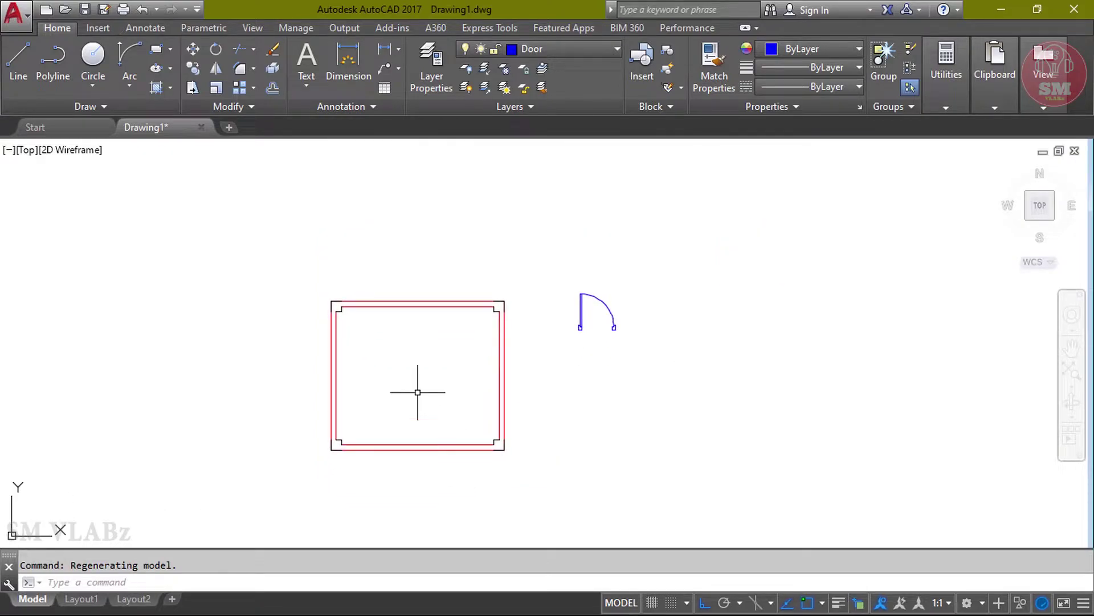
# - Draw a short centre line at the bottom wall's midpoint and offset it 18 to each side
pyautogui.click(18, 60)
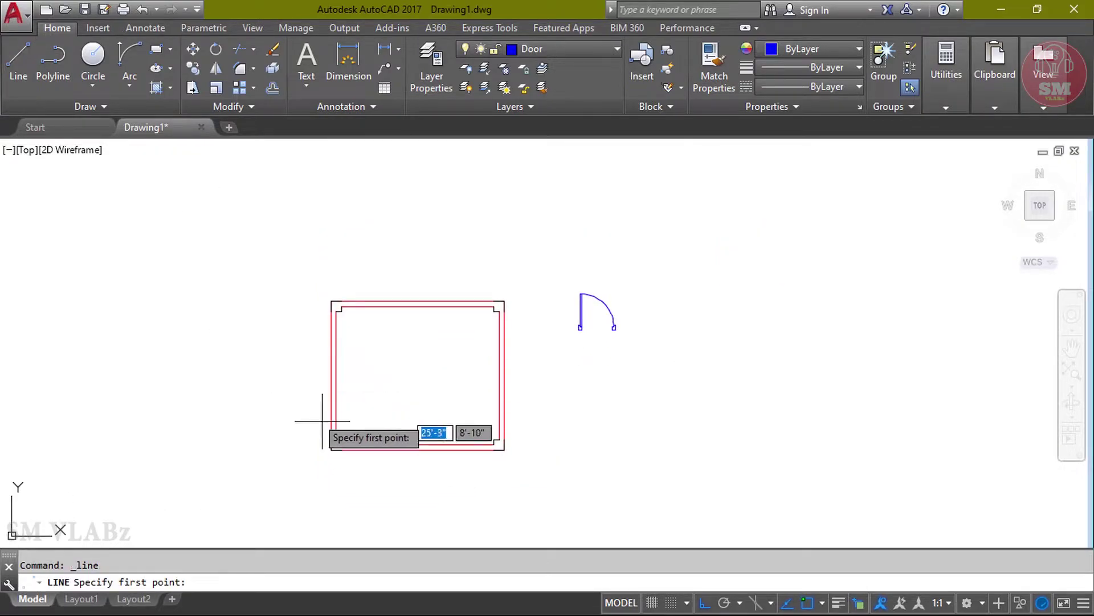
pyautogui.click(418, 450)
pyautogui.click(417, 444)
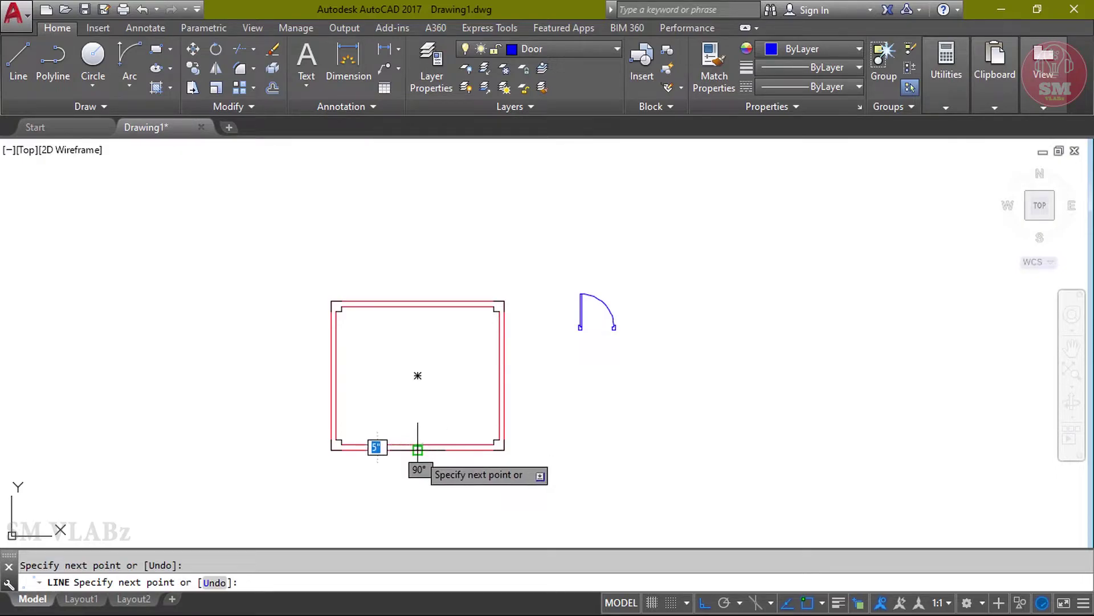
pyautogui.scroll(5, 422, 453)
pyautogui.press('Escape')
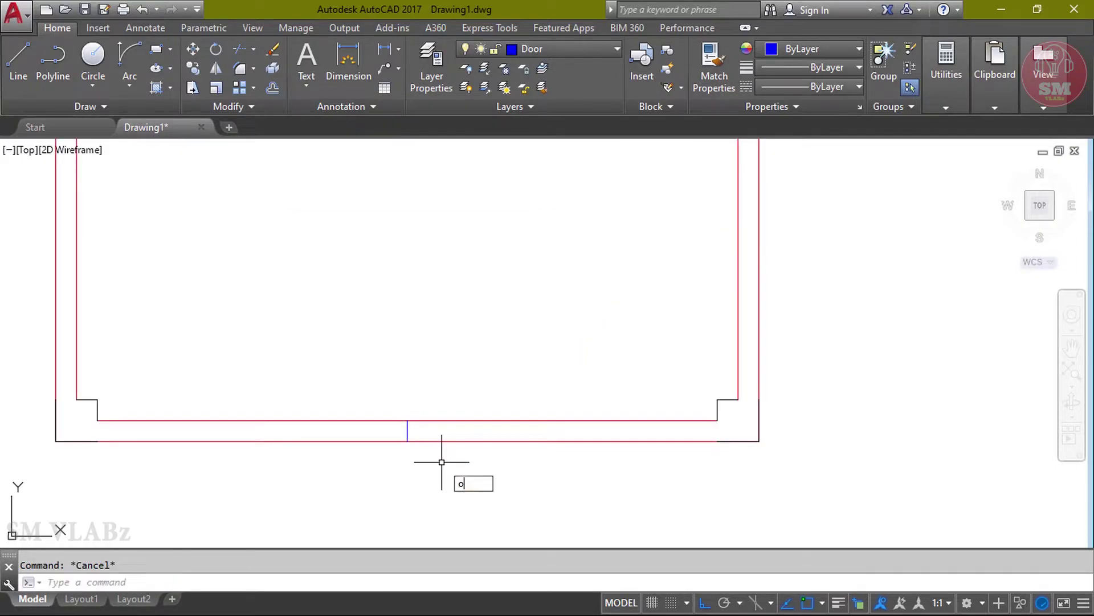
pyautogui.press('Return')
pyautogui.write('10')
pyautogui.press('Return')
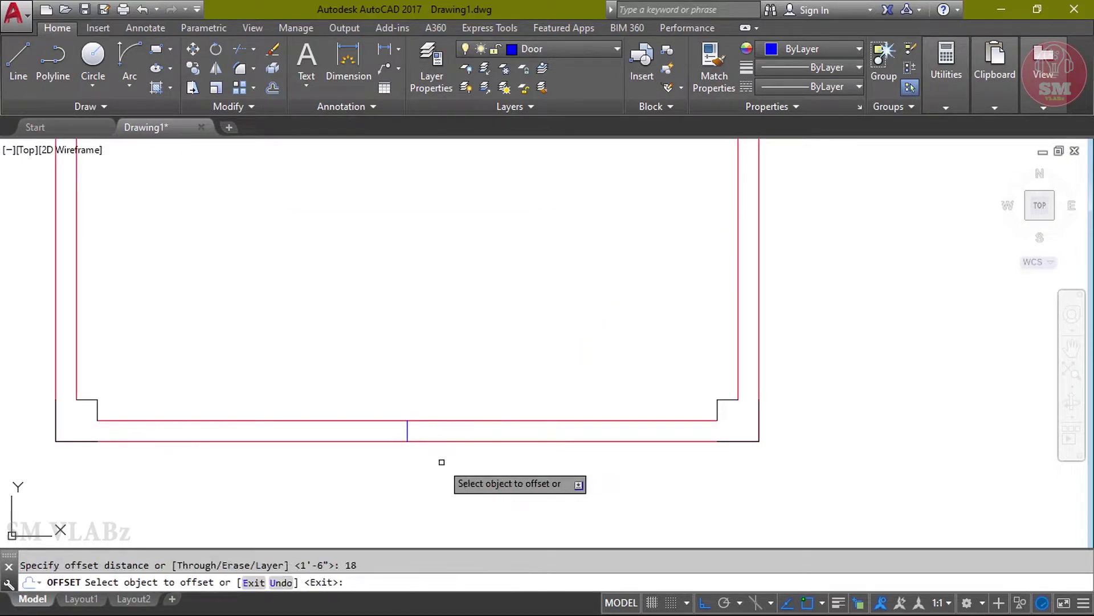
pyautogui.click(407, 431)
pyautogui.click(293, 361)
pyautogui.click(404, 431)
pyautogui.click(488, 361)
pyautogui.press('Escape')
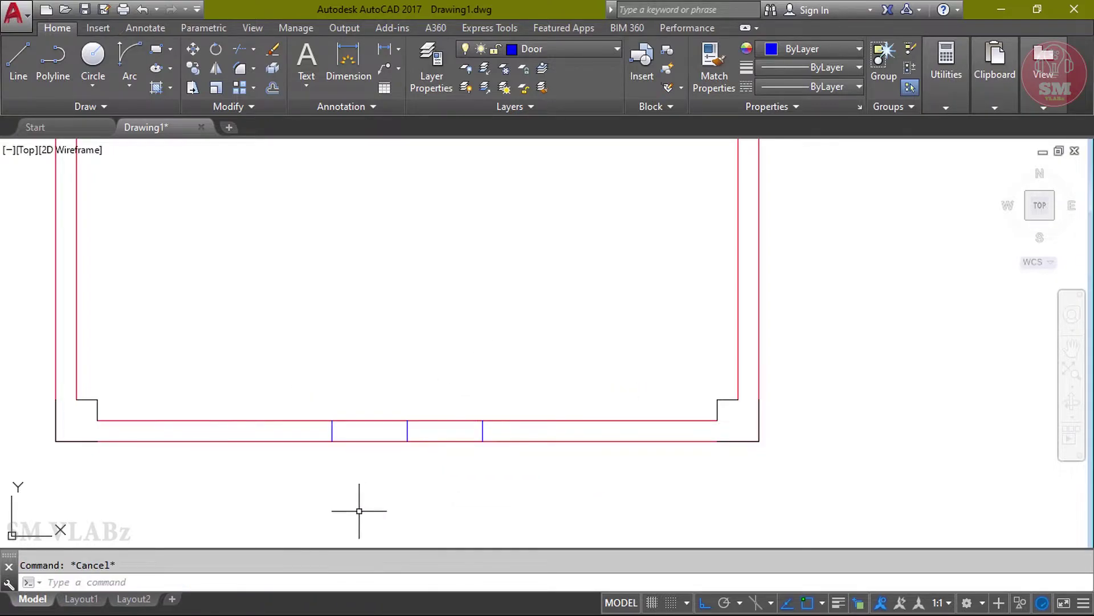
# - Trim the wall lines between the offset lines and delete the centre line, leaving a 36-inch opening
pyautogui.write('tr')
pyautogui.press('Return')
pyautogui.press('Return')
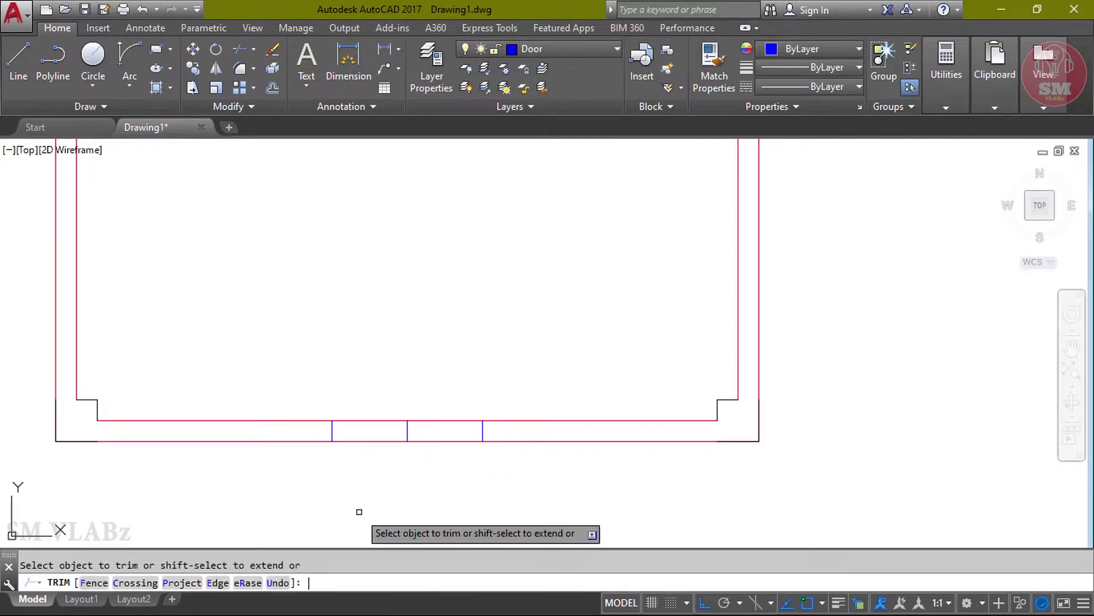
pyautogui.click(383, 478)
pyautogui.click(367, 372)
pyautogui.click(454, 456)
pyautogui.click(402, 360)
pyautogui.press('Escape')
pyautogui.click(454, 496)
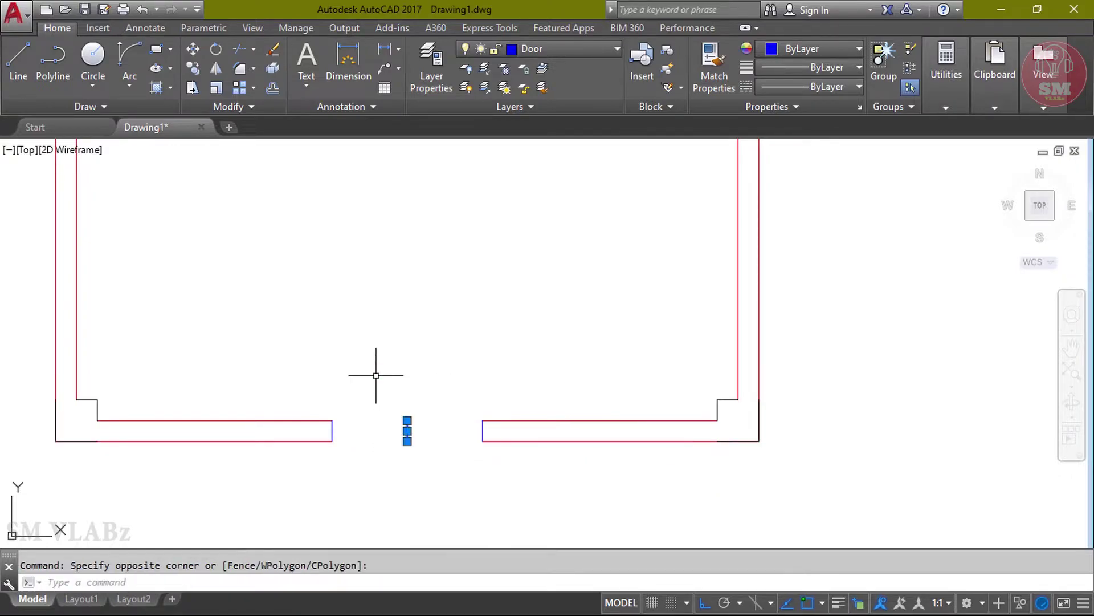
pyautogui.click(377, 374)
pyautogui.press('Delete')
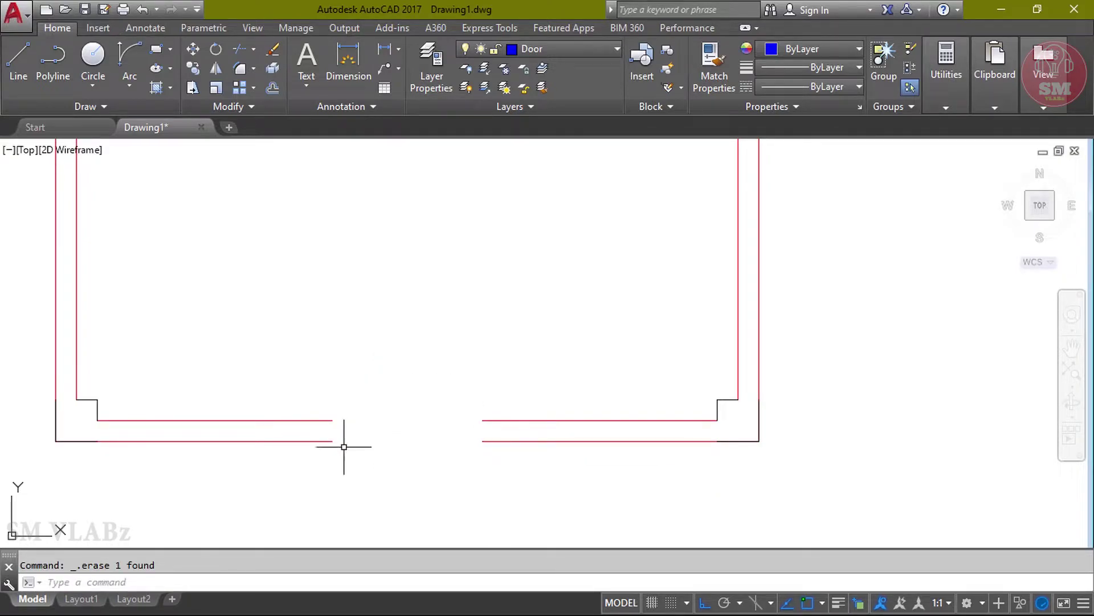
pyautogui.press('Escape')
pyautogui.scroll(-5, 344, 447)
pyautogui.moveTo(514, 394); pyautogui.dragTo(569, 395, button='middle')
pyautogui.click(644, 381)
pyautogui.click(553, 252)
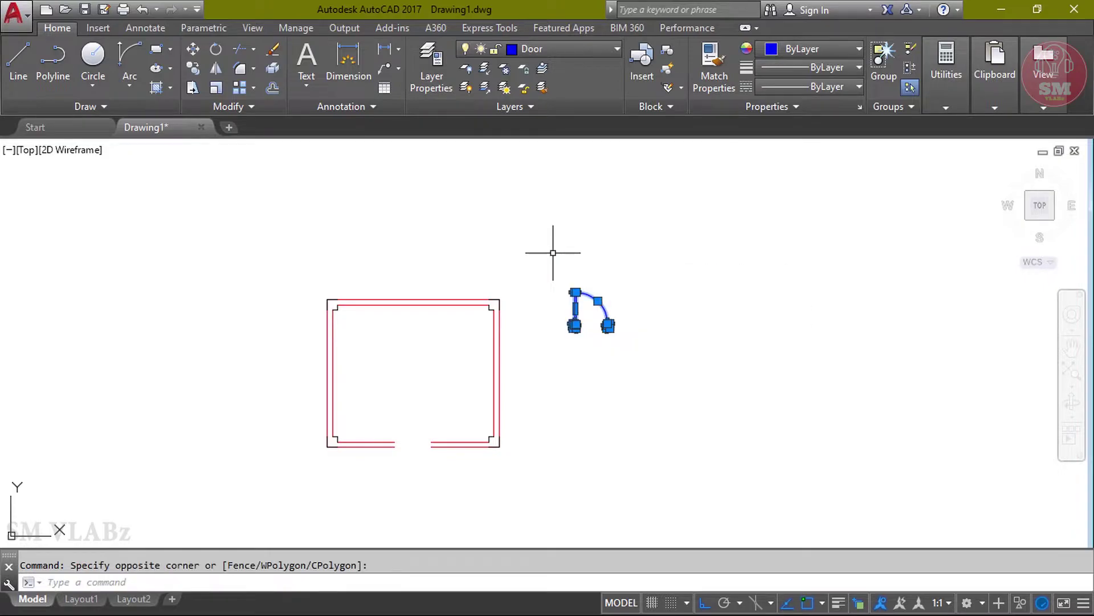
pyautogui.rightClick(553, 253)
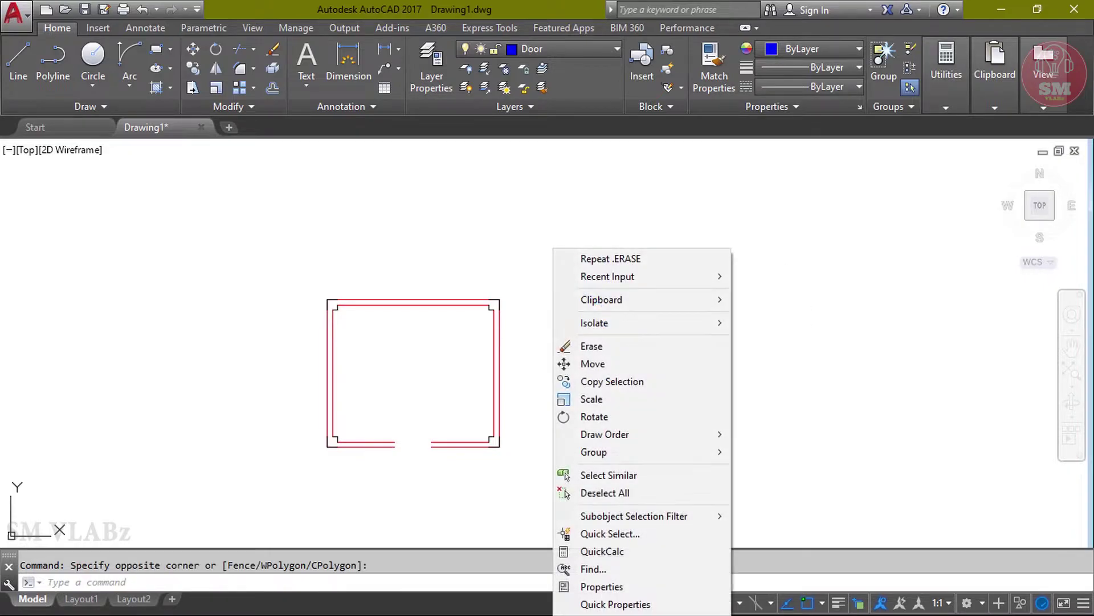
pyautogui.click(565, 365)
pyautogui.scroll(10, 548, 353)
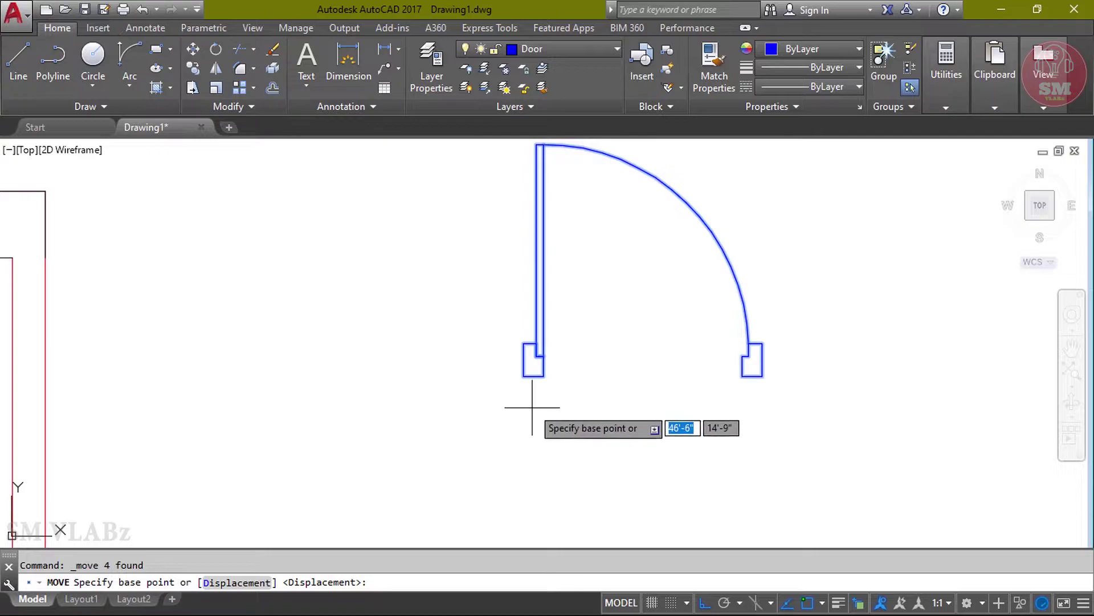
pyautogui.click(506, 332)
pyautogui.scroll(-8, 570, 319)
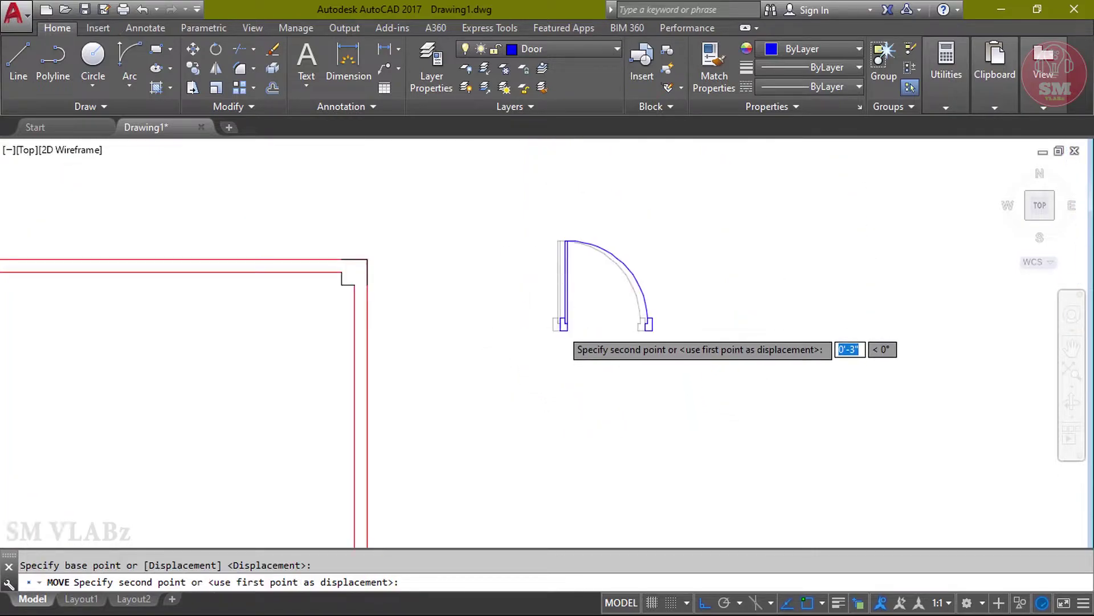
pyautogui.scroll(6, 404, 454)
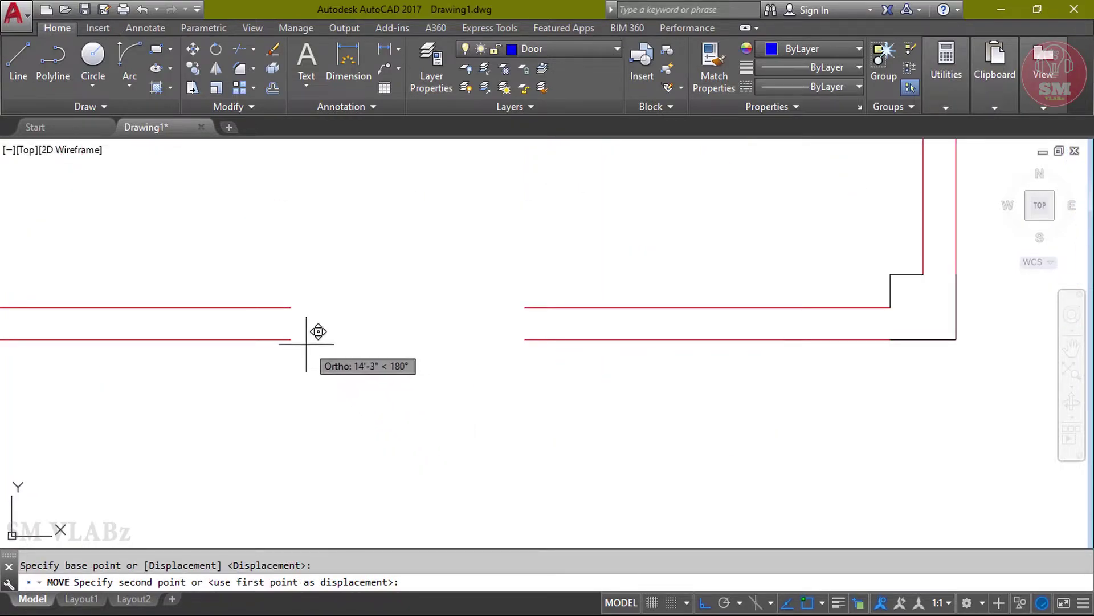
pyautogui.click(290, 340)
pyautogui.scroll(-4, 335, 421)
pyautogui.middleClick(576, 309)
pyautogui.middleClick(576, 309)
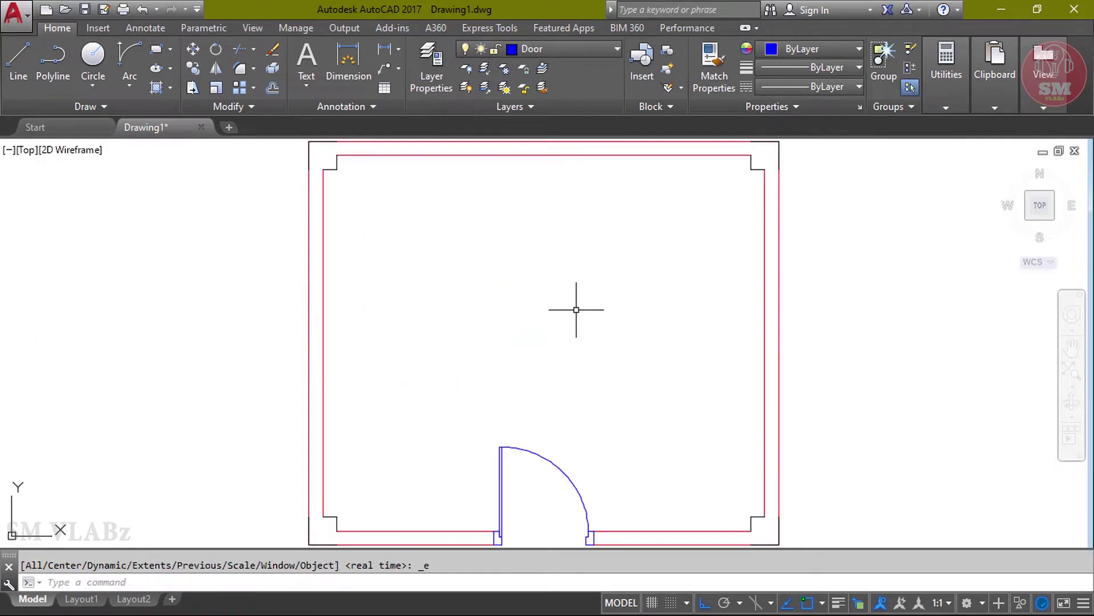
pyautogui.scroll(-2, 562, 349)
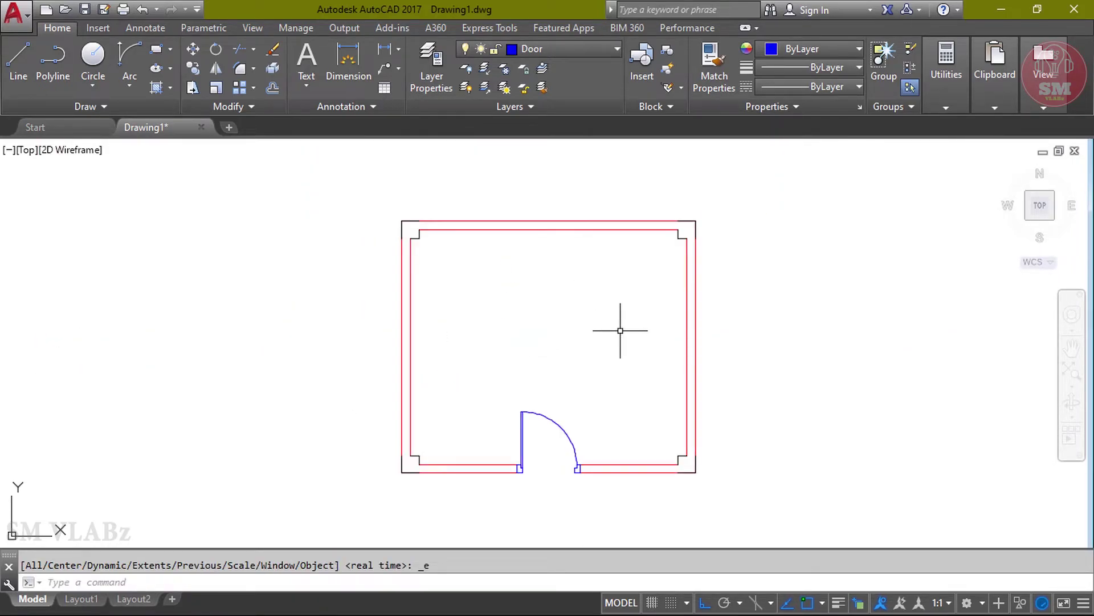
pyautogui.moveTo(621, 330); pyautogui.dragTo(521, 335, button='middle')
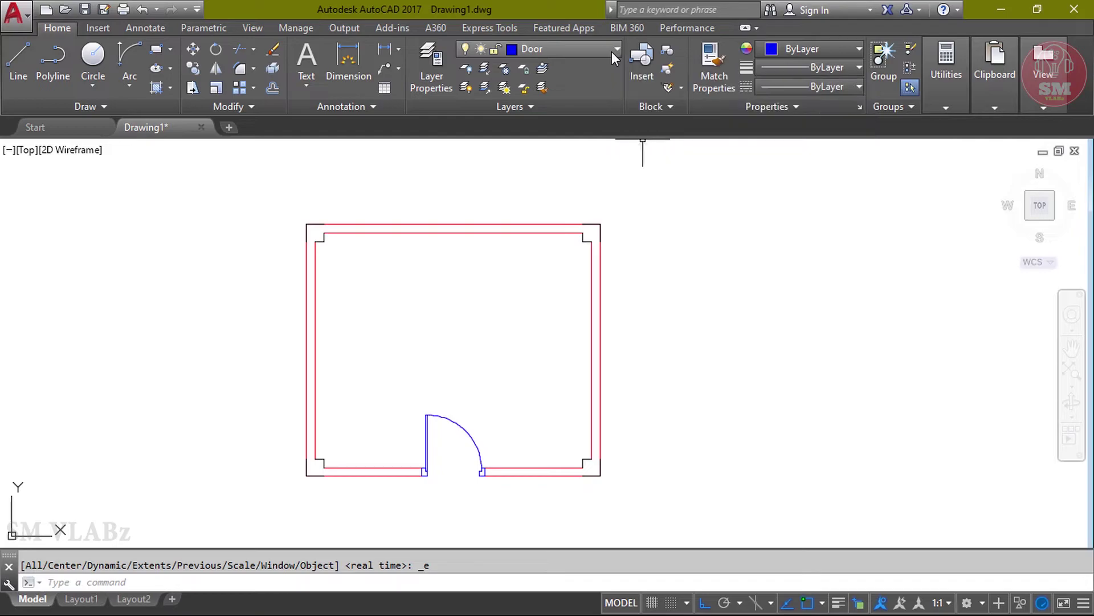
# - Make Window the current layer and draw a 60 by 5 rectangle beside the room
pyautogui.click(611, 51)
pyautogui.click(562, 167)
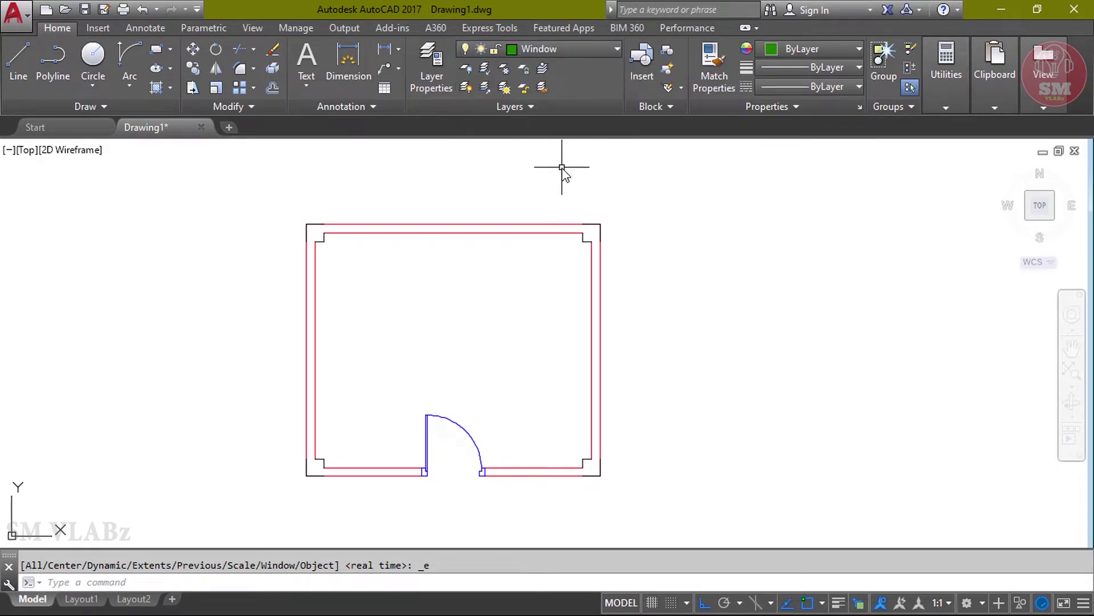
pyautogui.moveTo(562, 169); pyautogui.dragTo(386, 168, button='middle')
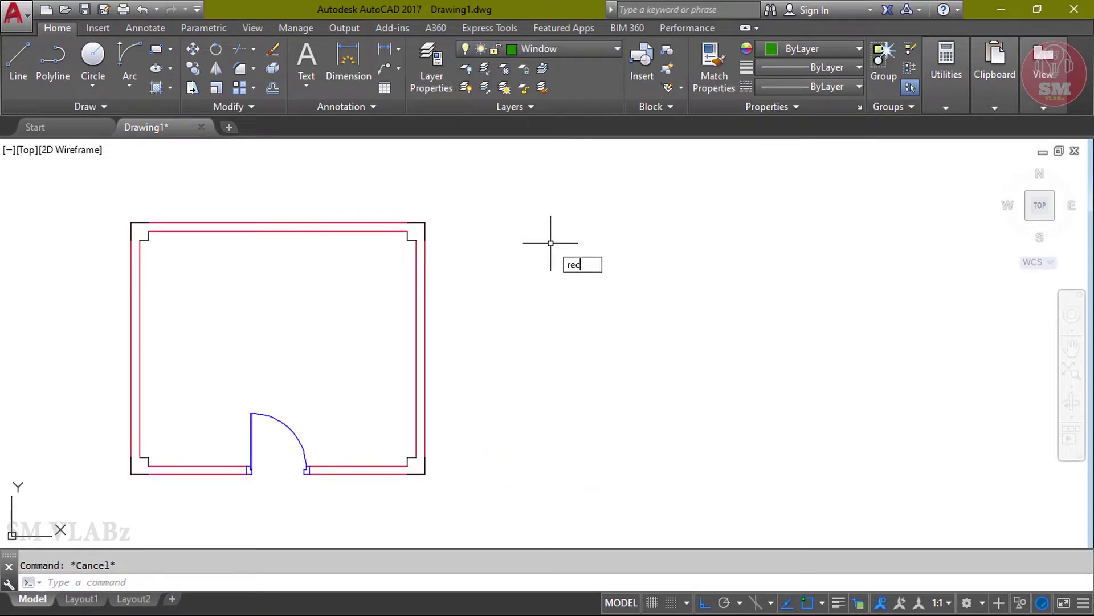
pyautogui.press('Return')
pyautogui.click(572, 246)
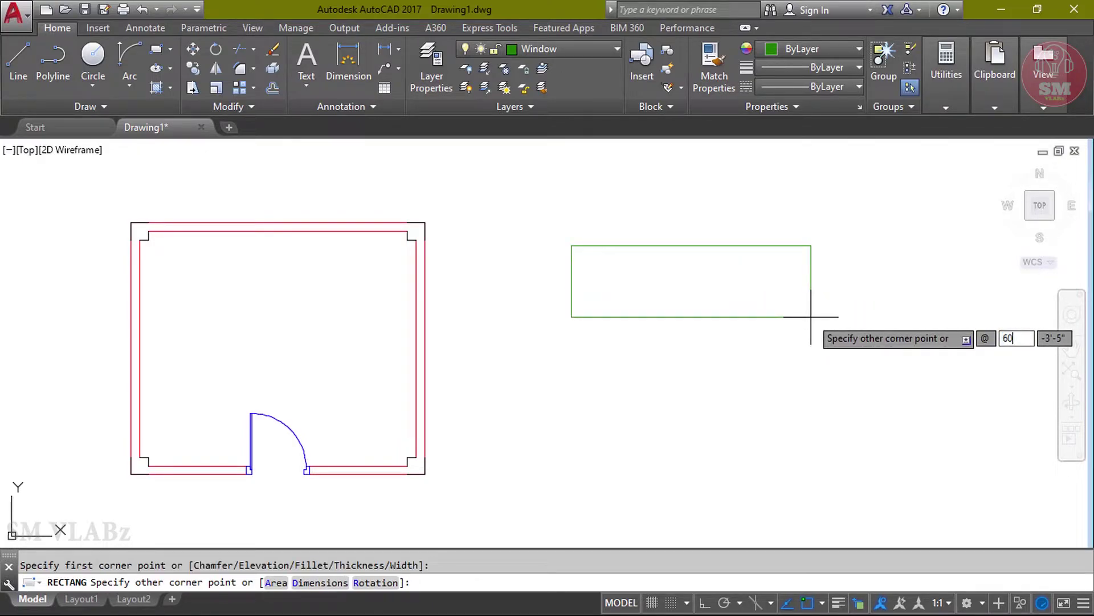
pyautogui.write('60')
pyautogui.press('Tab')
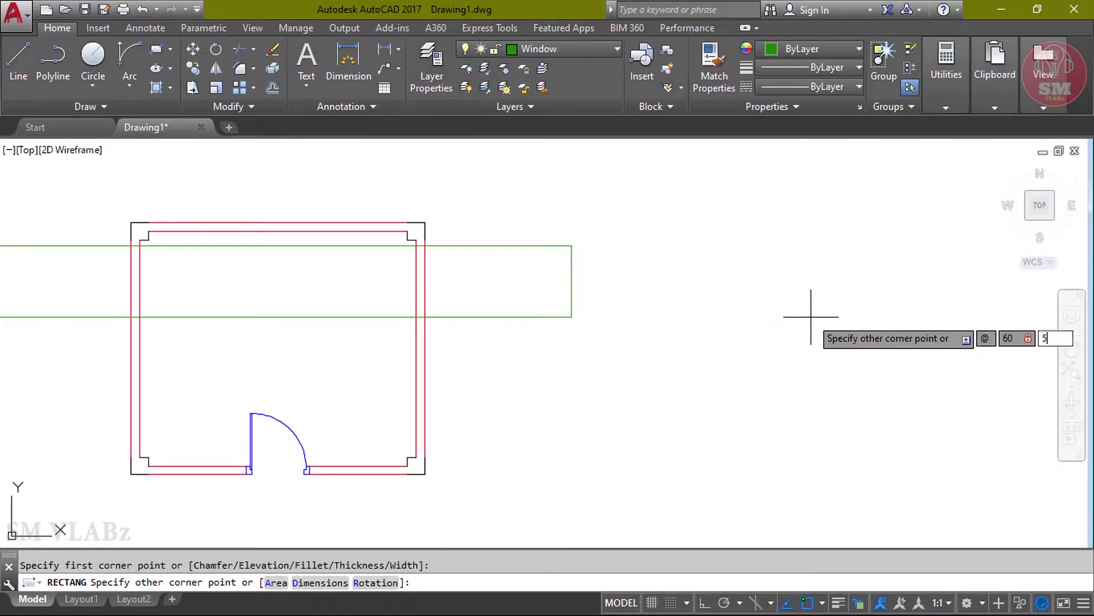
pyautogui.press('Return')
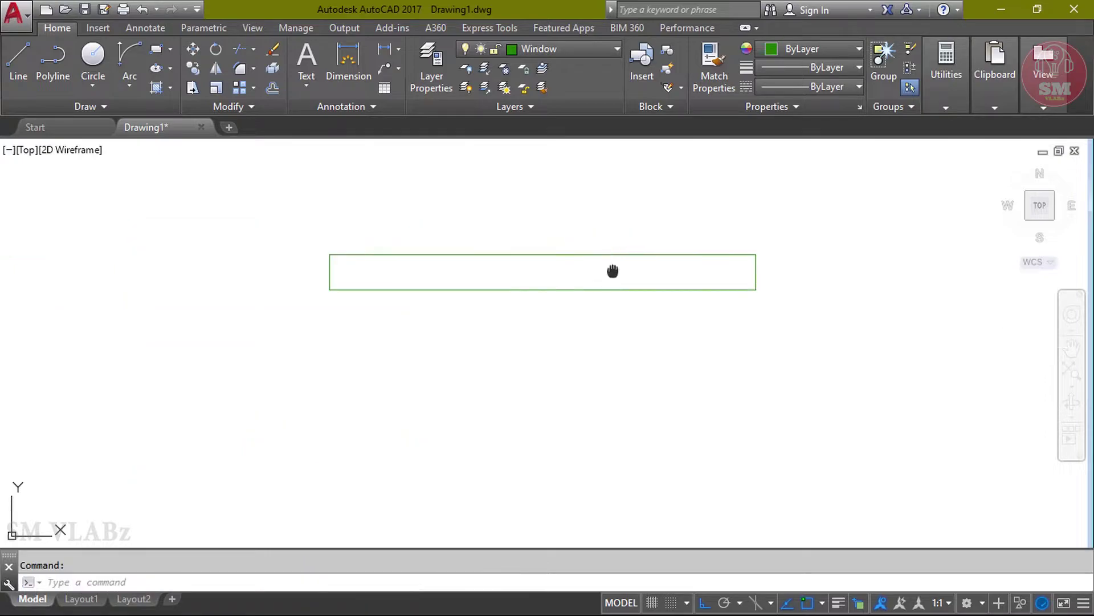
pyautogui.moveTo(614, 271); pyautogui.dragTo(620, 310, button='middle')
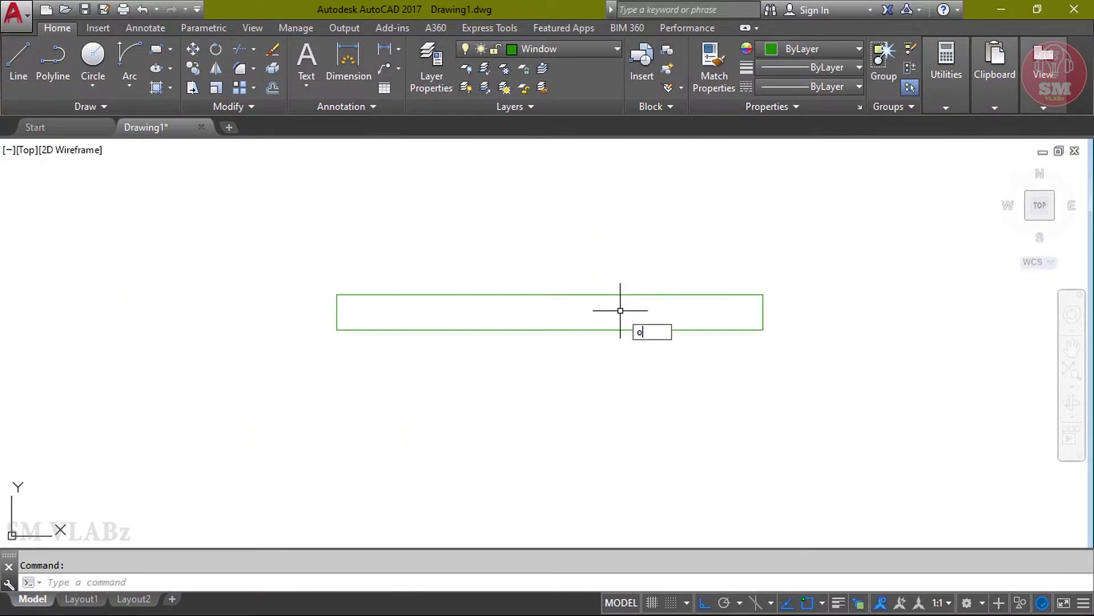
# - Offset the green rectangle 2 inward to create the inner window line
pyautogui.press('Return')
pyautogui.write('2')
pyautogui.press('Return')
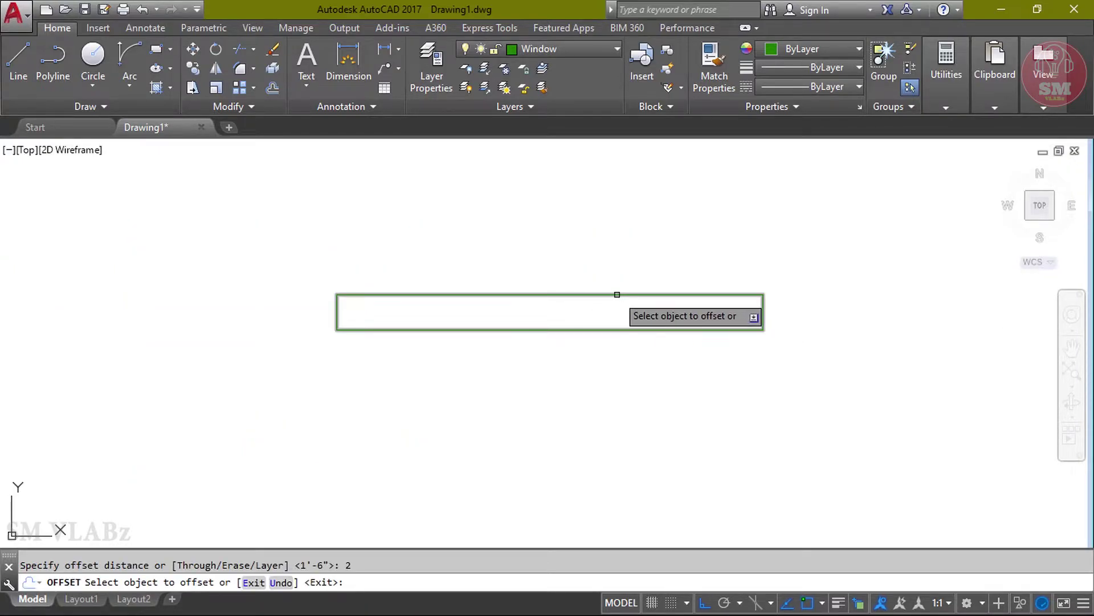
pyautogui.click(618, 295)
pyautogui.click(604, 302)
pyautogui.press('Escape')
pyautogui.scroll(2, 347, 313)
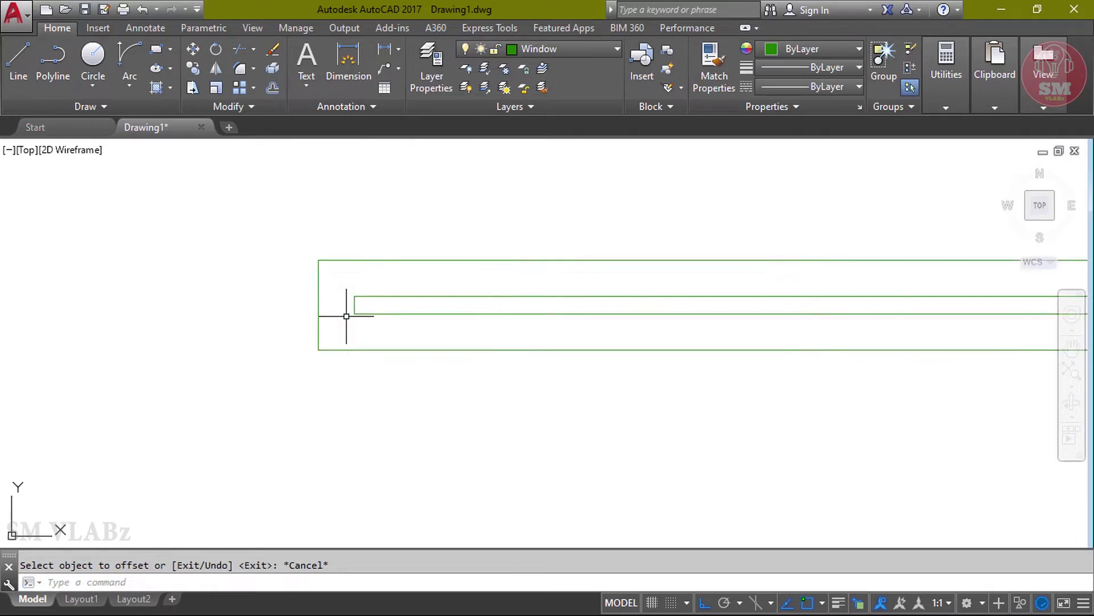
pyautogui.moveTo(348, 338); pyautogui.dragTo(180, 384, button='middle')
pyautogui.scroll(-1, 182, 388)
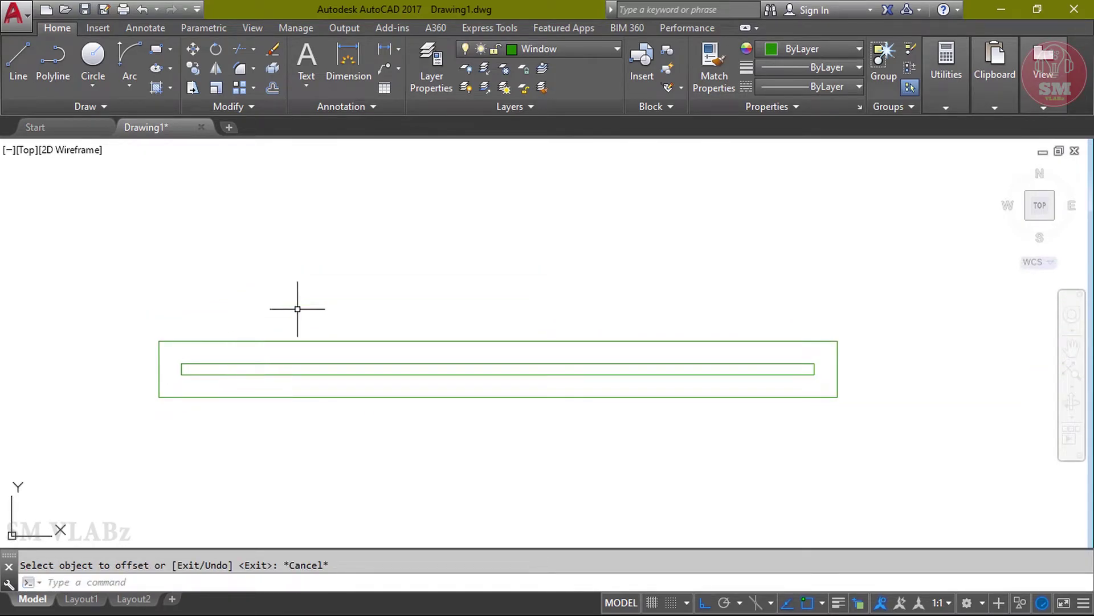
# - Stretch the inner rectangle's left end out to the outer rectangle's left side
pyautogui.moveTo(297, 309); pyautogui.dragTo(329, 295, button='middle')
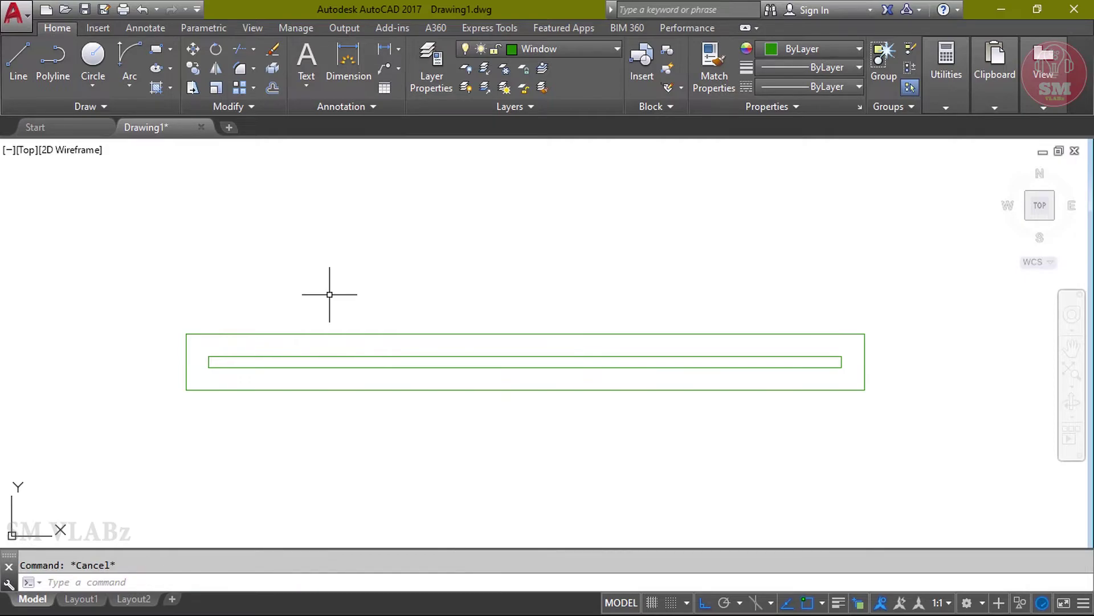
pyautogui.press('Return')
pyautogui.click(242, 349)
pyautogui.click(194, 375)
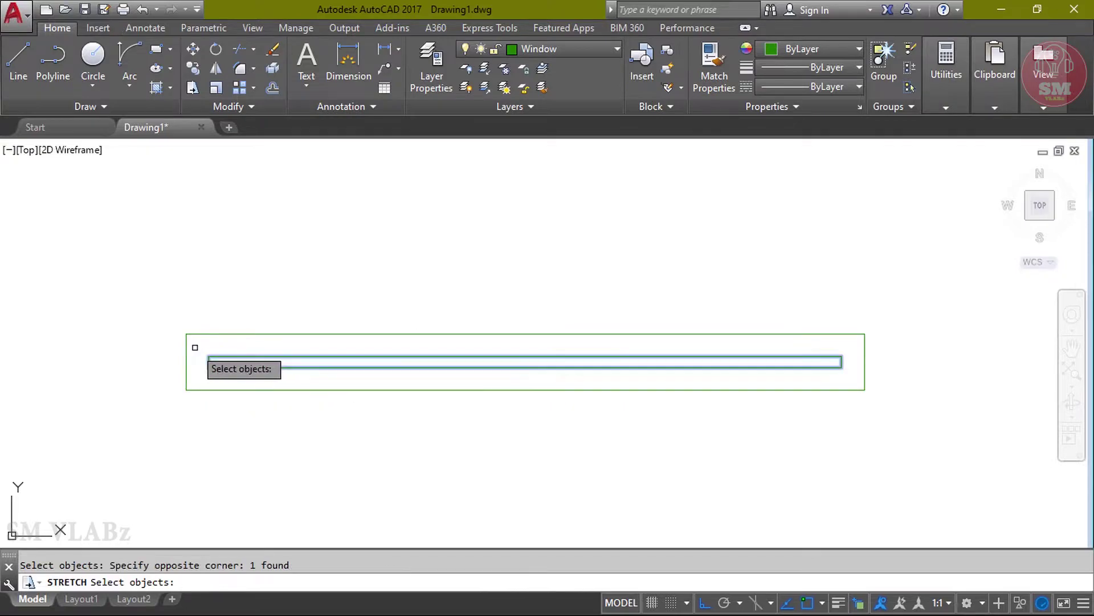
pyautogui.press('Return')
pyautogui.scroll(4, 215, 348)
pyautogui.click(214, 348)
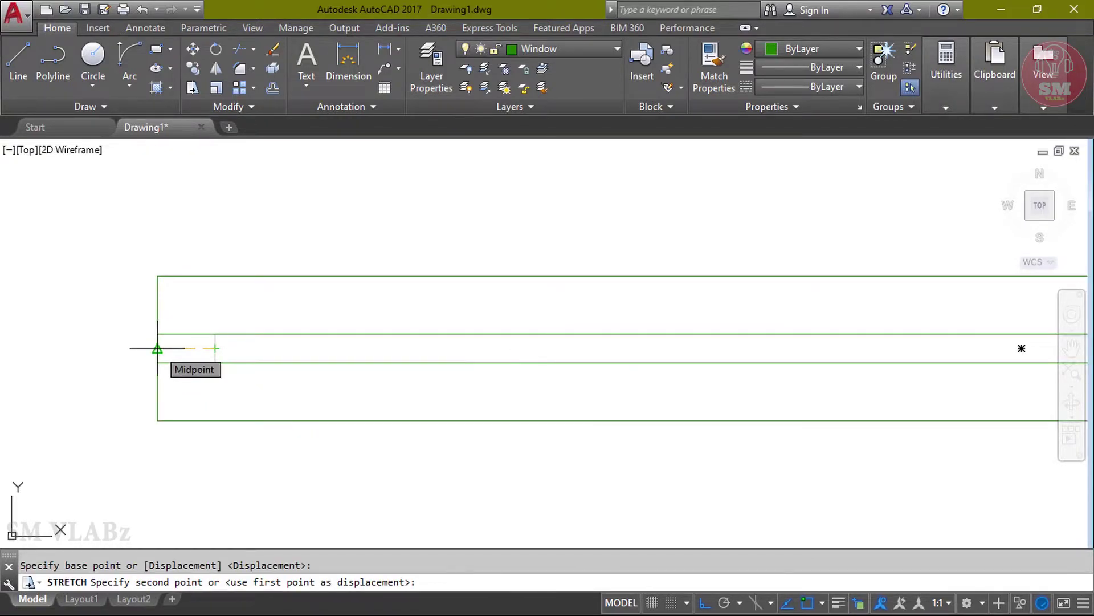
pyautogui.click(157, 347)
pyautogui.scroll(-2, 104, 354)
# - Stretch the inner rectangle's right end out to the outer rectangle's right side
pyautogui.press('Return')
pyautogui.click(540, 359)
pyautogui.click(516, 296)
pyautogui.press('Return')
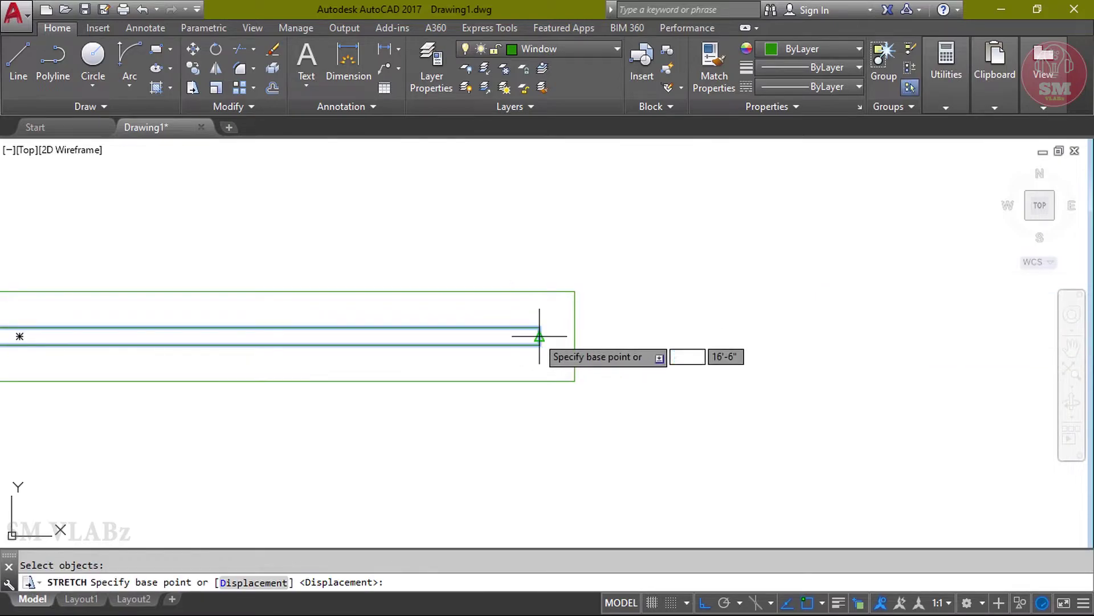
pyautogui.click(540, 336)
pyautogui.click(575, 337)
pyautogui.scroll(-3, 672, 344)
pyautogui.press('Escape')
pyautogui.scroll(-3, 626, 320)
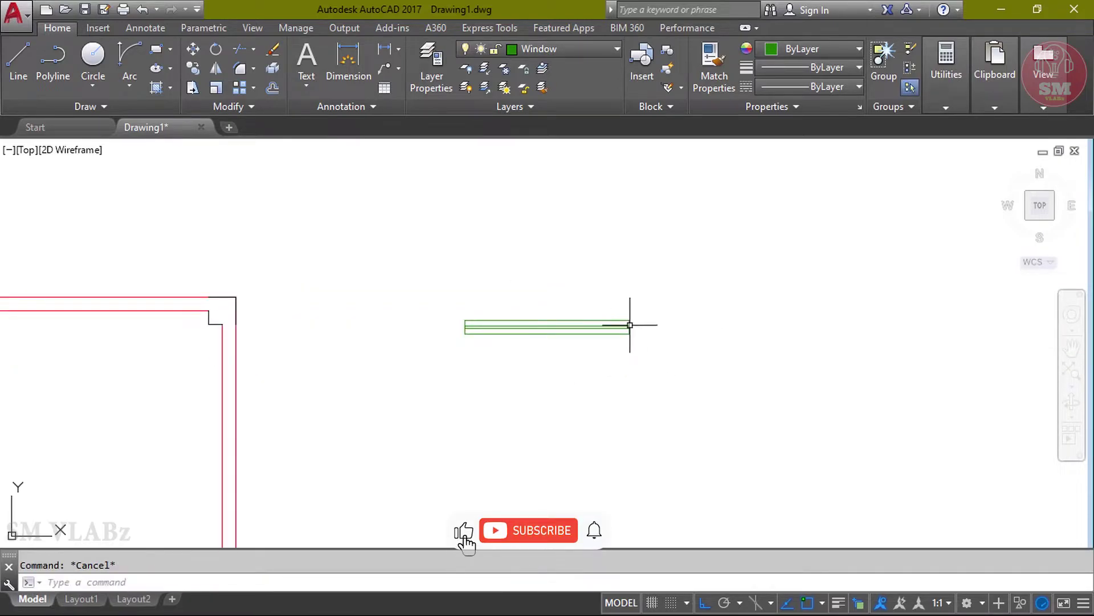
pyautogui.scroll(-4, 536, 319)
pyautogui.scroll(2, 507, 314)
pyautogui.moveTo(501, 313); pyautogui.dragTo(594, 290, button='middle')
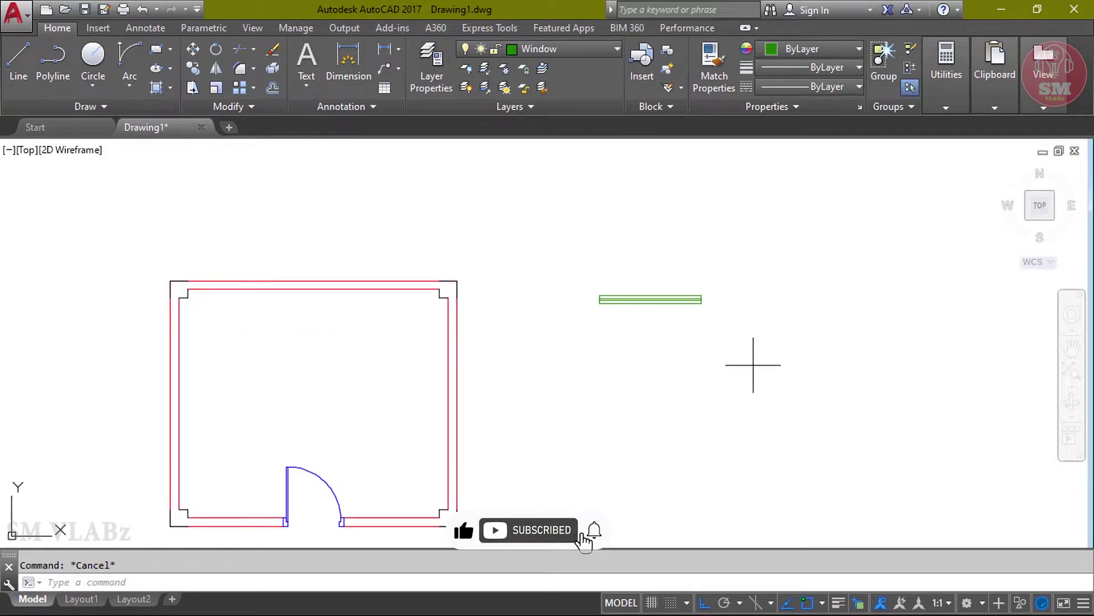
# - Move the green window by its midpoint onto the top wall's midpoint
pyautogui.click(748, 366)
pyautogui.click(572, 243)
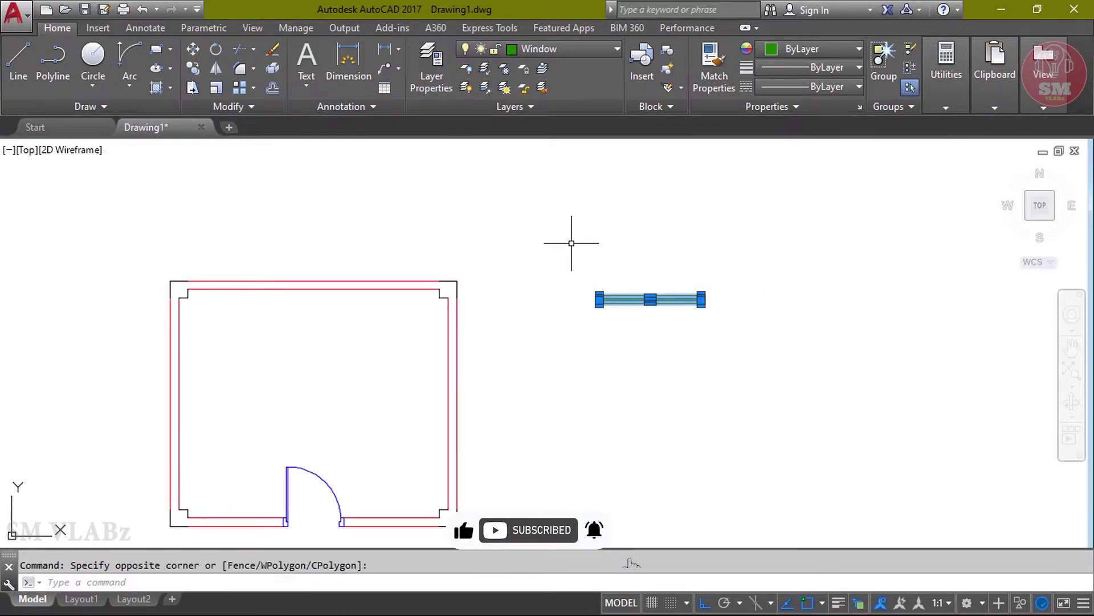
pyautogui.rightClick(619, 228)
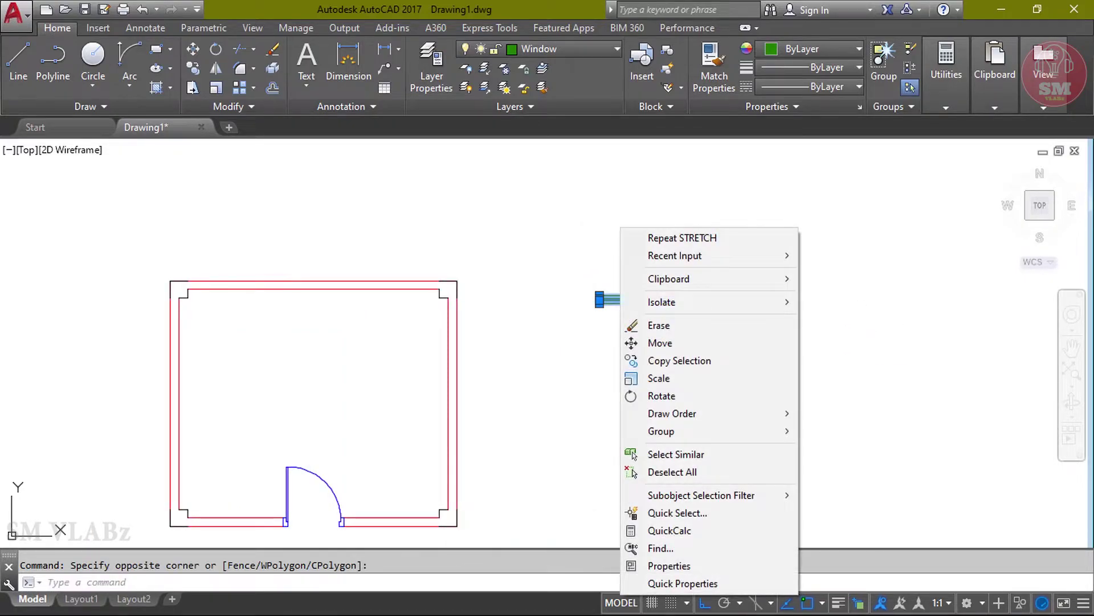
pyautogui.click(661, 342)
pyautogui.scroll(4, 640, 342)
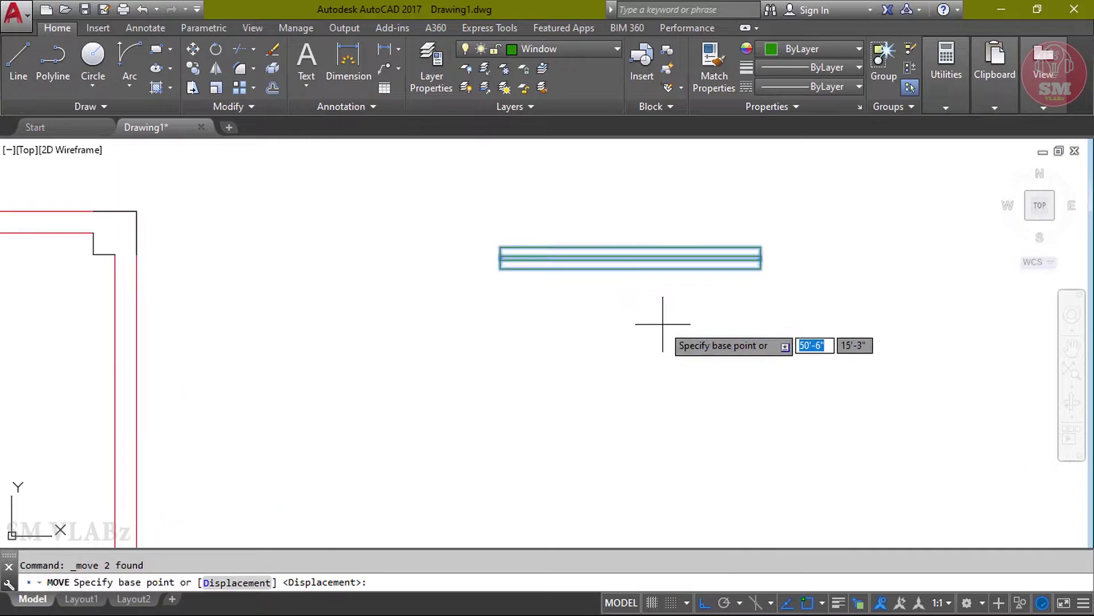
pyautogui.click(629, 247)
pyautogui.scroll(-4, 659, 298)
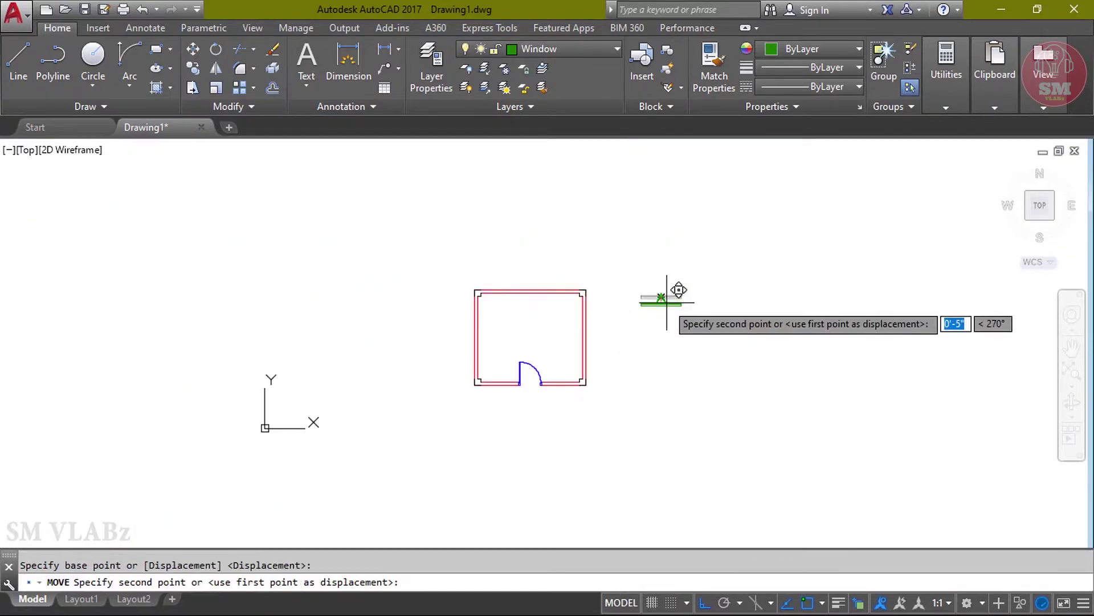
pyautogui.scroll(6, 518, 298)
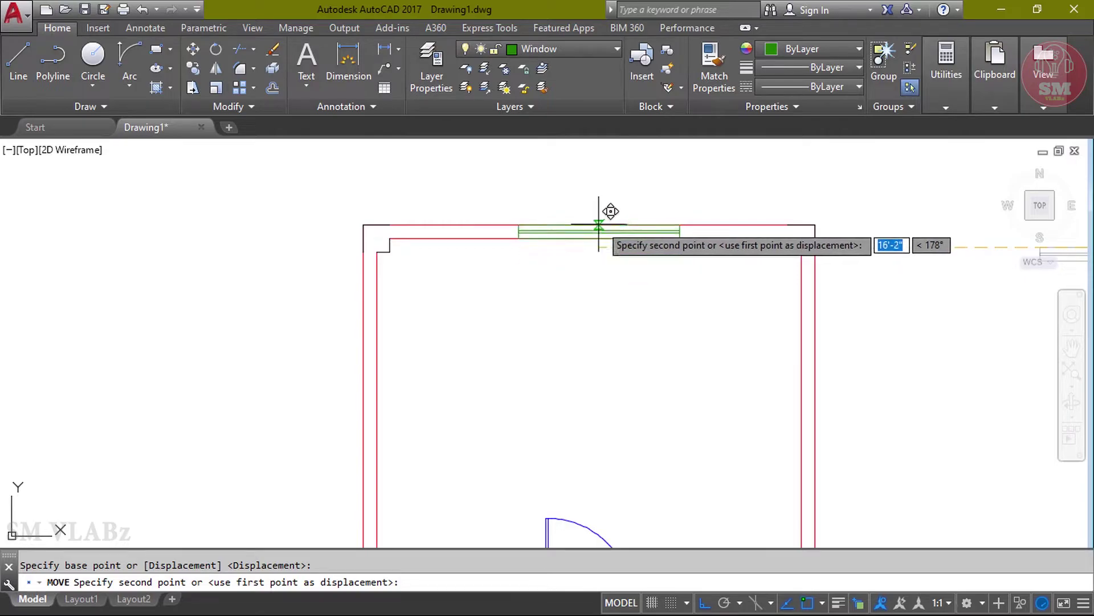
pyautogui.click(589, 226)
pyautogui.scroll(-3, 553, 307)
pyautogui.scroll(2, 564, 307)
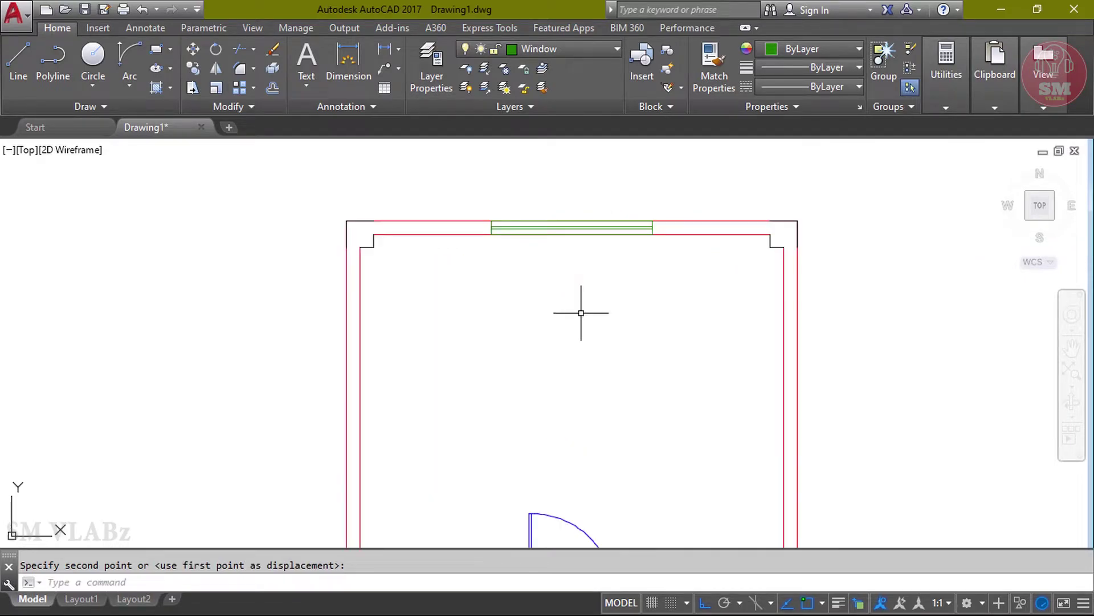
pyautogui.scroll(-2, 445, 240)
pyautogui.click(455, 208)
# - Copy the top-wall window and place the copy inside the room
pyautogui.click(604, 287)
pyautogui.rightClick(748, 260)
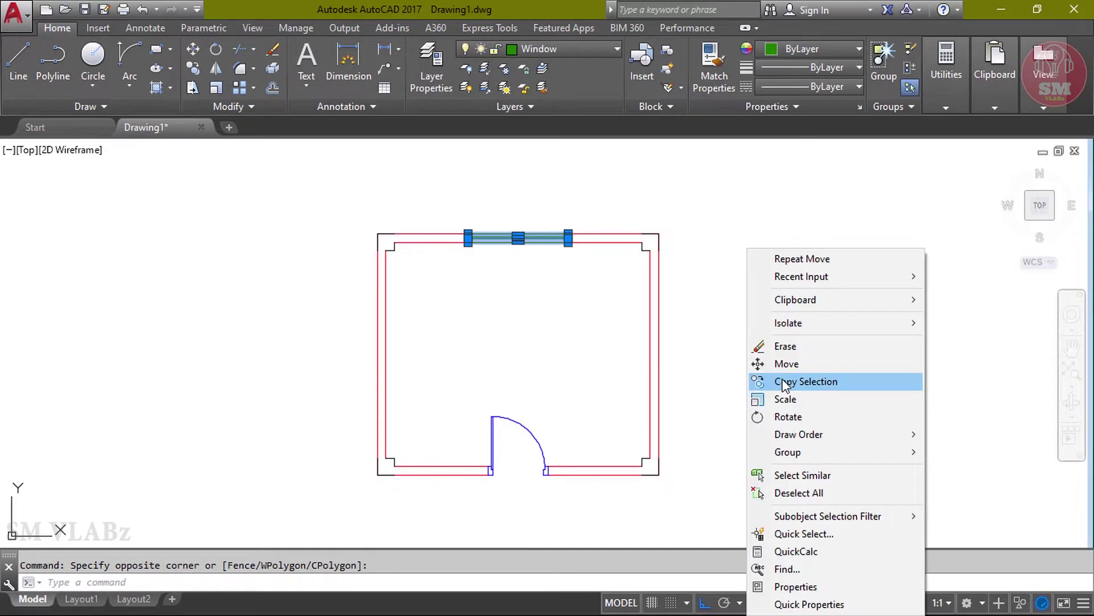
pyautogui.click(784, 384)
pyautogui.click(783, 300)
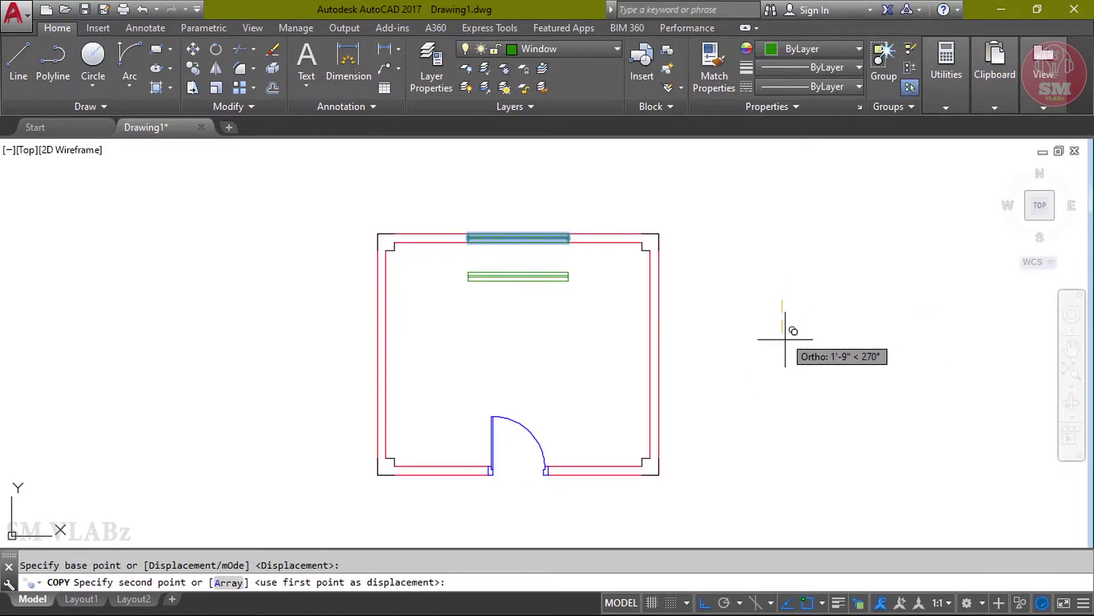
pyautogui.click(784, 402)
pyautogui.press('Escape')
pyautogui.scroll(2, 530, 379)
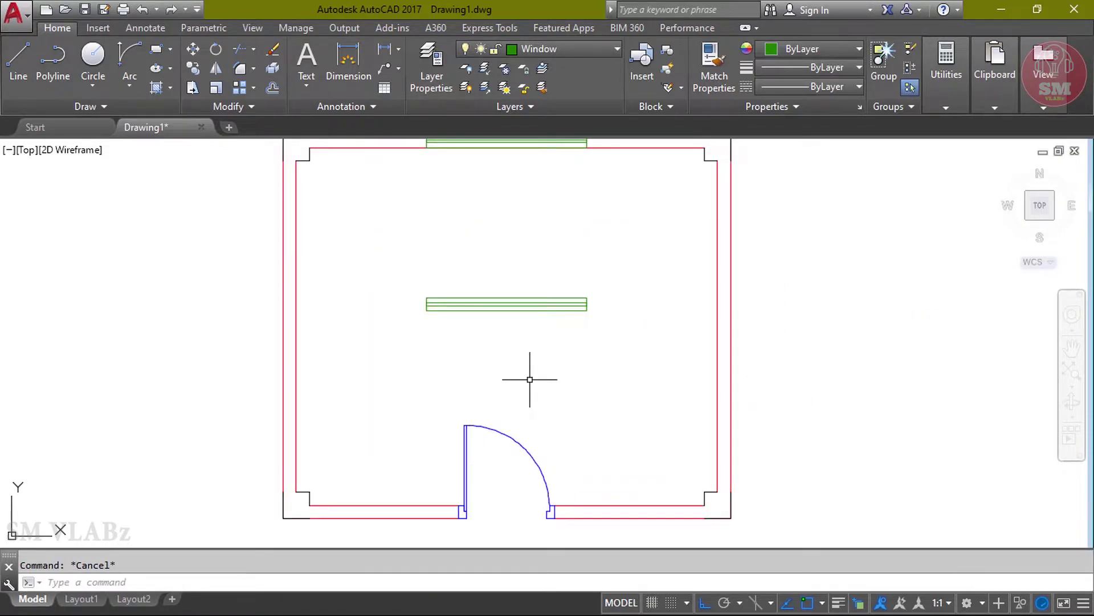
# - Rotate the window copy 90 degrees about its left end so it stands vertical
pyautogui.press('Return')
pyautogui.click(619, 368)
pyautogui.click(408, 267)
pyautogui.press('Return')
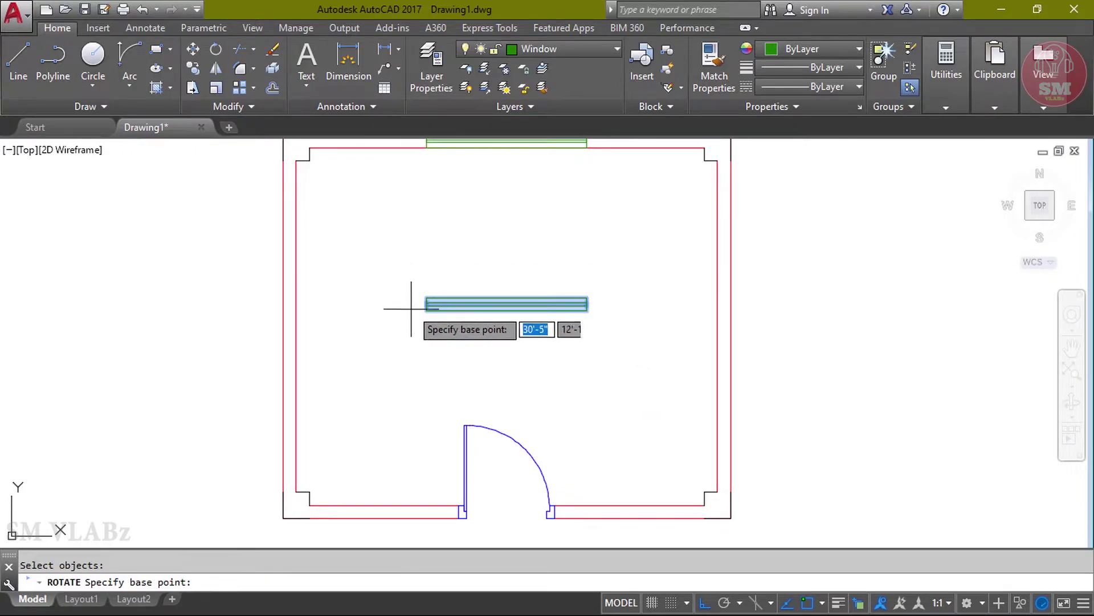
pyautogui.click(428, 308)
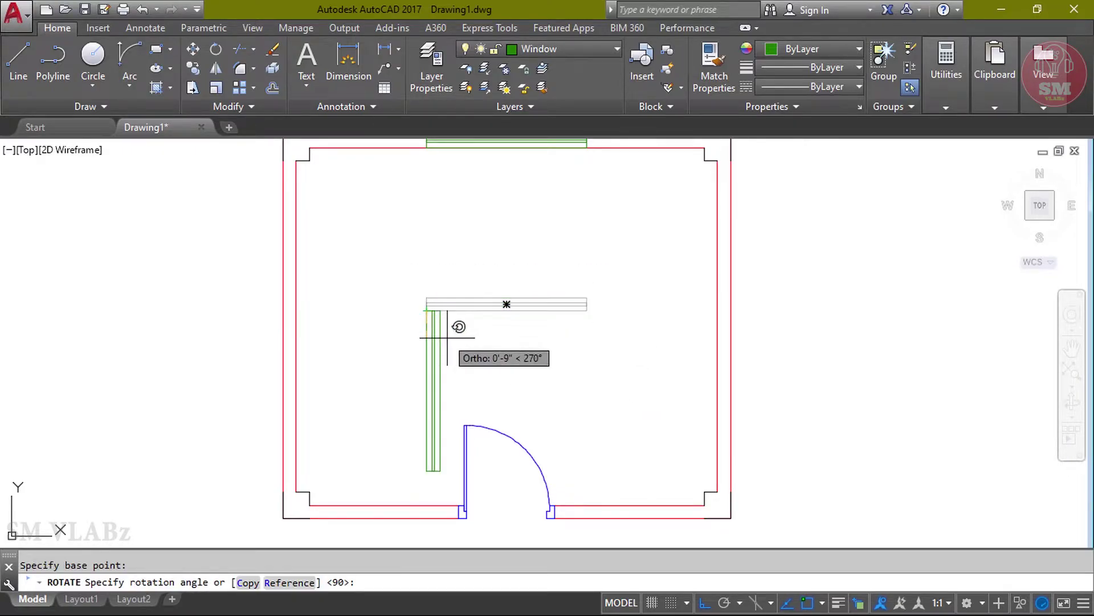
pyautogui.click(463, 230)
pyautogui.press('Escape')
# - Move the vertical window by its midpoint into the room's left wall
pyautogui.click(582, 379)
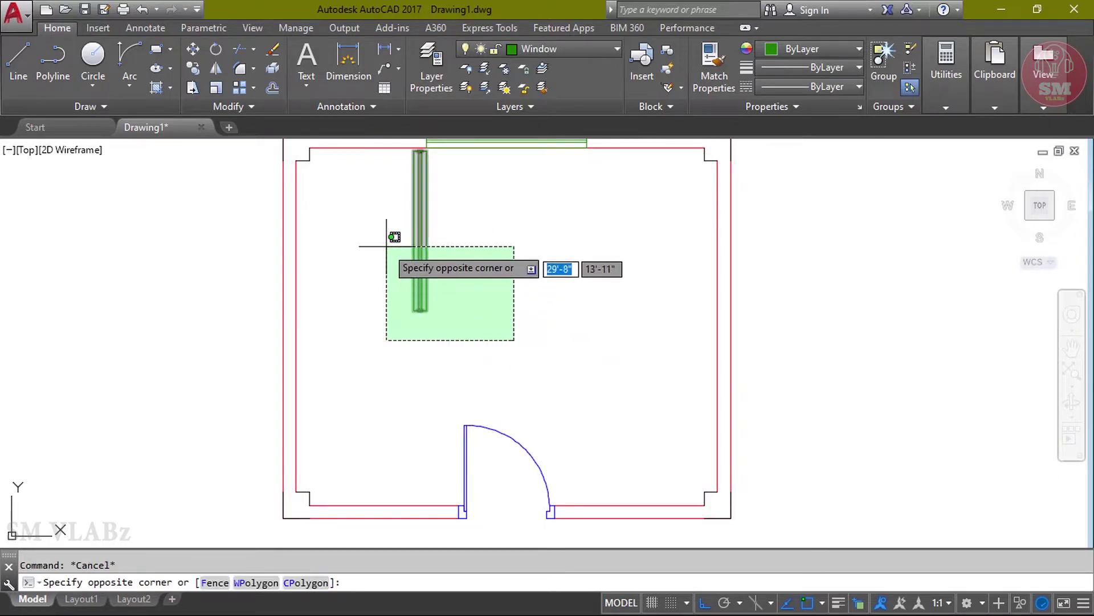
pyautogui.click(384, 242)
pyautogui.rightClick(492, 223)
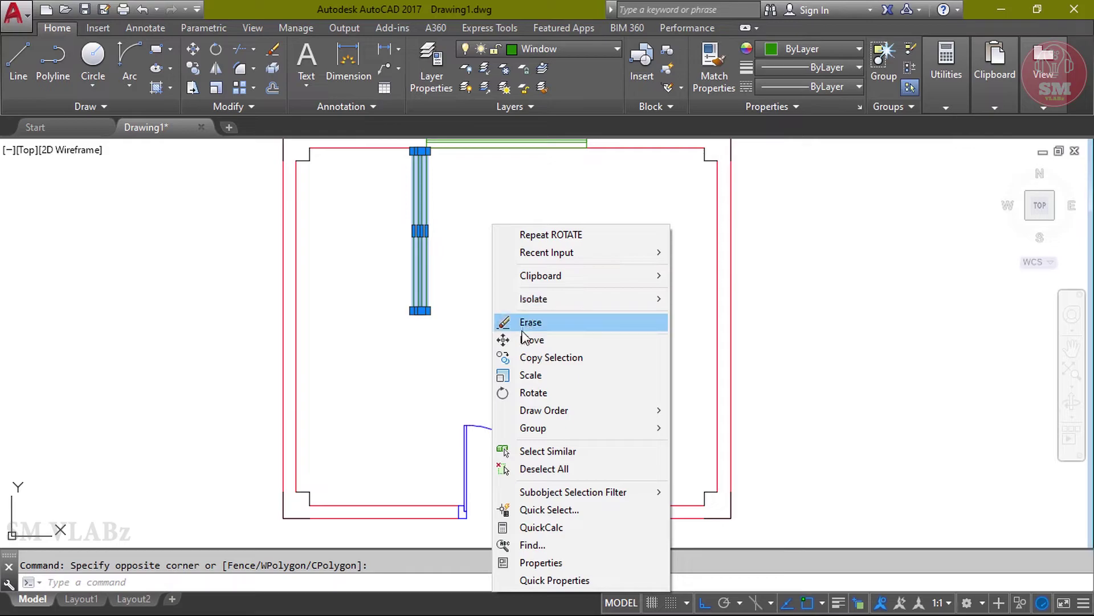
pyautogui.click(502, 335)
pyautogui.click(420, 230)
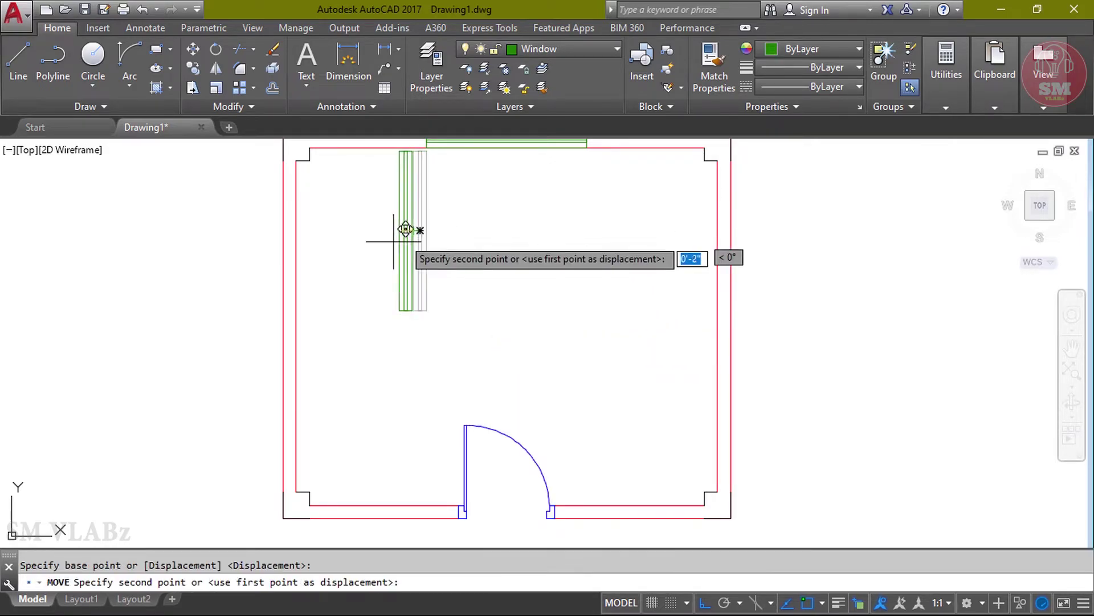
pyautogui.click(289, 306)
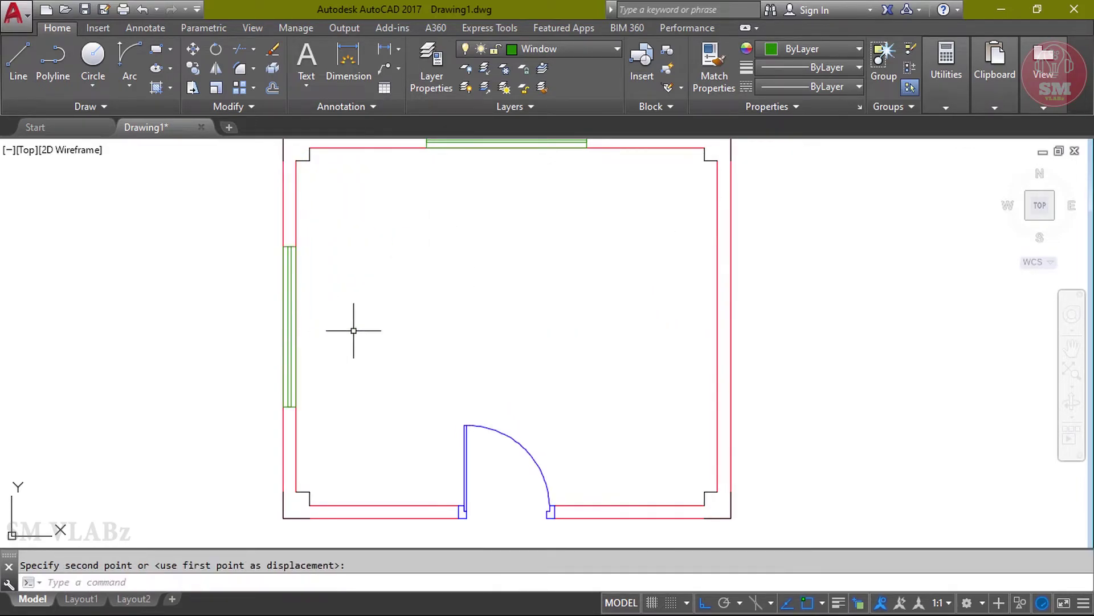
pyautogui.press('Escape')
pyautogui.scroll(-1, 456, 336)
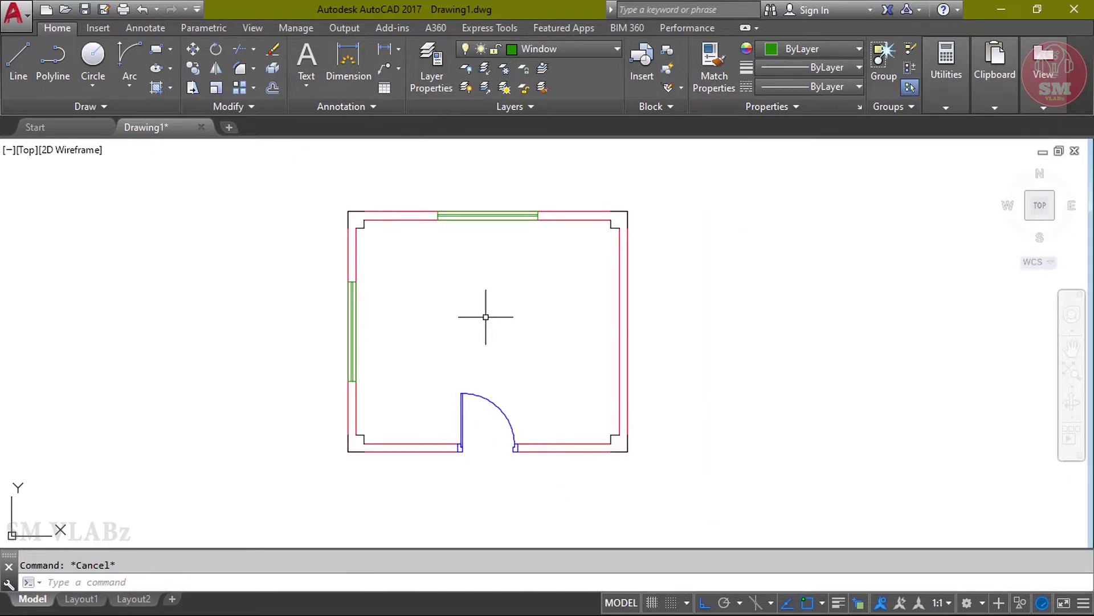
# - Mirror the left-wall window about a vertical line through the top window's midpoint, keeping the original
pyautogui.press('Return')
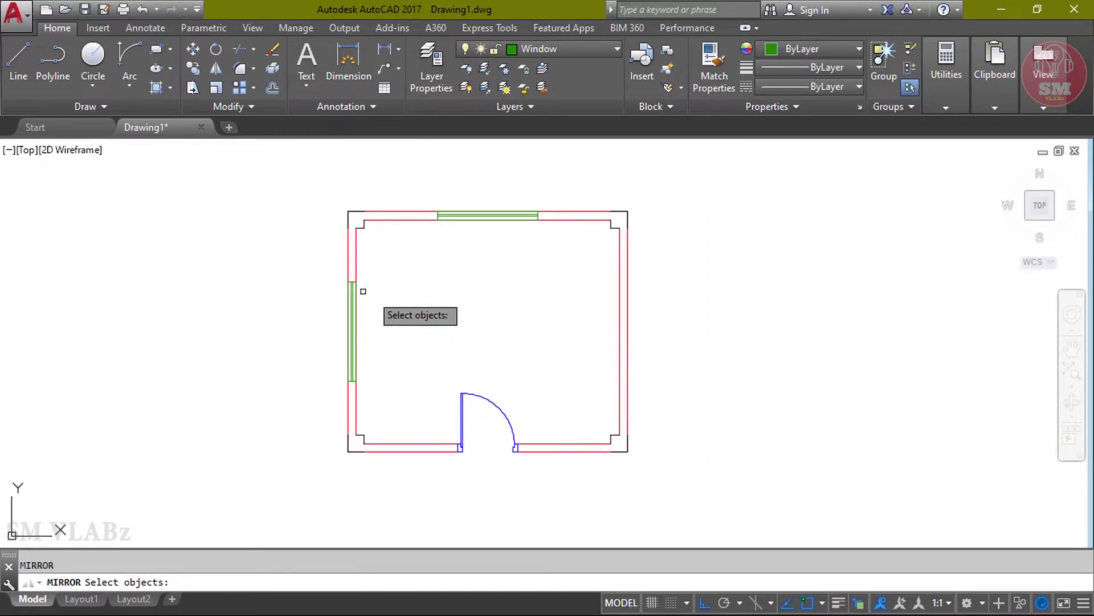
pyautogui.click(330, 273)
pyautogui.click(404, 384)
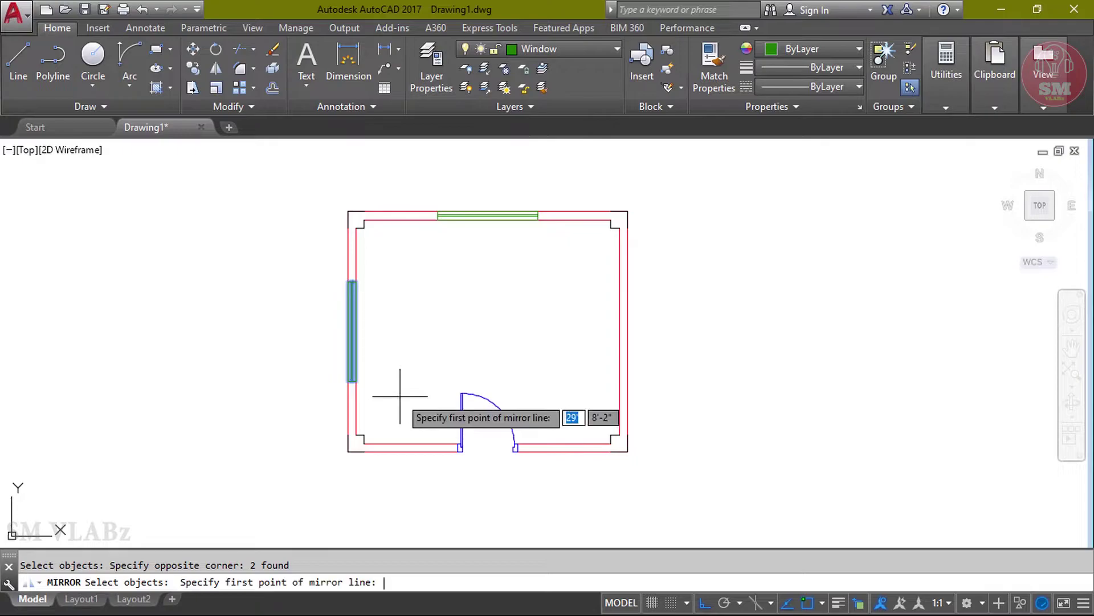
pyautogui.click(488, 215)
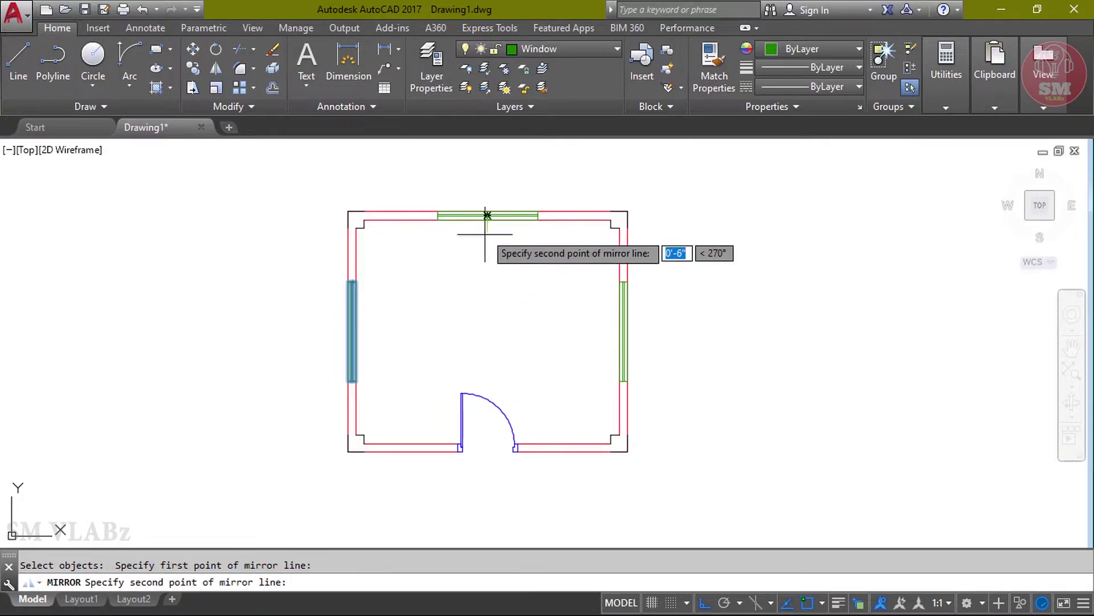
pyautogui.click(486, 491)
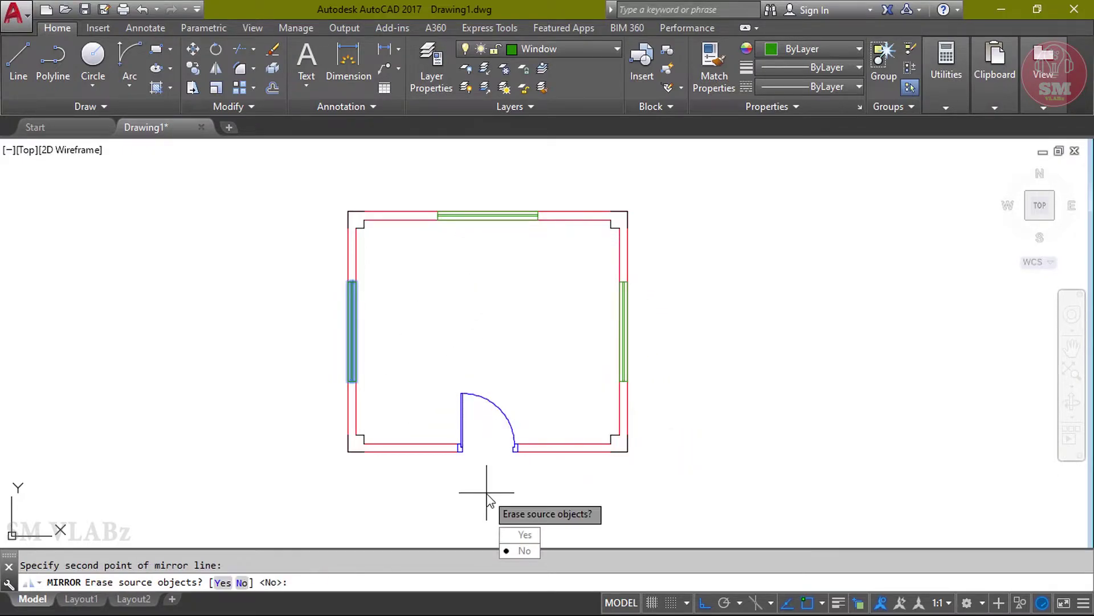
pyautogui.press('Return')
pyautogui.middleClick(684, 370)
pyautogui.middleClick(684, 371)
pyautogui.moveTo(674, 341); pyautogui.dragTo(576, 336, button='middle')
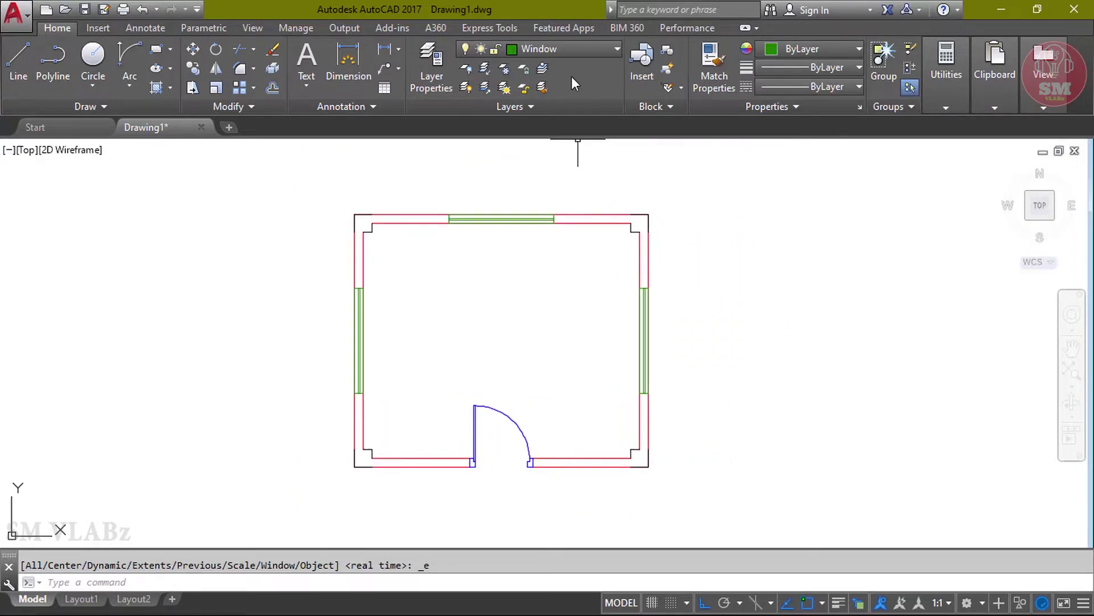
# - Make Text the current layer
pyautogui.click(566, 55)
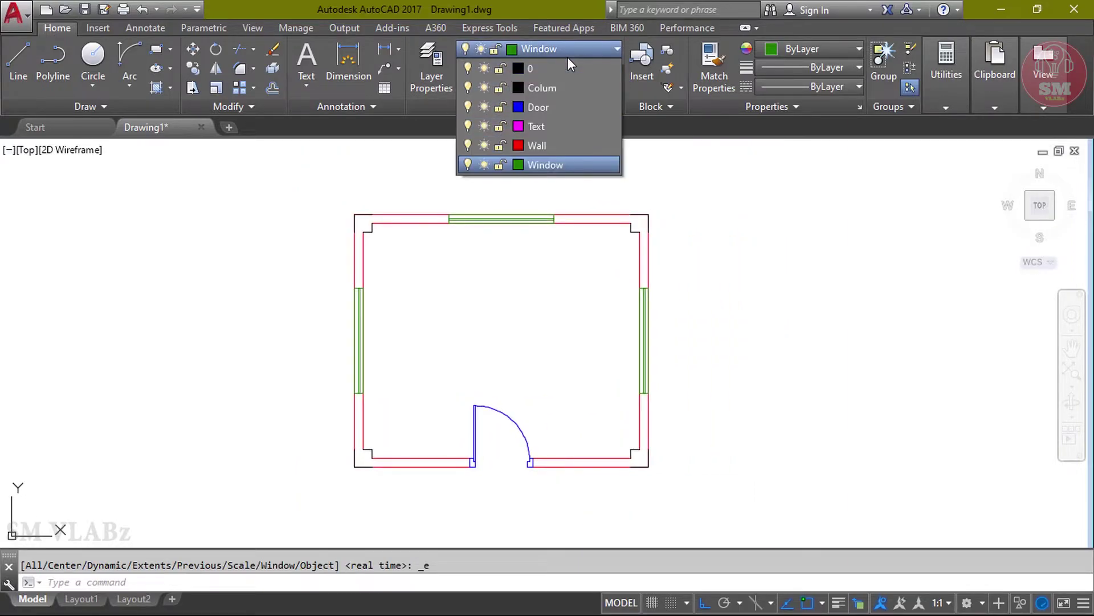
pyautogui.click(562, 129)
pyautogui.press('Escape')
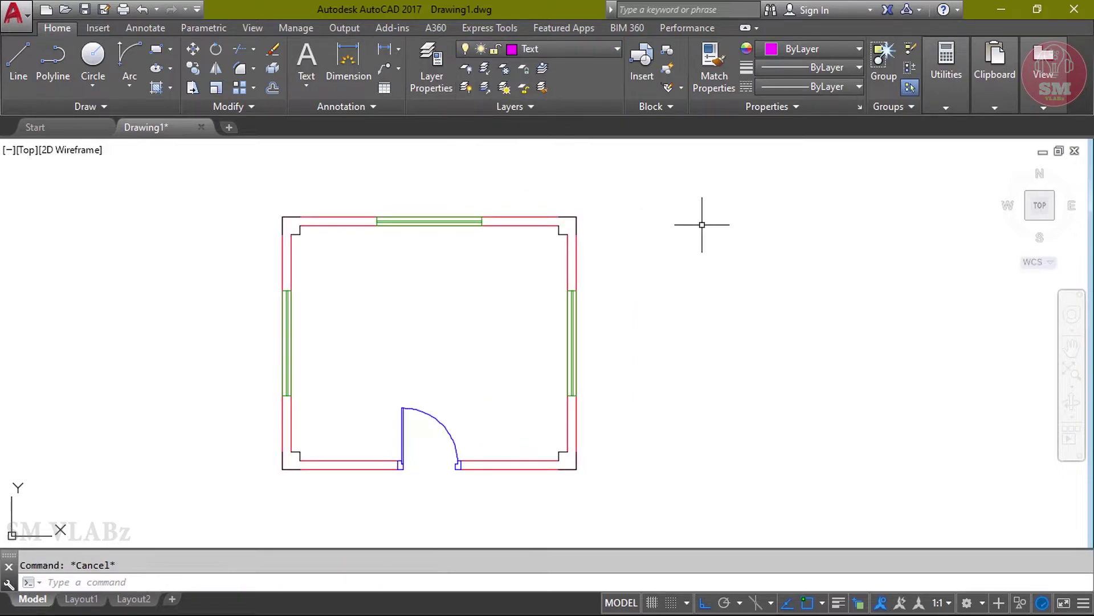
# - Write the multiline label 'BED ROOM 12' X 12'' in a text box inside the room
pyautogui.write('t')
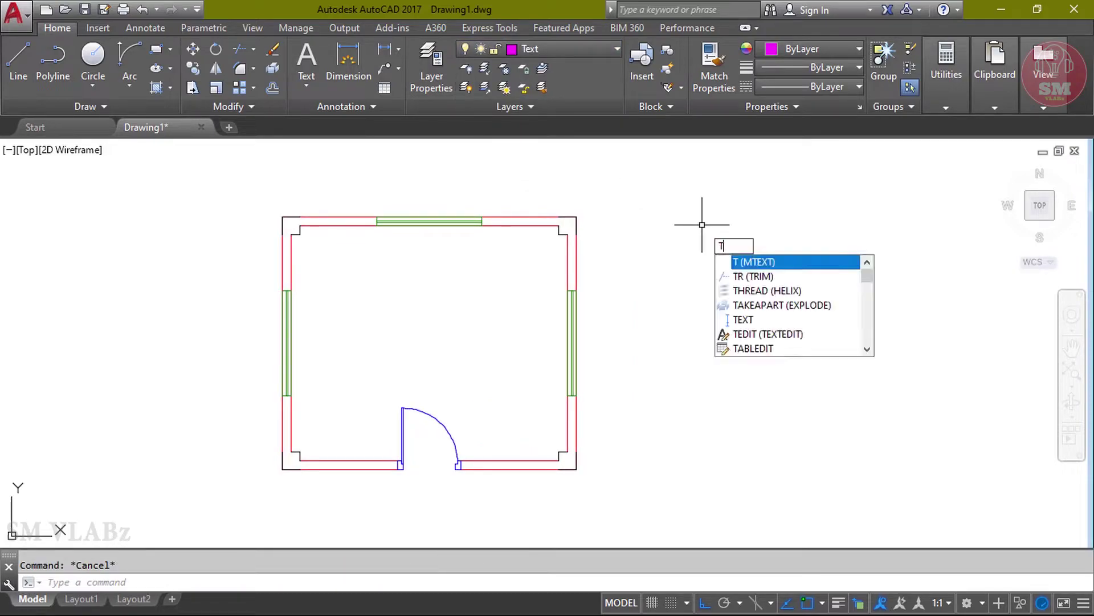
pyautogui.press('Return')
pyautogui.click(391, 290)
pyautogui.click(512, 330)
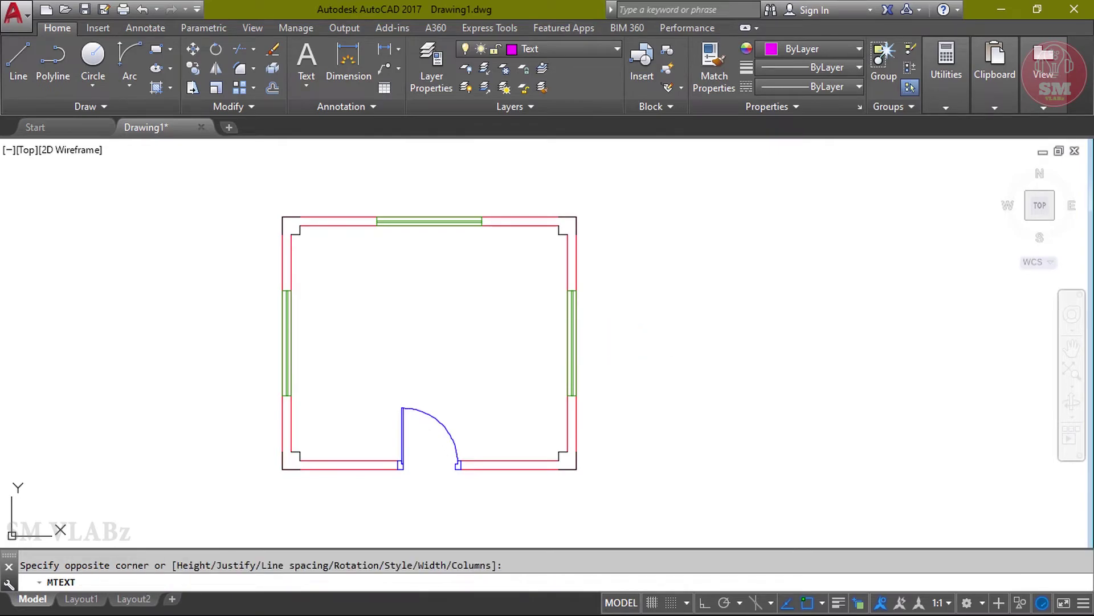
pyautogui.write('BED ROOM')
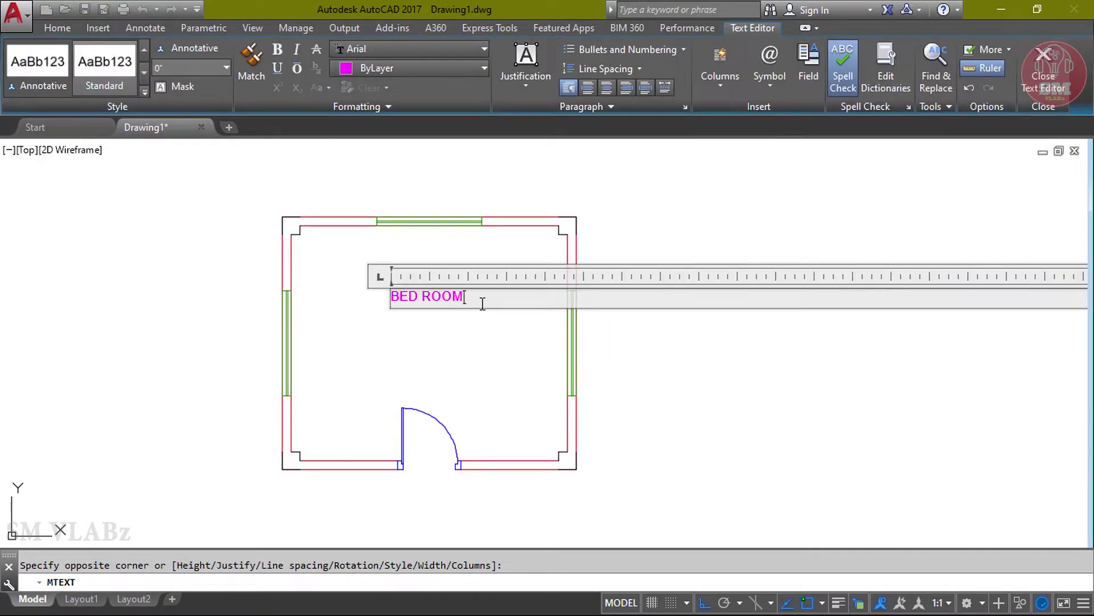
pyautogui.write(" 12' X 12")
pyautogui.press('Escape')
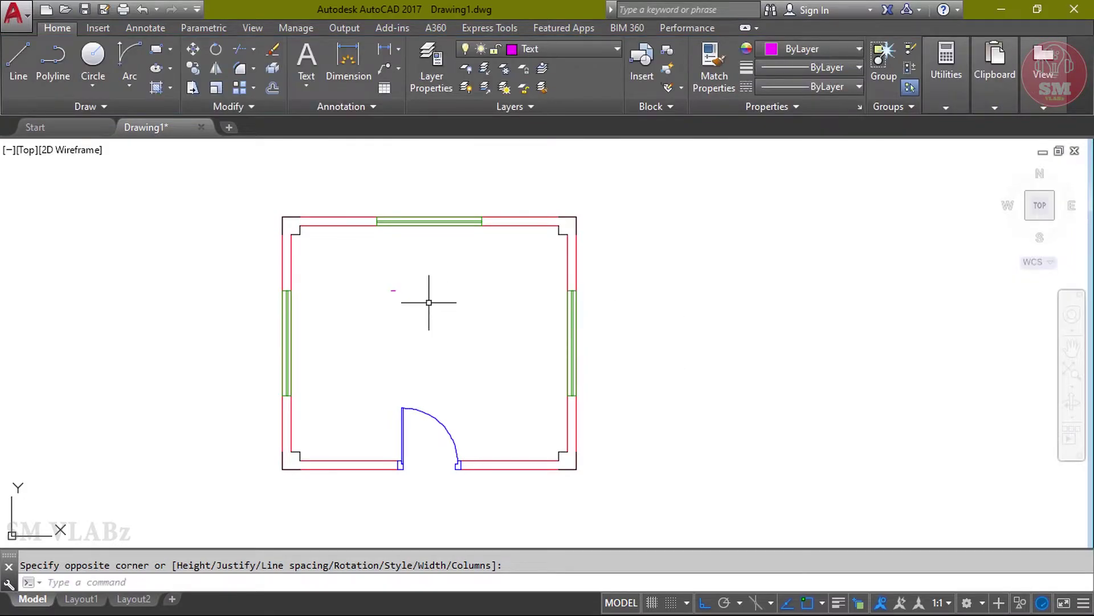
# - Change the BED ROOM label's text height to 5
pyautogui.doubleClick(393, 292)
pyautogui.moveTo(527, 294); pyautogui.dragTo(359, 303)
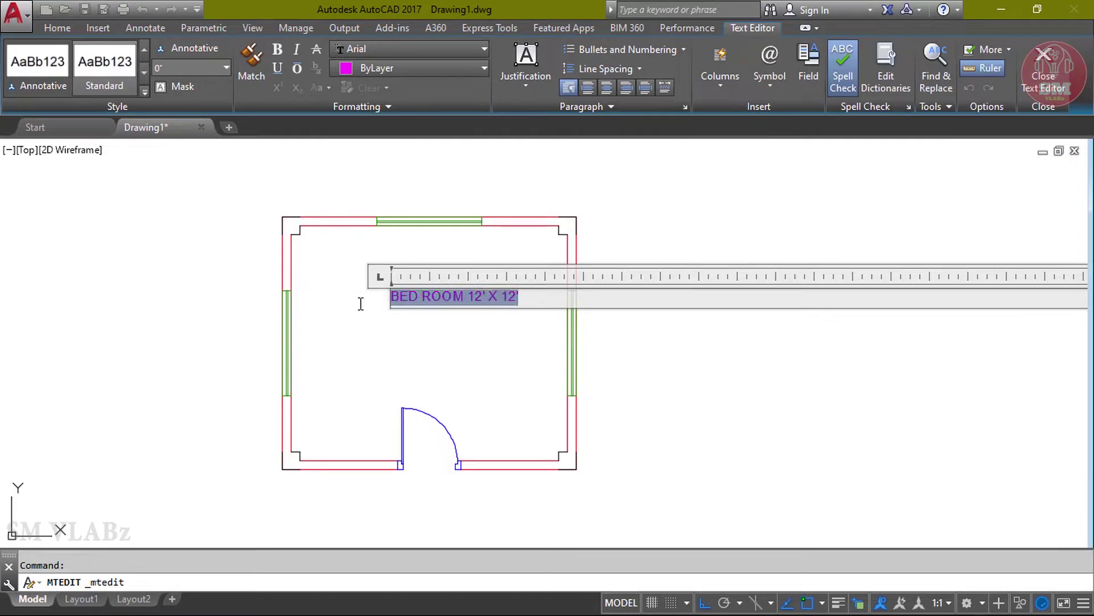
pyautogui.click(184, 66)
pyautogui.write('5')
pyautogui.press('Return')
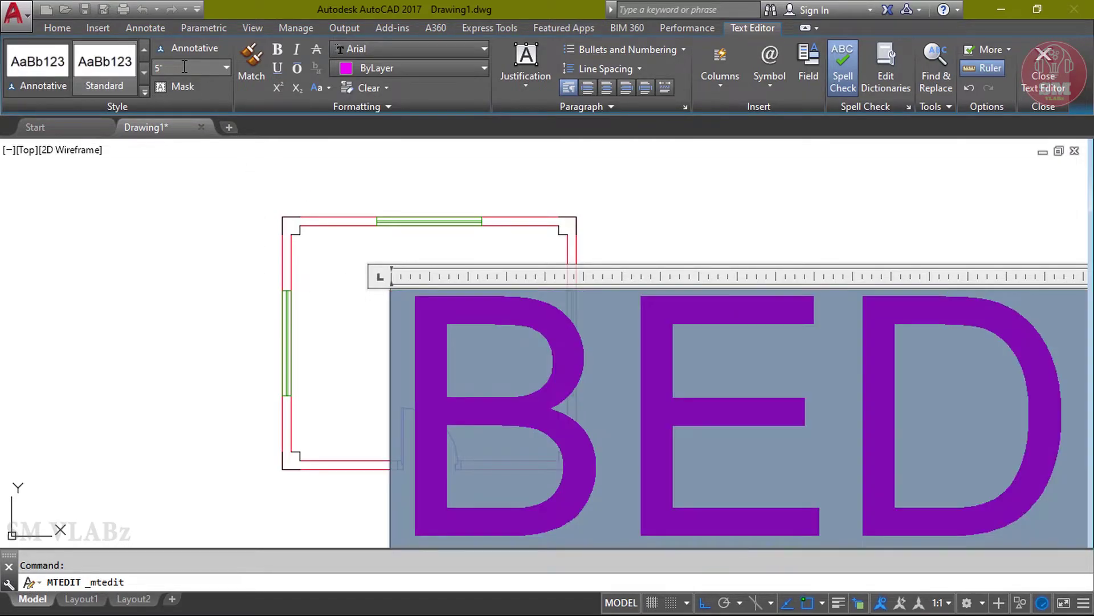
pyautogui.click(1040, 86)
# - Move the BED ROOM label left and down so it sits centred in the room
pyautogui.click(473, 292)
pyautogui.rightClick(679, 260)
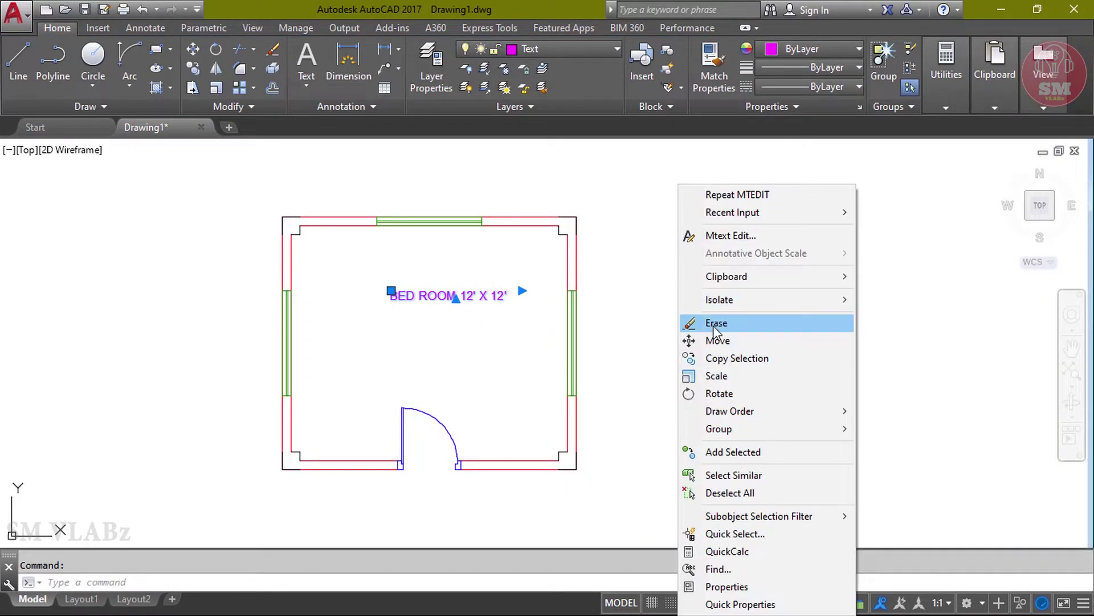
pyautogui.click(727, 340)
pyautogui.click(731, 293)
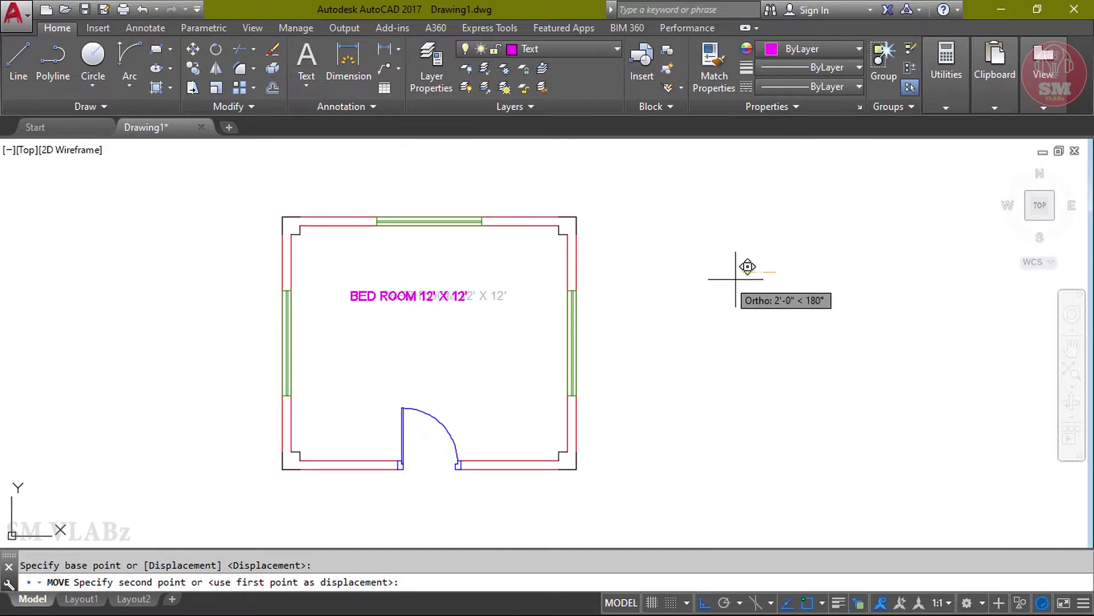
pyautogui.click(784, 261)
pyautogui.click(605, 260)
pyautogui.click(412, 335)
pyautogui.rightClick(719, 262)
pyautogui.click(767, 339)
pyautogui.click(728, 273)
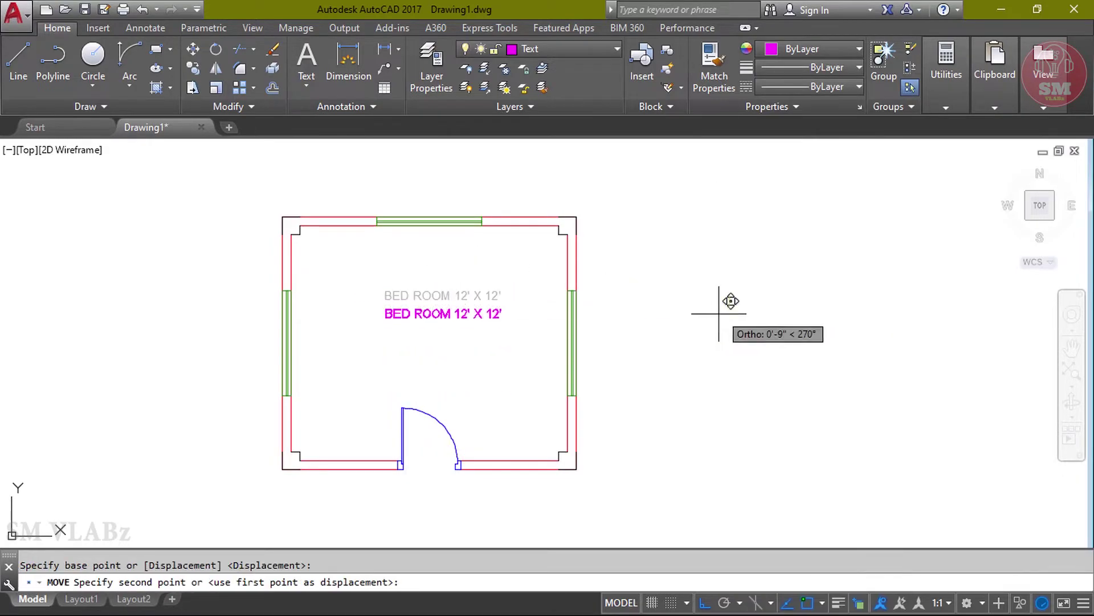
pyautogui.click(728, 300)
pyautogui.middleClick(562, 295)
pyautogui.middleClick(562, 295)
pyautogui.scroll(-3, 558, 308)
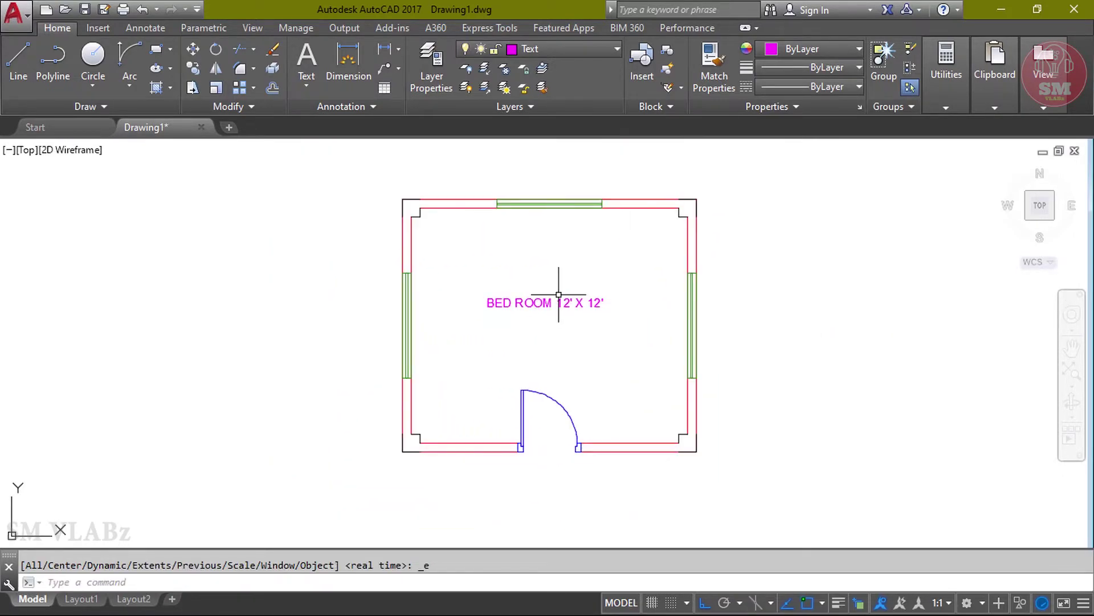
pyautogui.scroll(1, 548, 234)
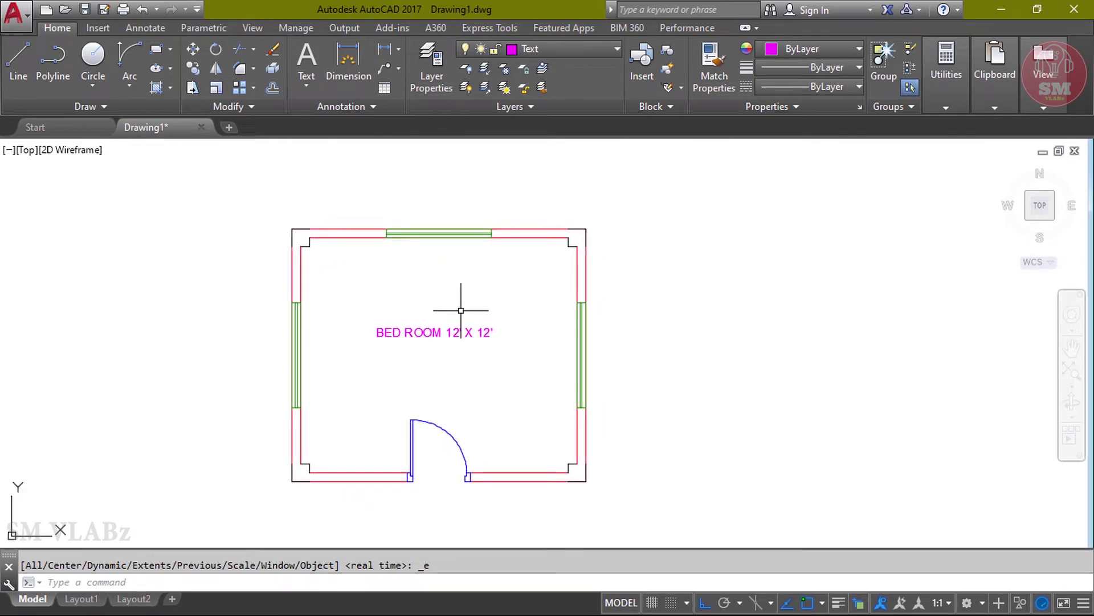
# - Turn off the Window and Wall layers by picking a window and a wall
pyautogui.moveTo(461, 310); pyautogui.dragTo(467, 290, button='middle')
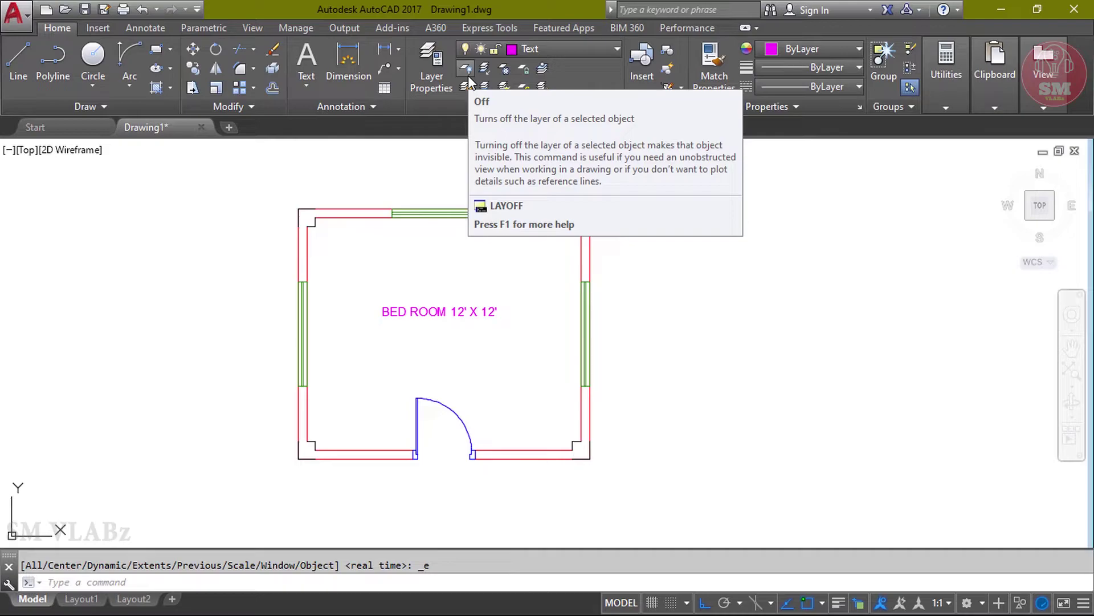
pyautogui.scroll(1, 508, 269)
pyautogui.scroll(-1, 525, 293)
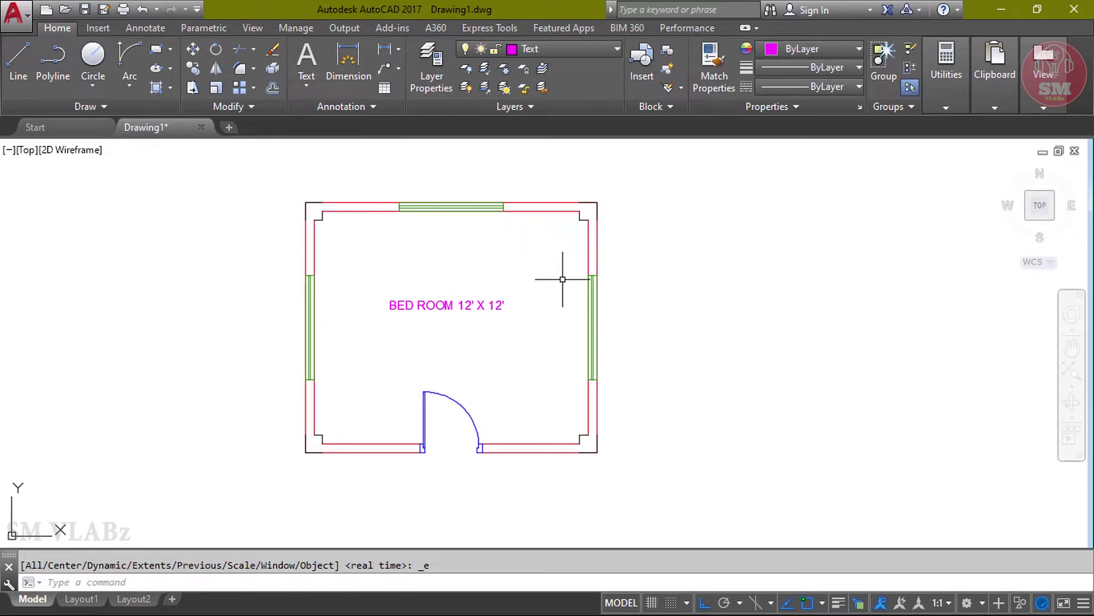
pyautogui.moveTo(523, 251); pyautogui.dragTo(504, 234, button='middle')
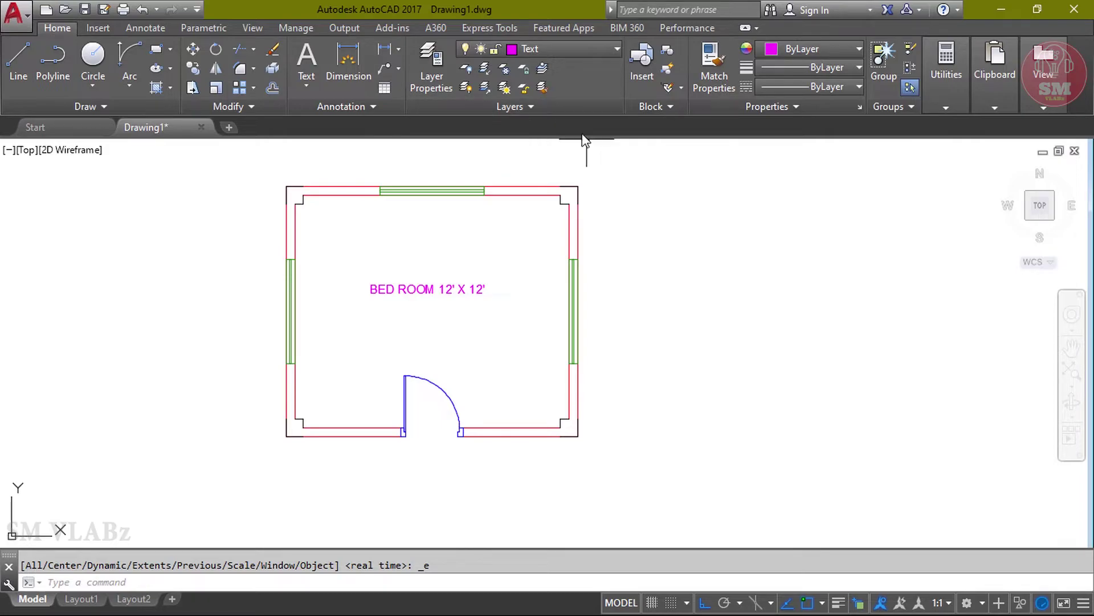
pyautogui.click(467, 71)
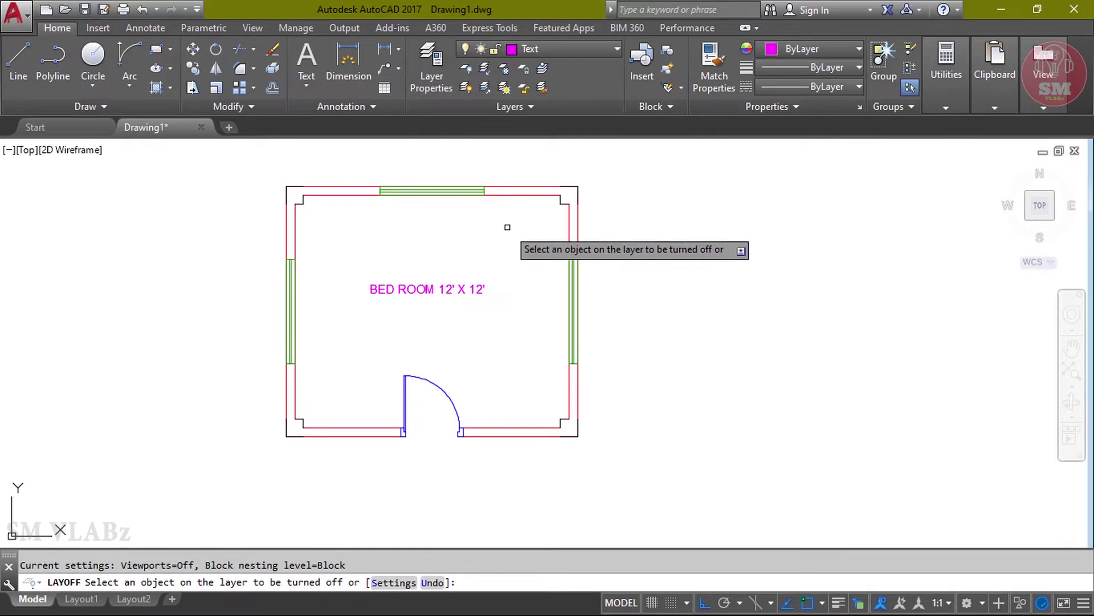
pyautogui.click(406, 192)
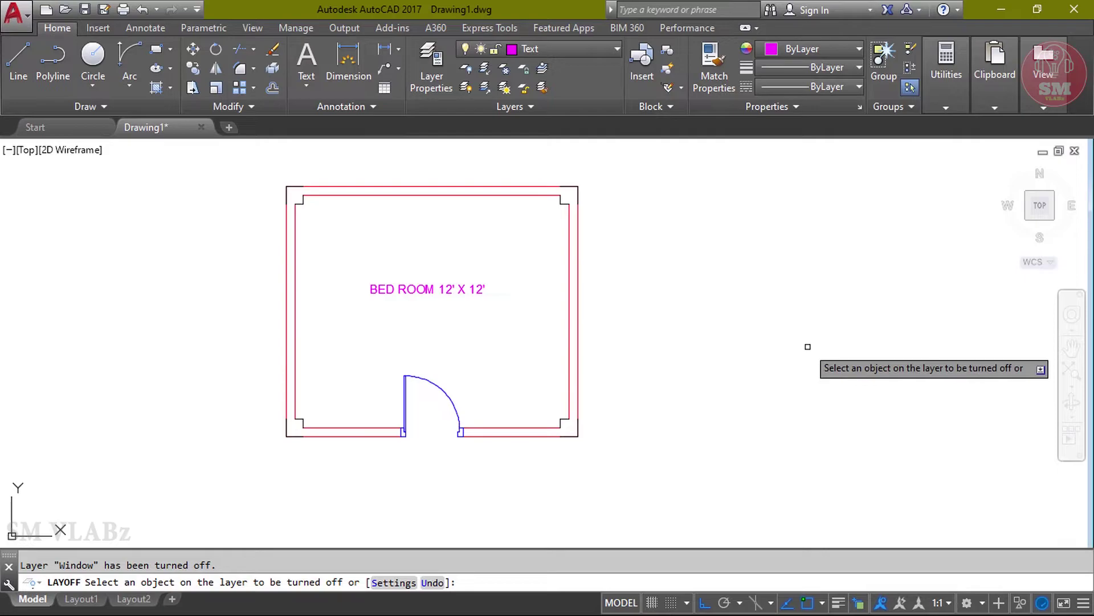
pyautogui.click(578, 276)
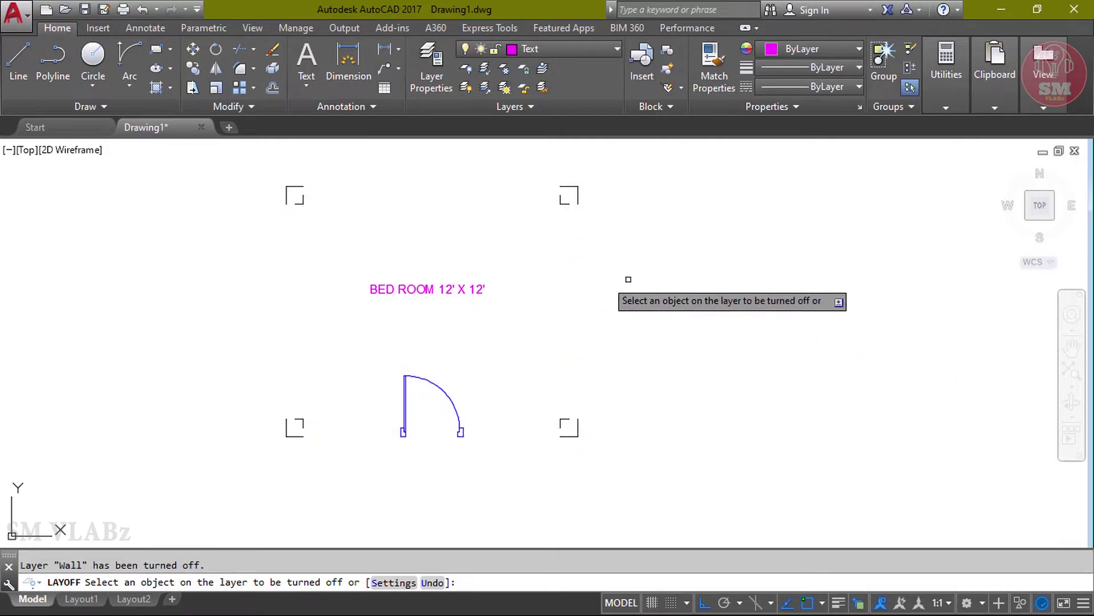
pyautogui.press('Return')
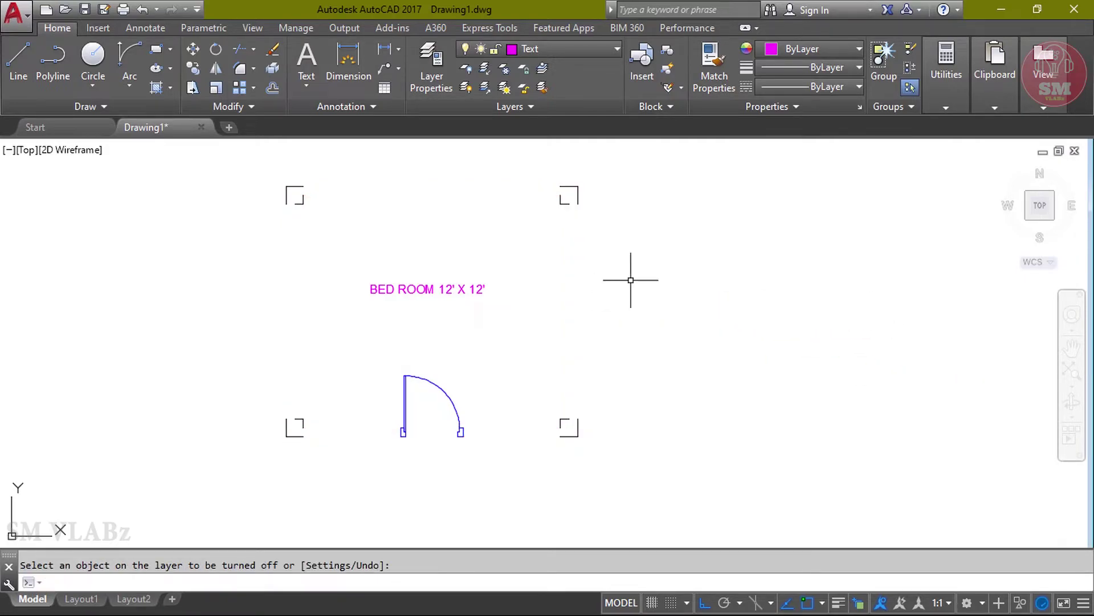
# - Turn all layers on, isolate the Wall layer by picking the top wall, then unisolate
pyautogui.click(466, 87)
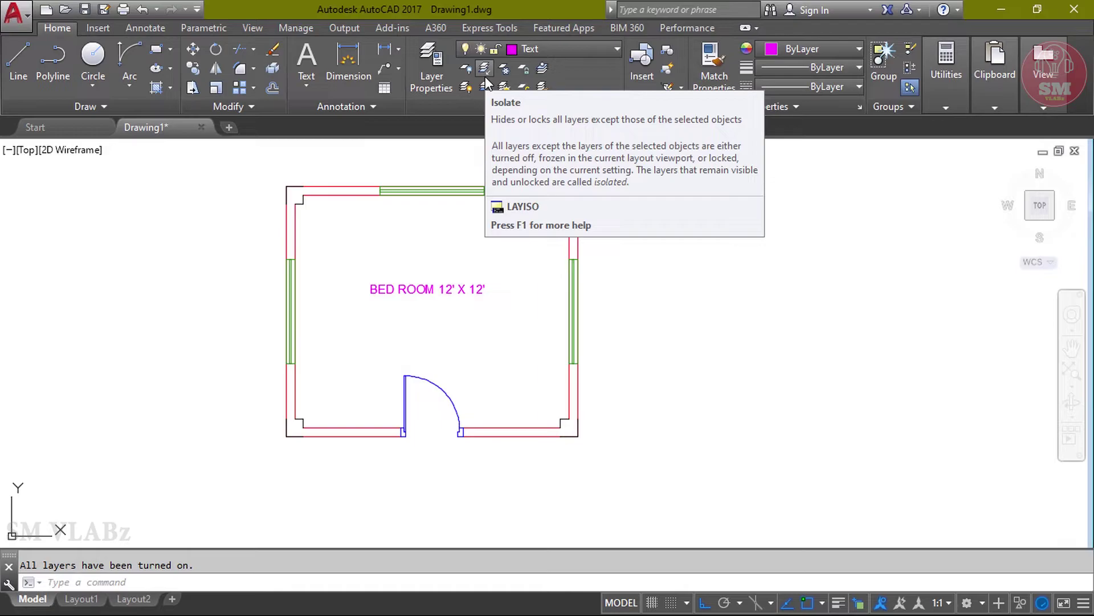
pyautogui.click(485, 77)
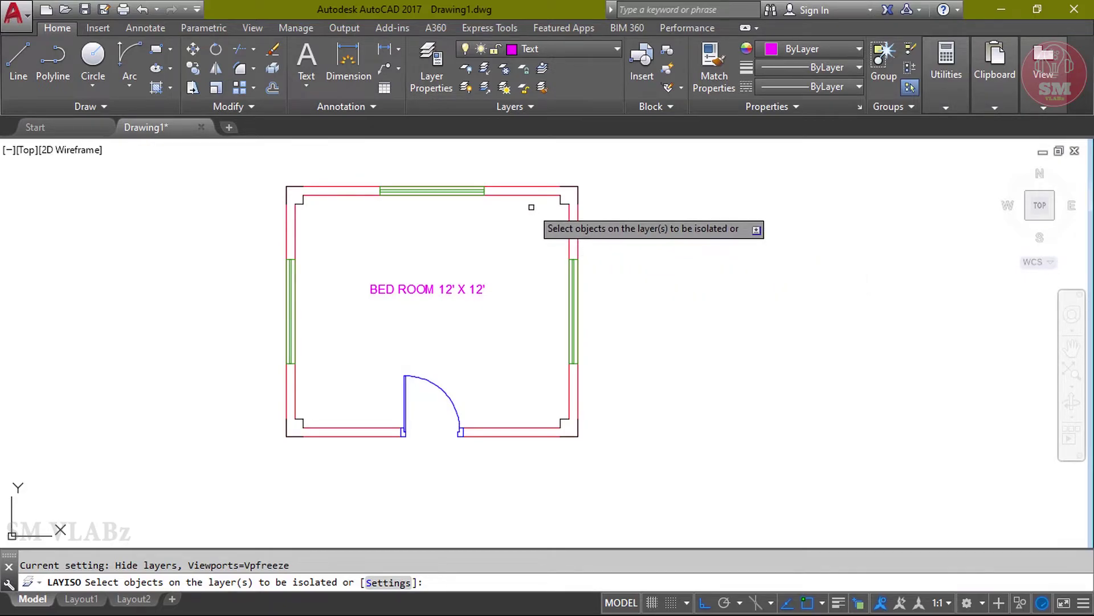
pyautogui.click(531, 197)
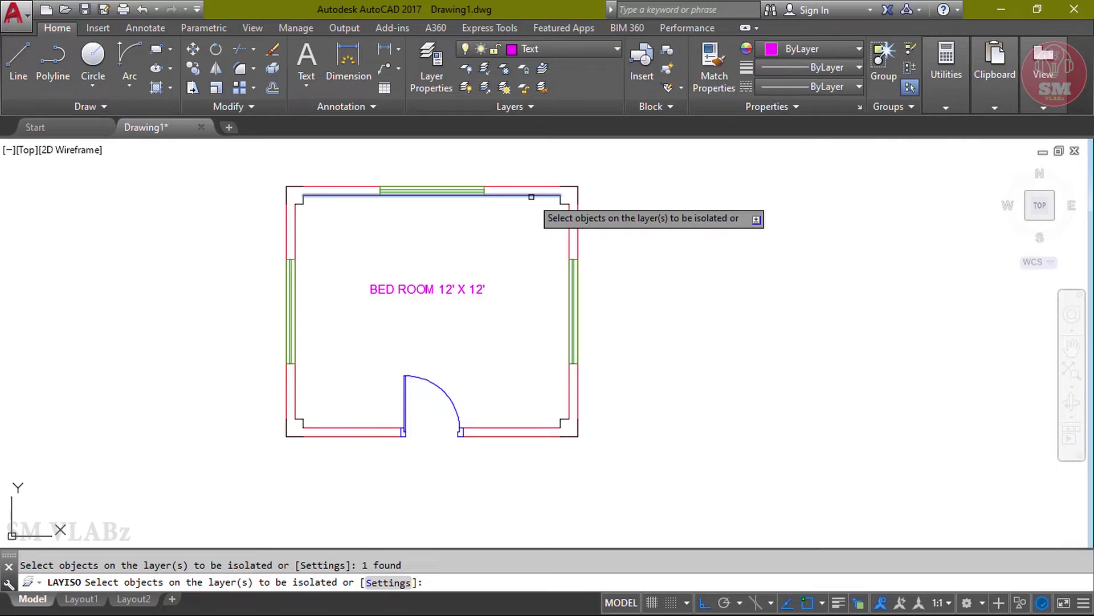
pyautogui.press('Return')
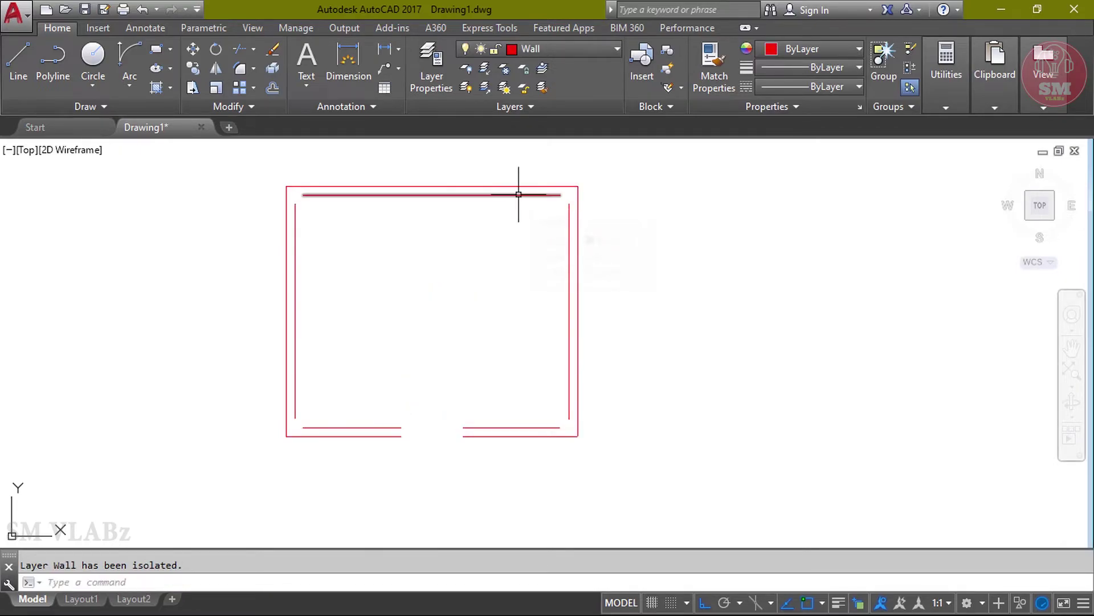
pyautogui.click(485, 87)
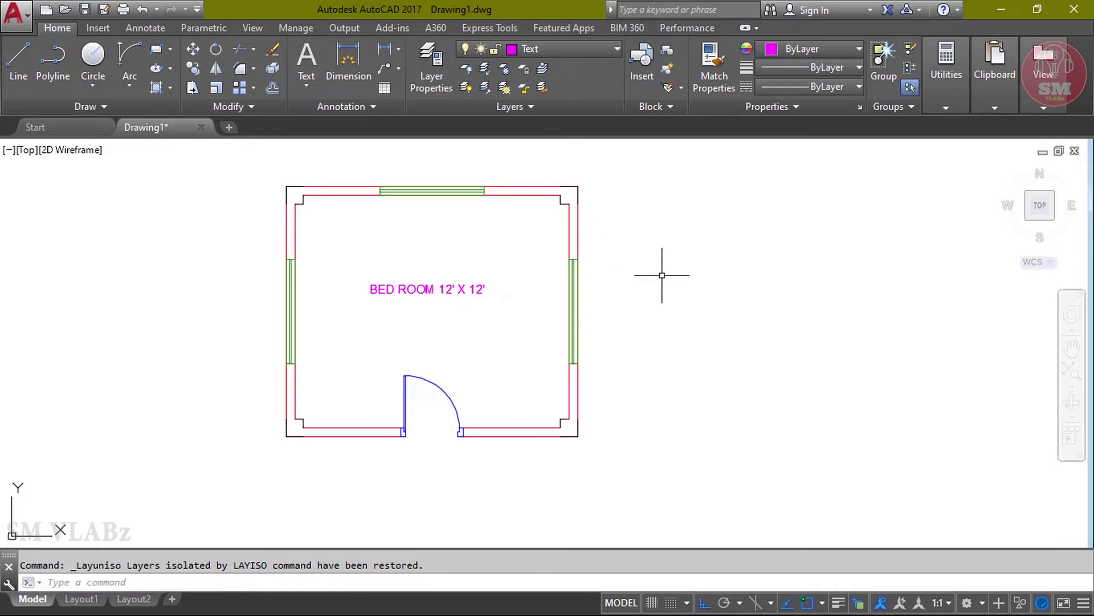
pyautogui.moveTo(661, 275); pyautogui.dragTo(657, 286, button='middle')
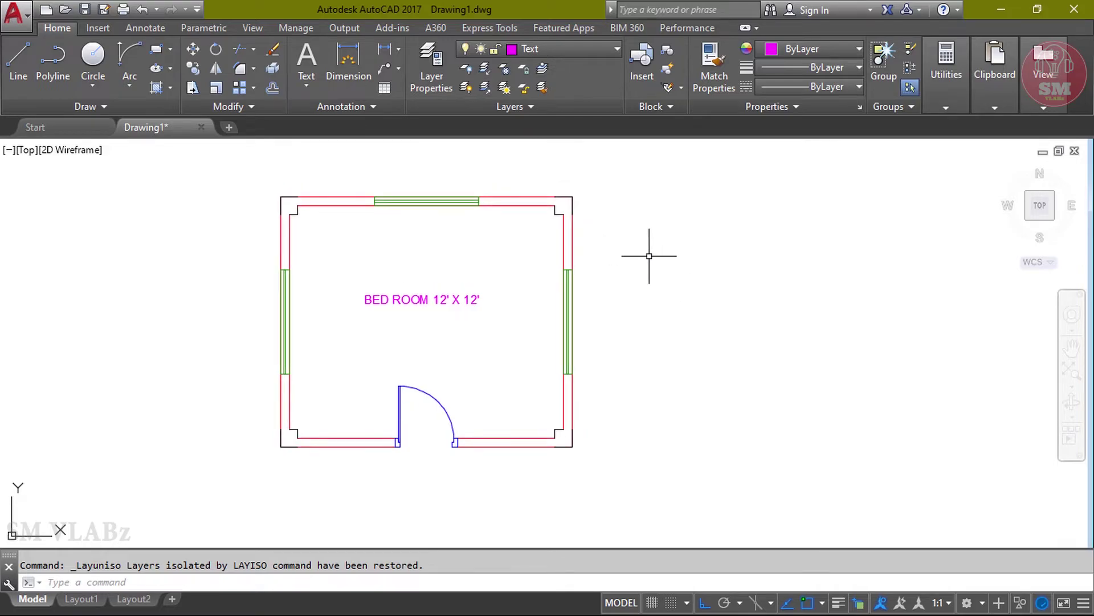
# - Freeze the Wall and Window layers by picking a wall and a window
pyautogui.click(503, 83)
pyautogui.click(506, 204)
pyautogui.click(407, 202)
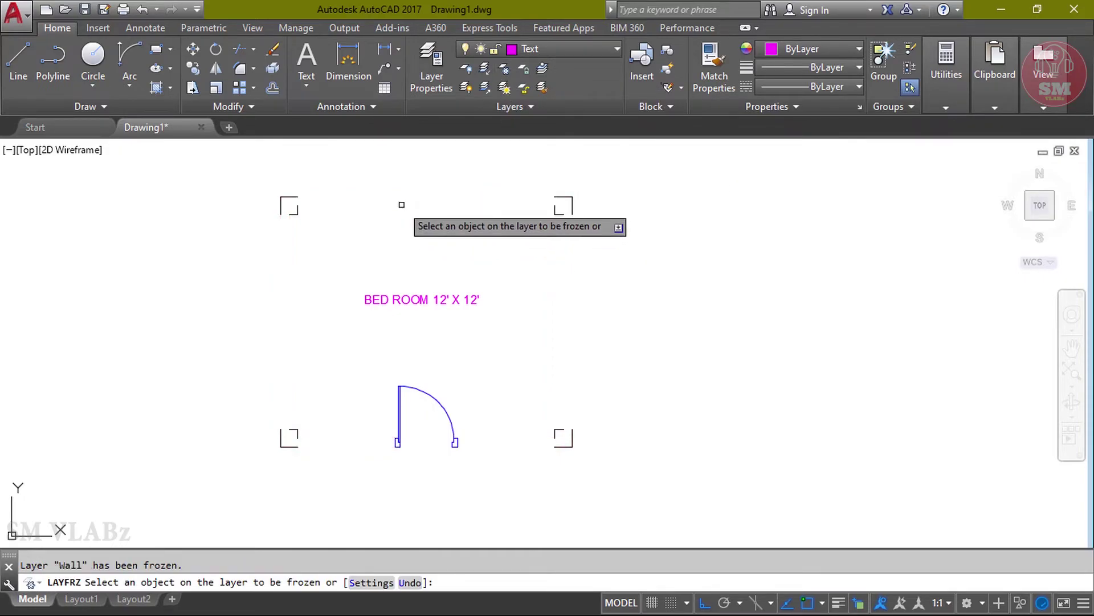
pyautogui.press('Return')
# - Thaw all layers so the walls and windows reappear
pyautogui.scroll(2, 289, 195)
pyautogui.scroll(2, 289, 195)
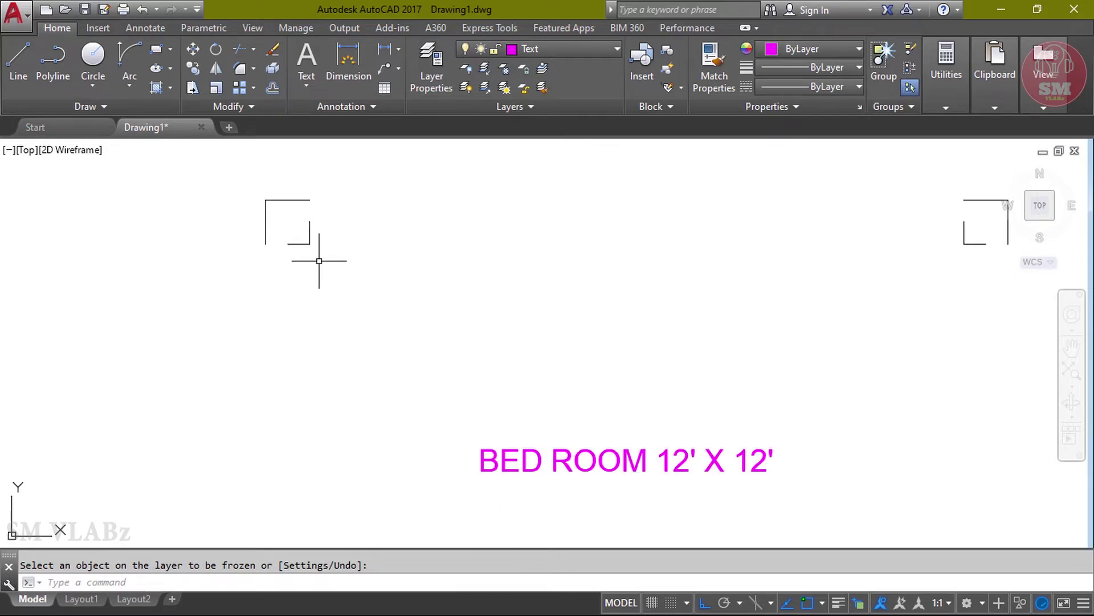
pyautogui.scroll(-2, 371, 297)
pyautogui.scroll(-2, 371, 297)
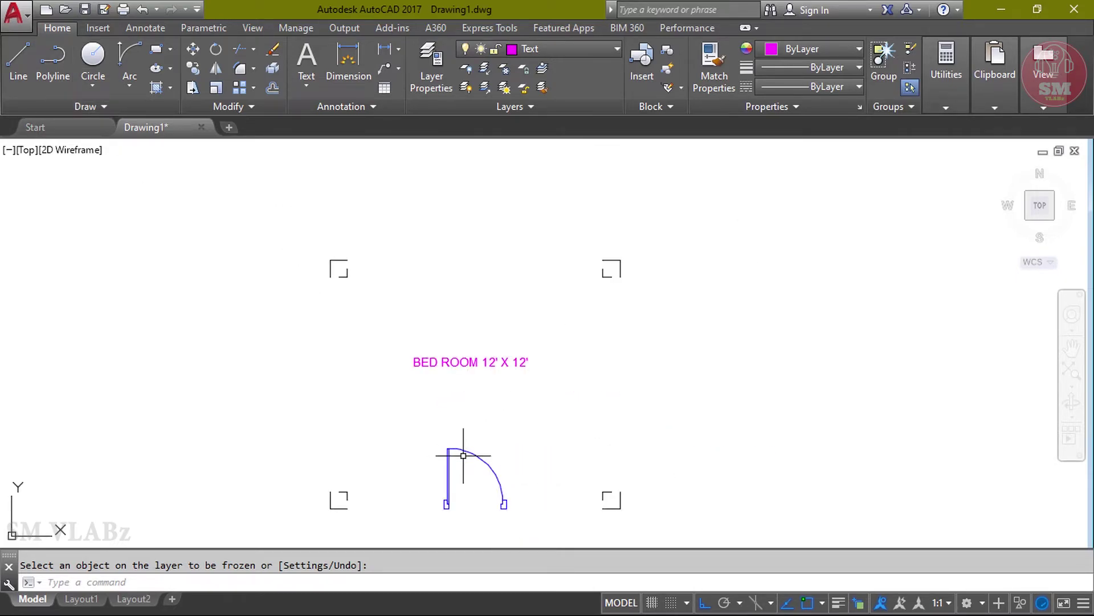
pyautogui.click(504, 88)
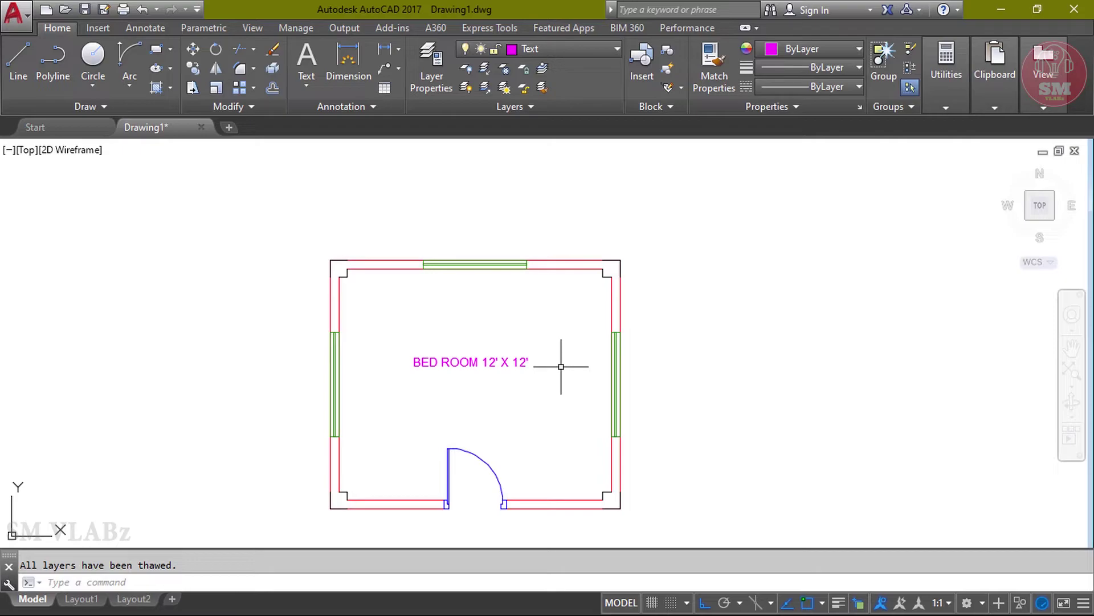
# - Lock the Window layer, fail to delete the top window, then unlock the layer
pyautogui.click(524, 73)
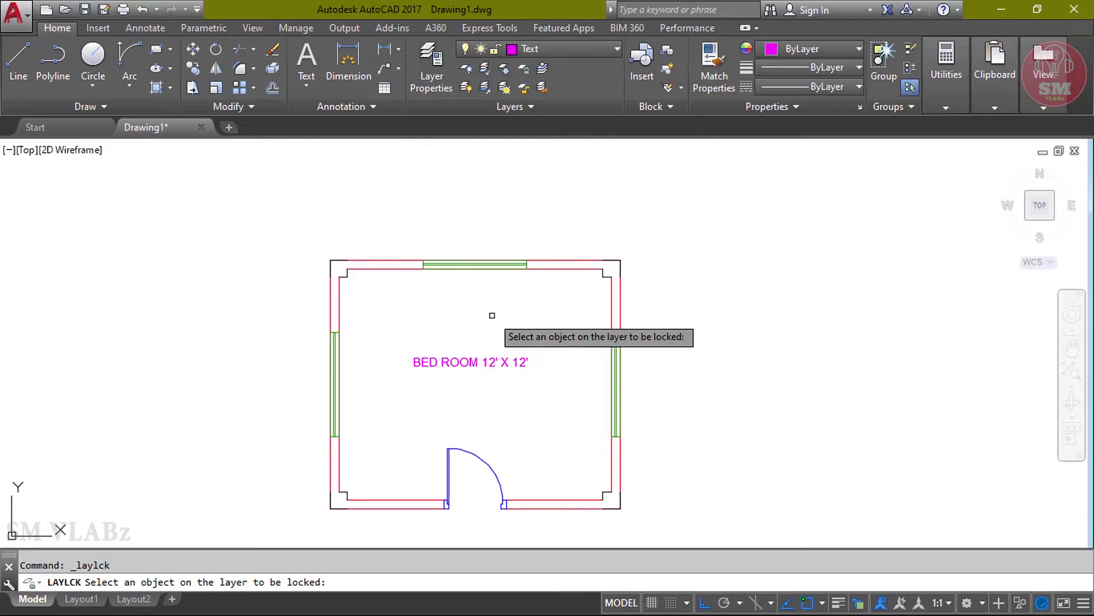
pyautogui.click(614, 378)
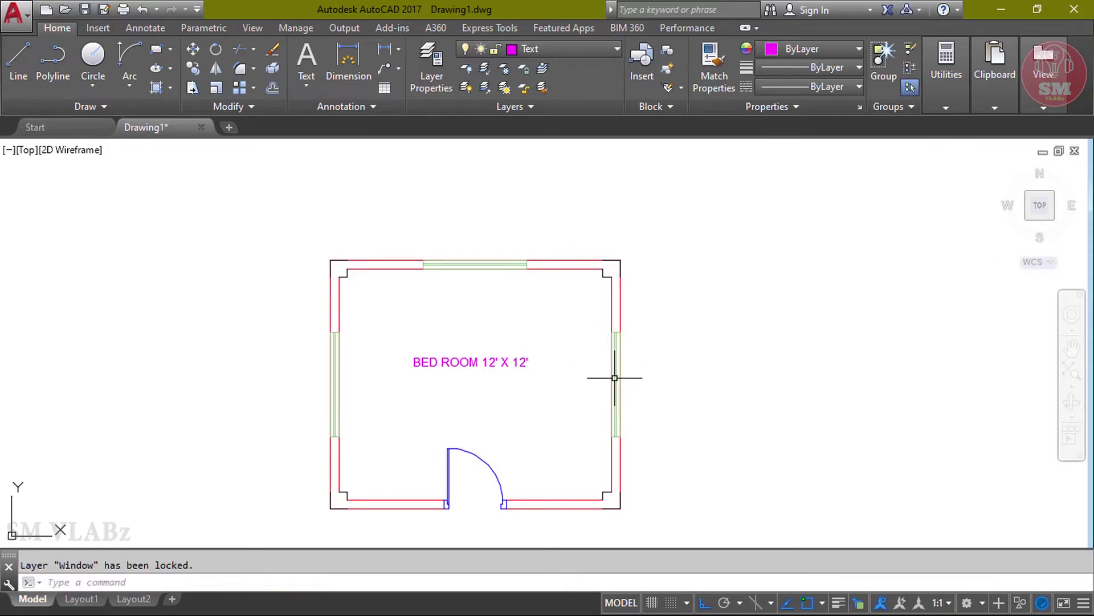
pyautogui.click(512, 266)
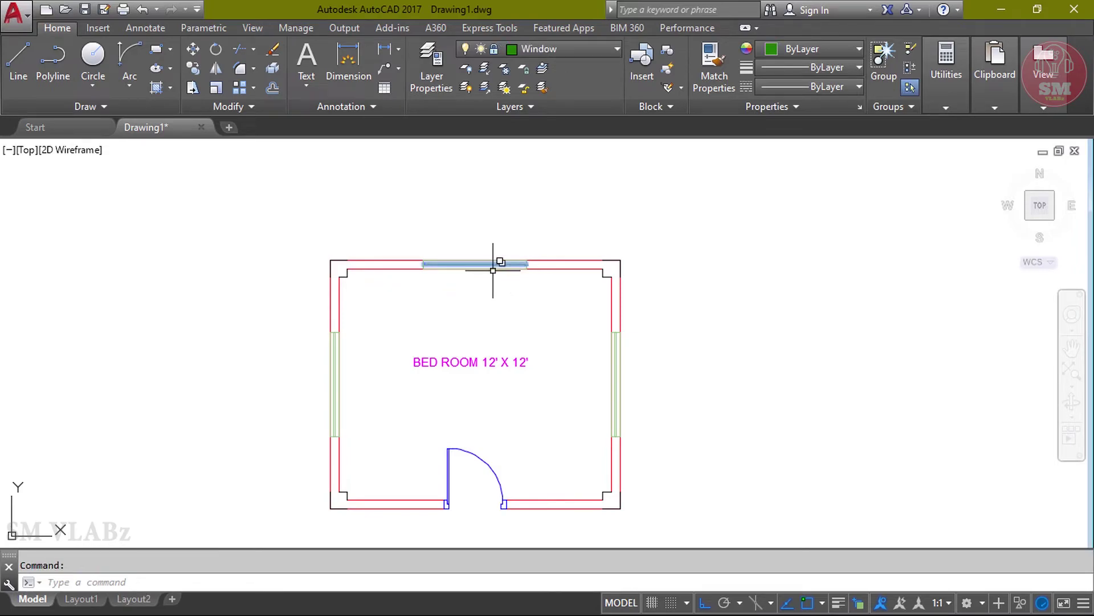
pyautogui.press('Delete')
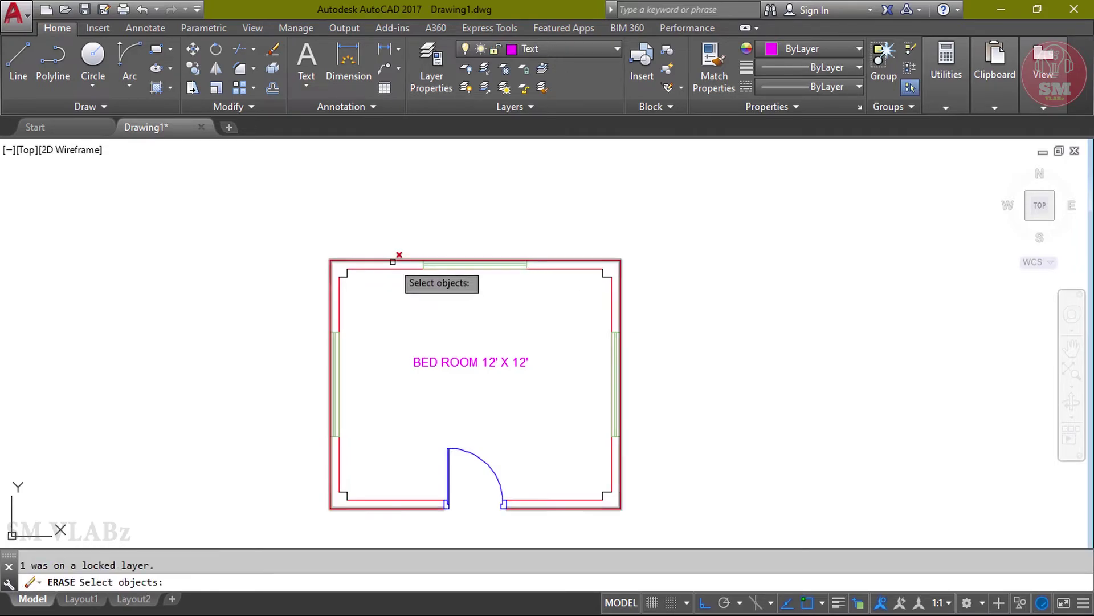
pyautogui.click(522, 89)
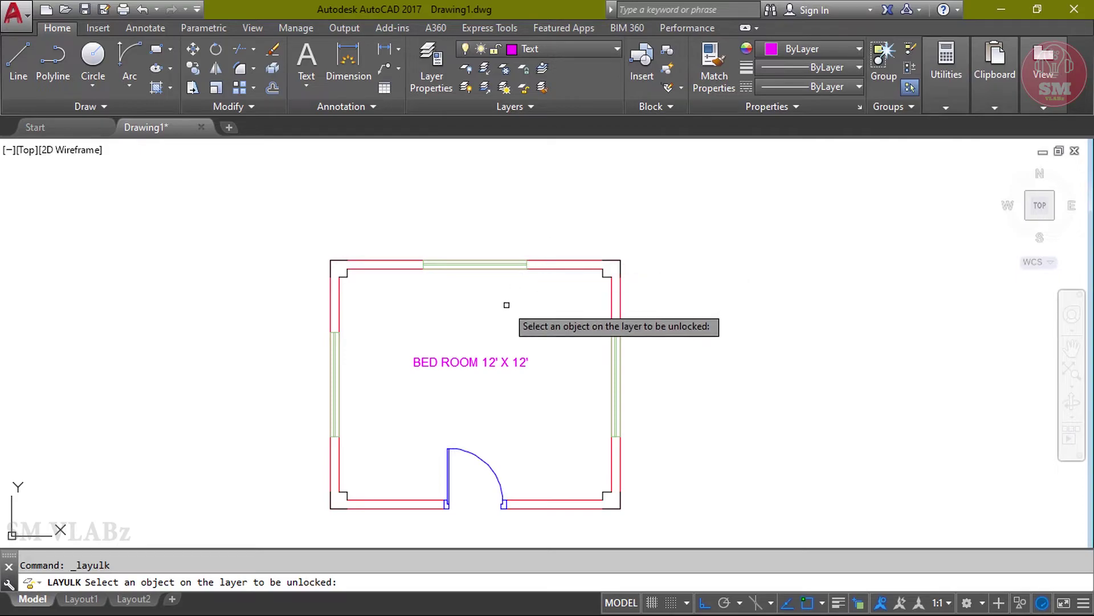
pyautogui.click(461, 264)
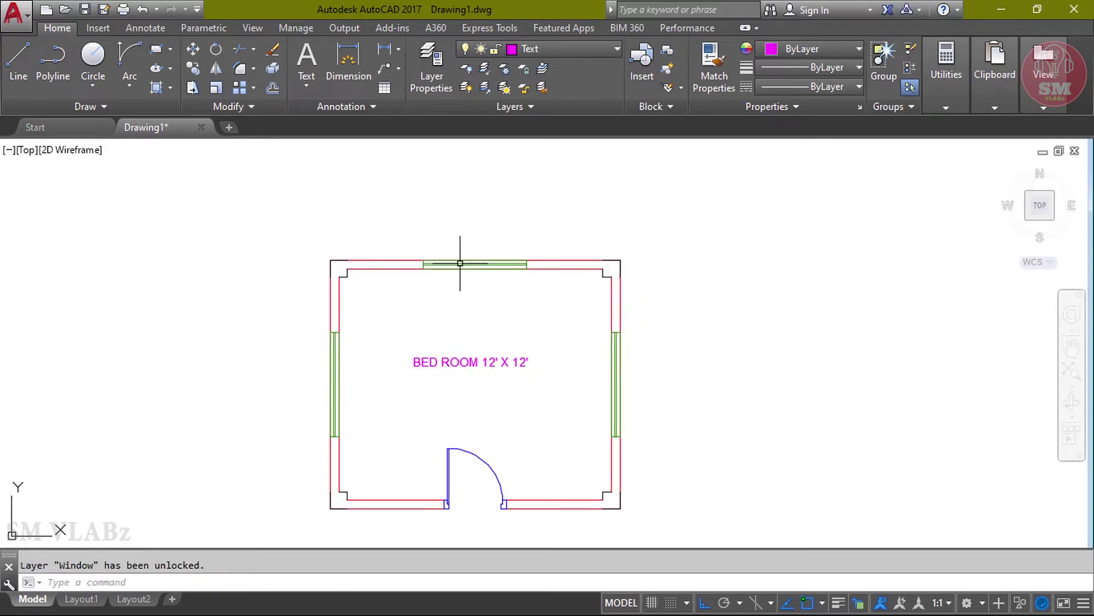
# - Pick a wall line and make its Wall layer current with LAYMCUR
pyautogui.moveTo(544, 330); pyautogui.dragTo(563, 290, button='middle')
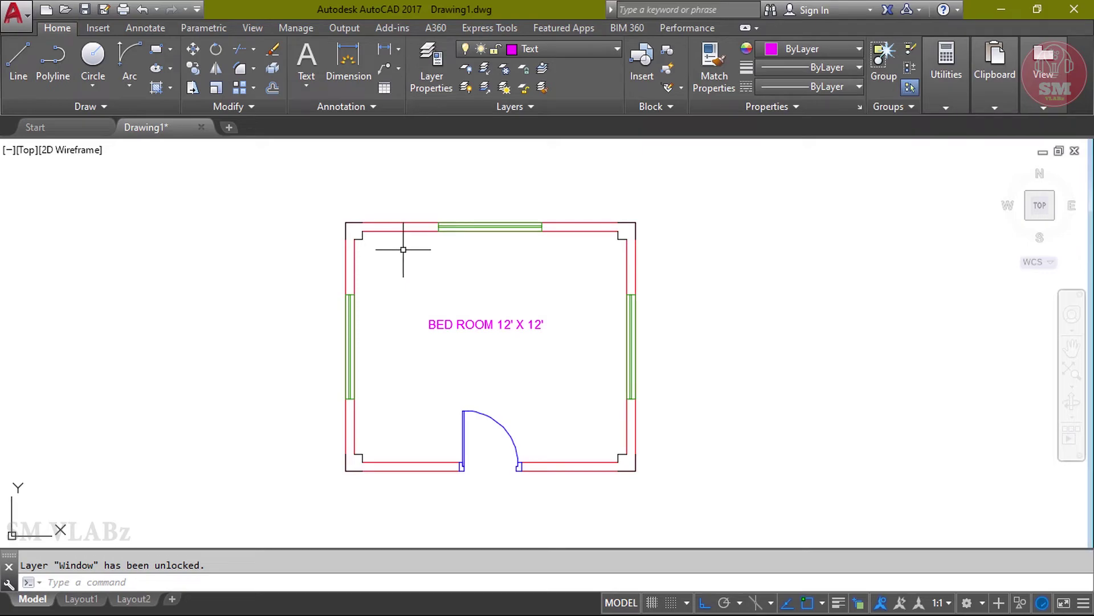
pyautogui.click(402, 231)
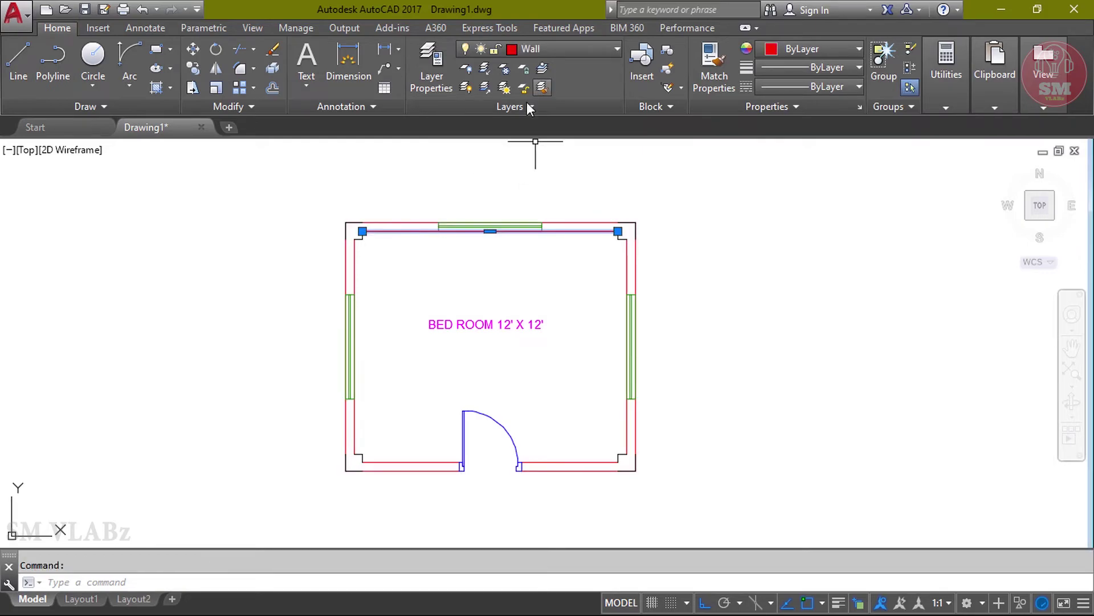
pyautogui.click(542, 69)
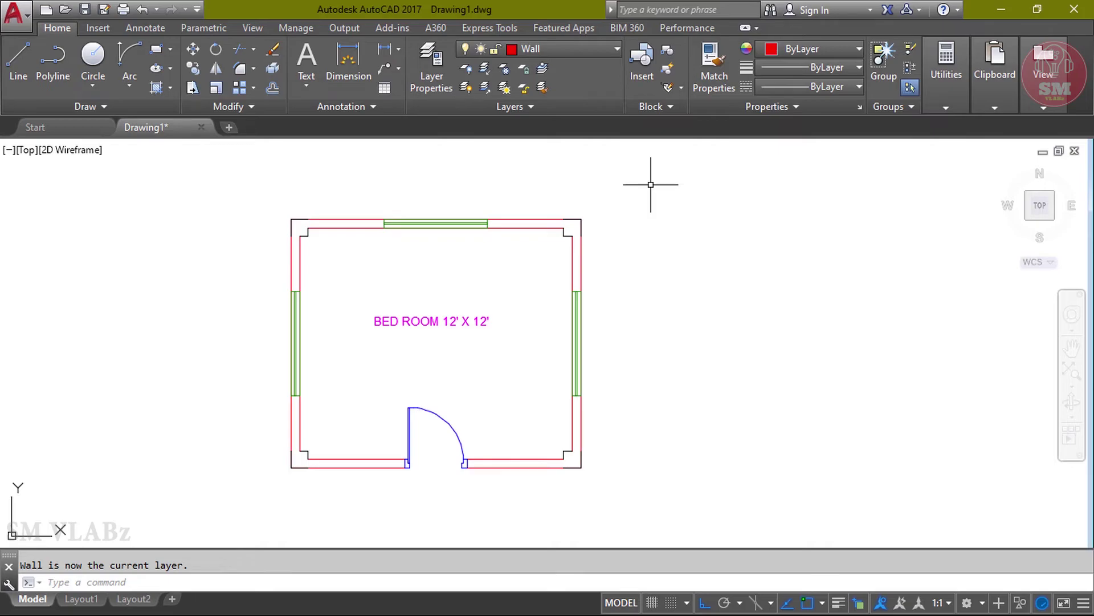
# - Abandon a started circle and draw a 60 by 5 rectangle right of the room
pyautogui.click(93, 57)
pyautogui.click(703, 279)
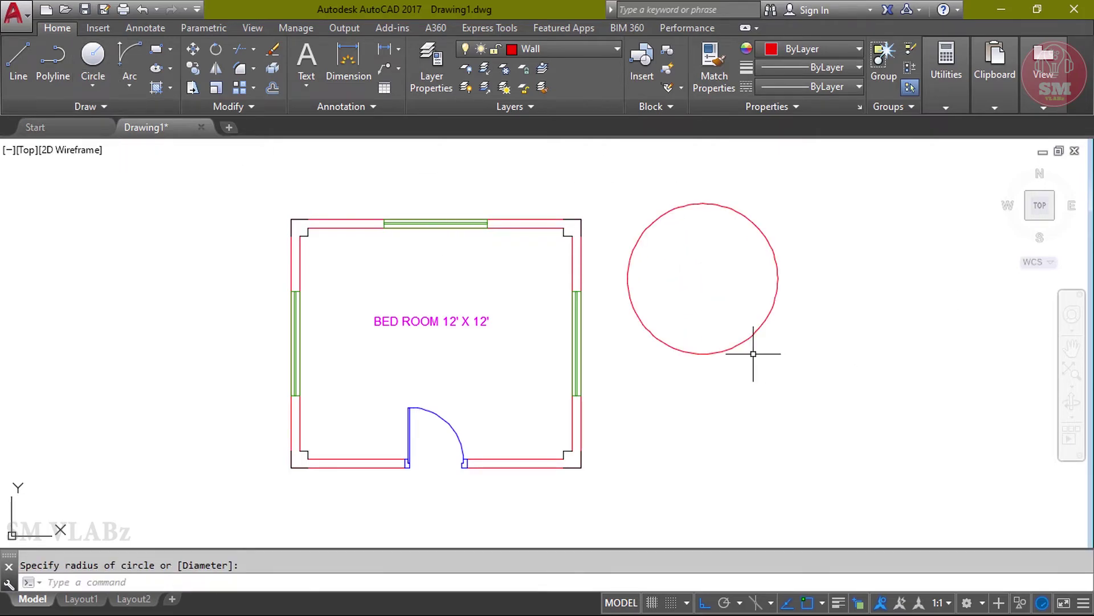
pyautogui.moveTo(740, 287); pyautogui.dragTo(692, 308, button='middle')
pyautogui.moveTo(777, 244); pyautogui.dragTo(734, 240, button='middle')
pyautogui.press('Escape')
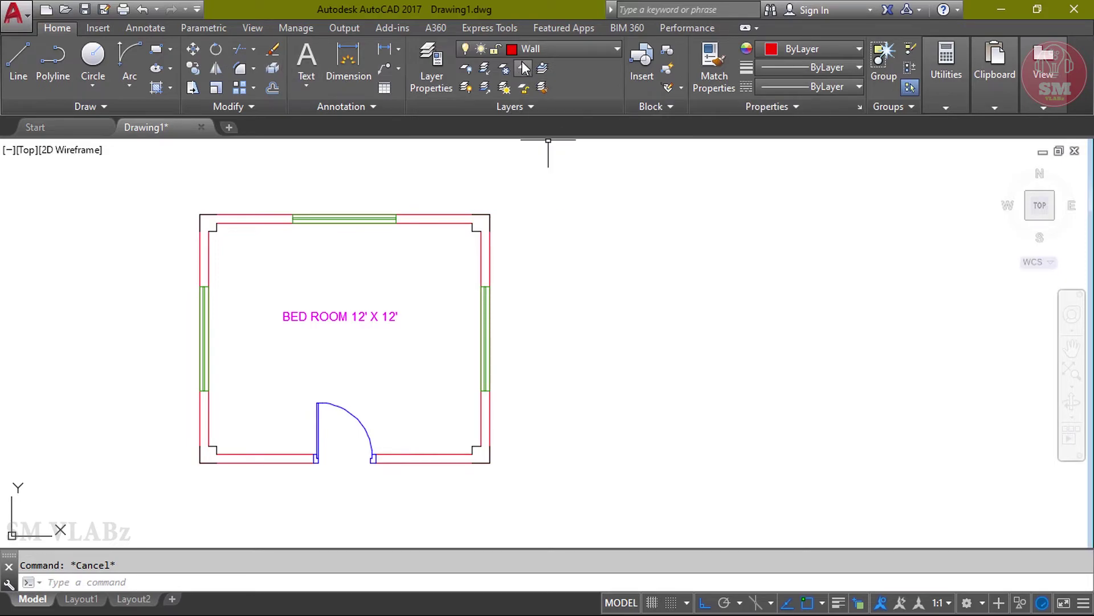
pyautogui.click(156, 49)
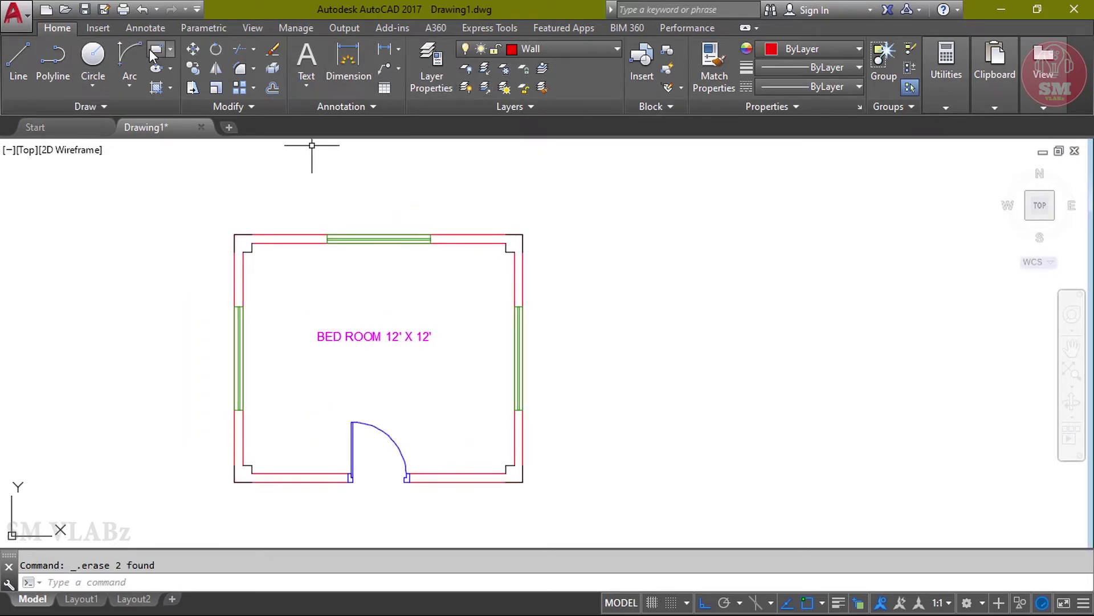
pyautogui.click(581, 238)
pyautogui.write('@60,5')
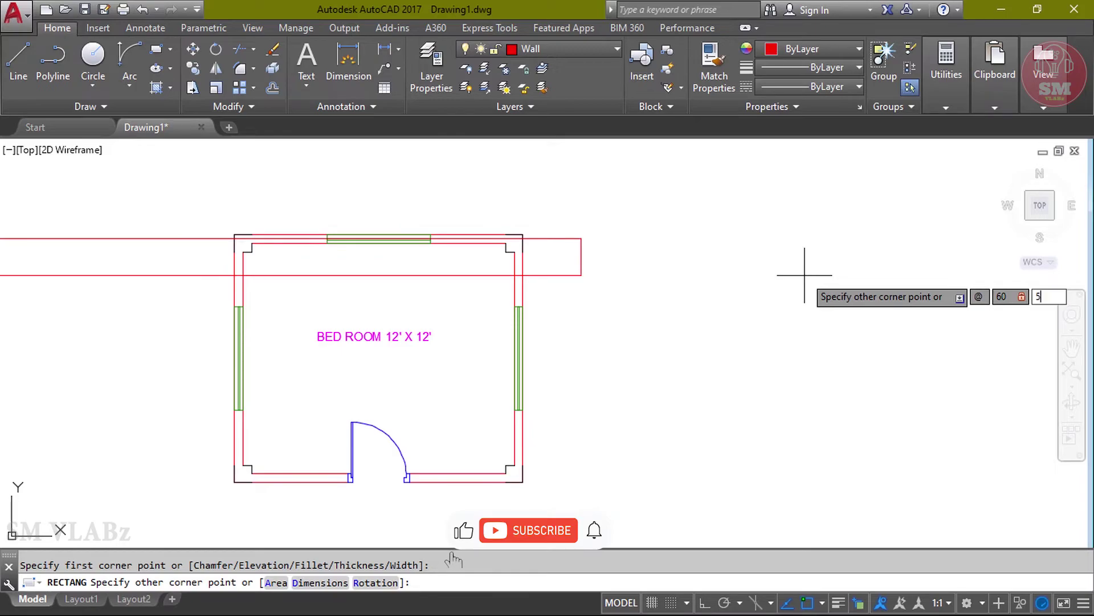
pyautogui.press('Return')
# - Offset the rectangle by 2 units to double its outline
pyautogui.press('o')
pyautogui.press('Return')
pyautogui.write('2')
pyautogui.press('Return')
pyautogui.scroll(3, 619, 239)
pyautogui.click(611, 225)
pyautogui.click(667, 308)
pyautogui.press('Escape')
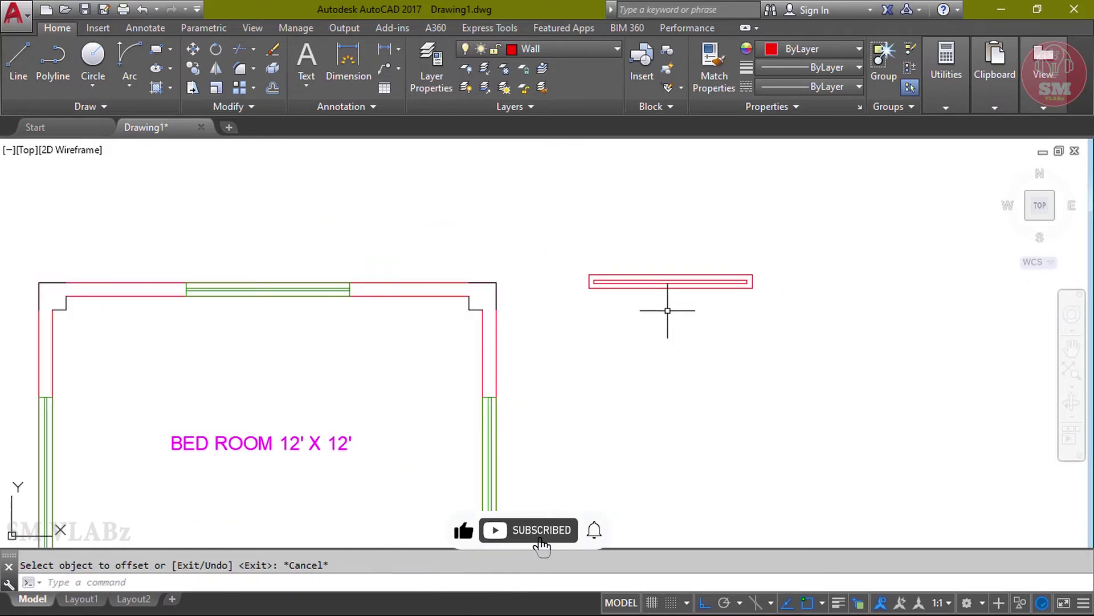
# - Stretch the inner rectangle's end grip to the outer edge, then cancel the grip edit
pyautogui.scroll(4, 661, 296)
pyautogui.scroll(5, 441, 289)
pyautogui.click(337, 184)
pyautogui.click(342, 230)
pyautogui.click(337, 207)
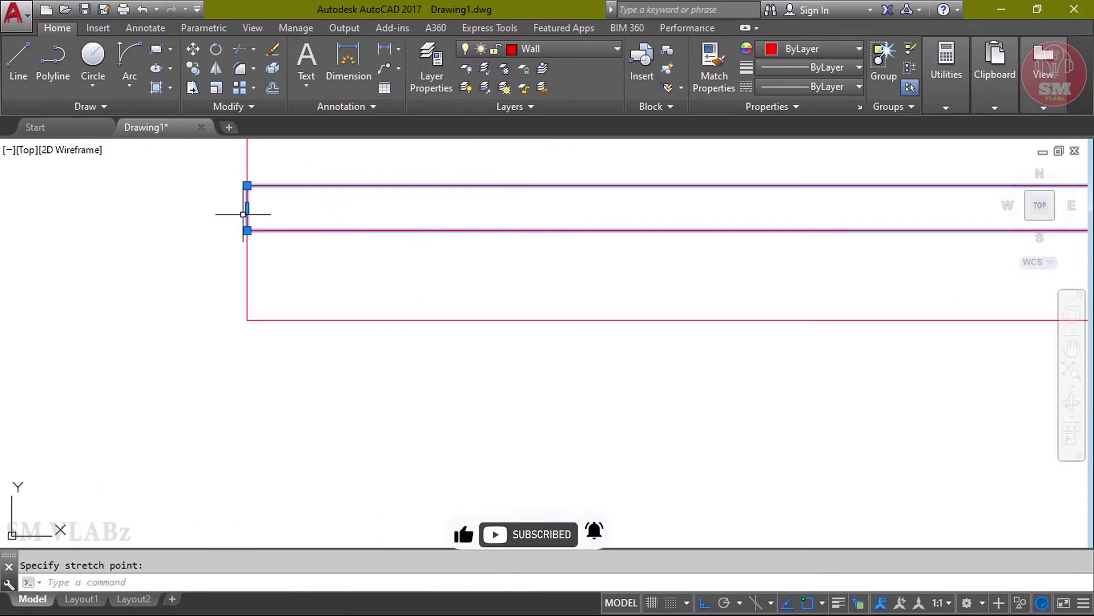
pyautogui.click(245, 207)
pyautogui.scroll(-3, 570, 228)
pyautogui.click(889, 226)
pyautogui.scroll(-6, 889, 228)
pyautogui.press('Escape')
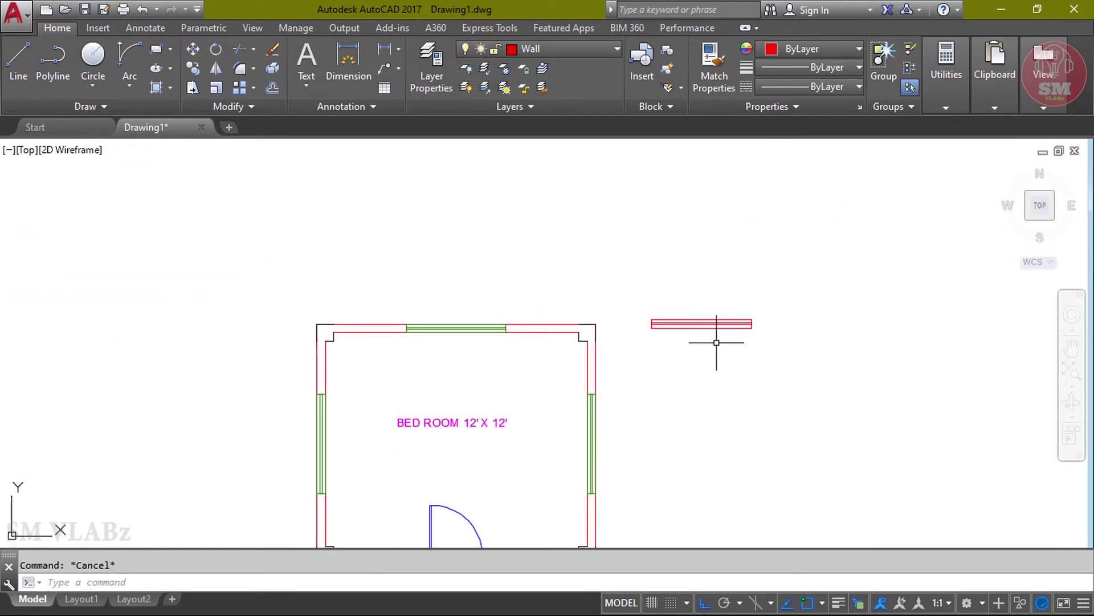
# - Match the loose rectangle to the top window's layer so it moves onto Window
pyautogui.moveTo(647, 306); pyautogui.dragTo(628, 285, button='middle')
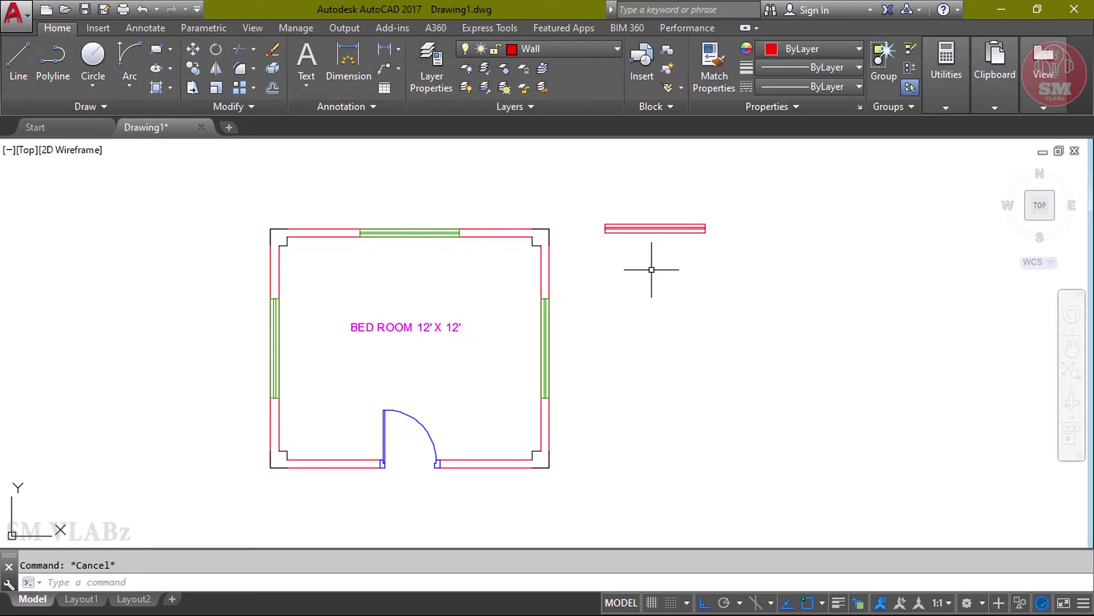
pyautogui.click(543, 88)
pyautogui.click(649, 251)
pyautogui.click(586, 190)
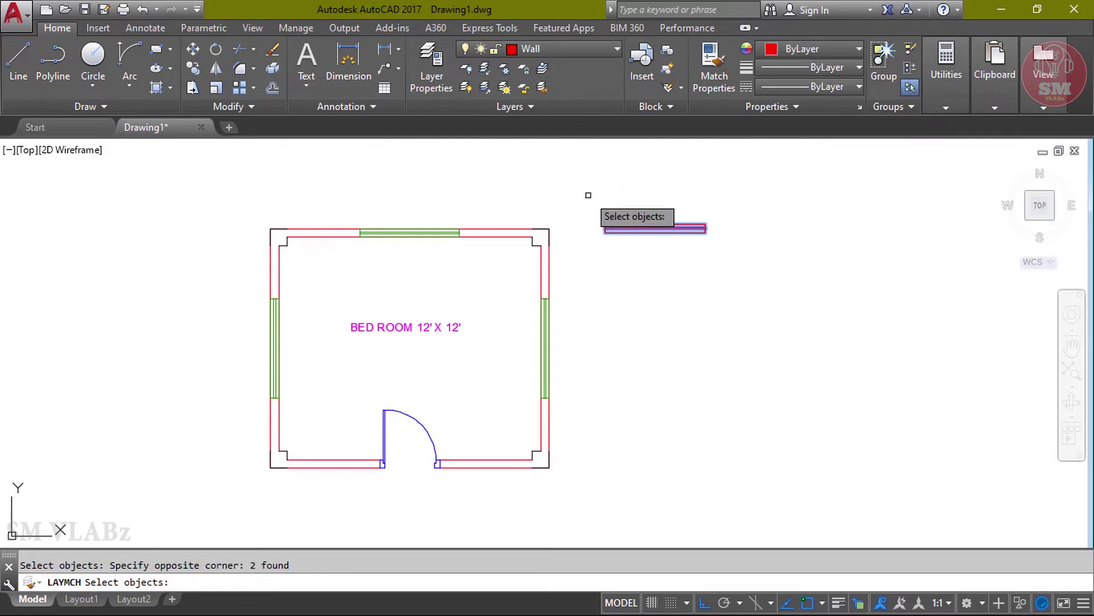
pyautogui.press('Return')
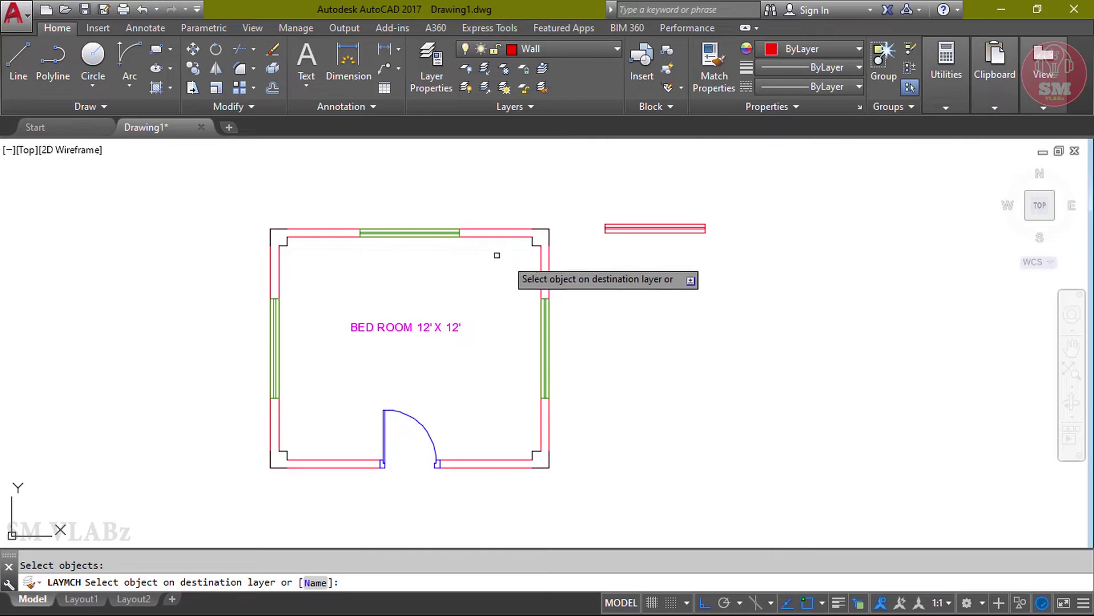
pyautogui.click(425, 233)
# - Select the recoloured rectangle to check its layer, then clear the selection
pyautogui.click(720, 285)
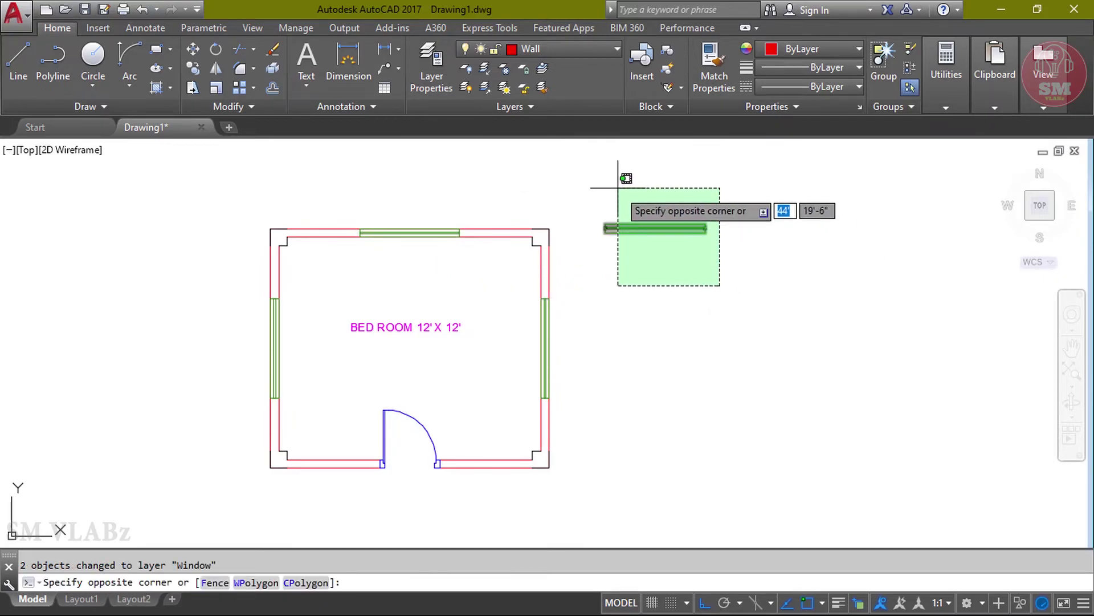
pyautogui.click(619, 188)
pyautogui.press('Escape')
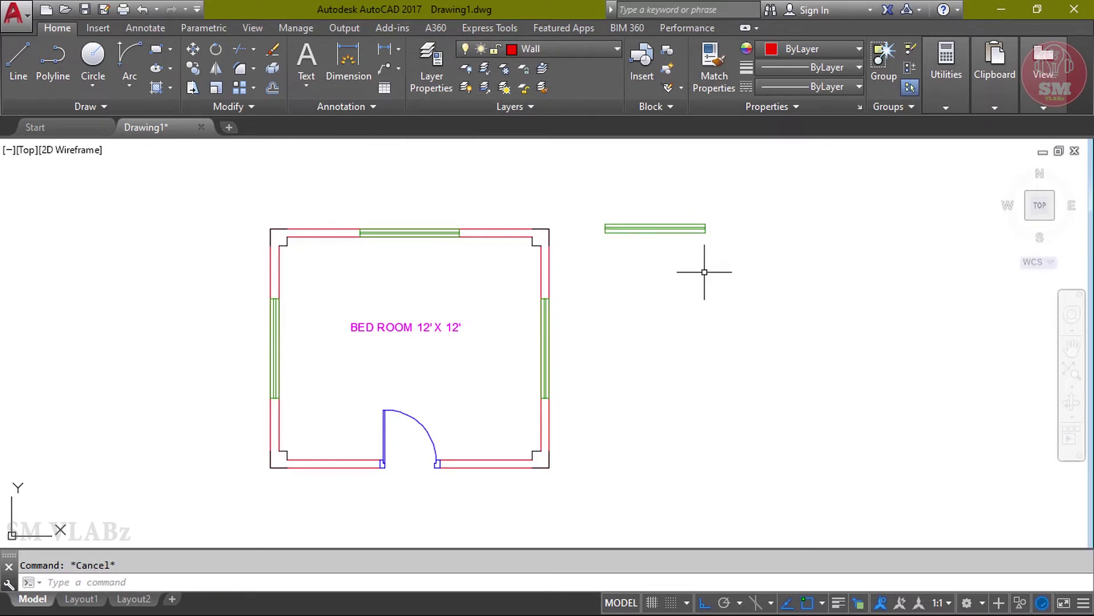
# - Turn off the Window layer with LAYOFF by picking the loose green window
pyautogui.moveTo(705, 272); pyautogui.dragTo(698, 261, button='middle')
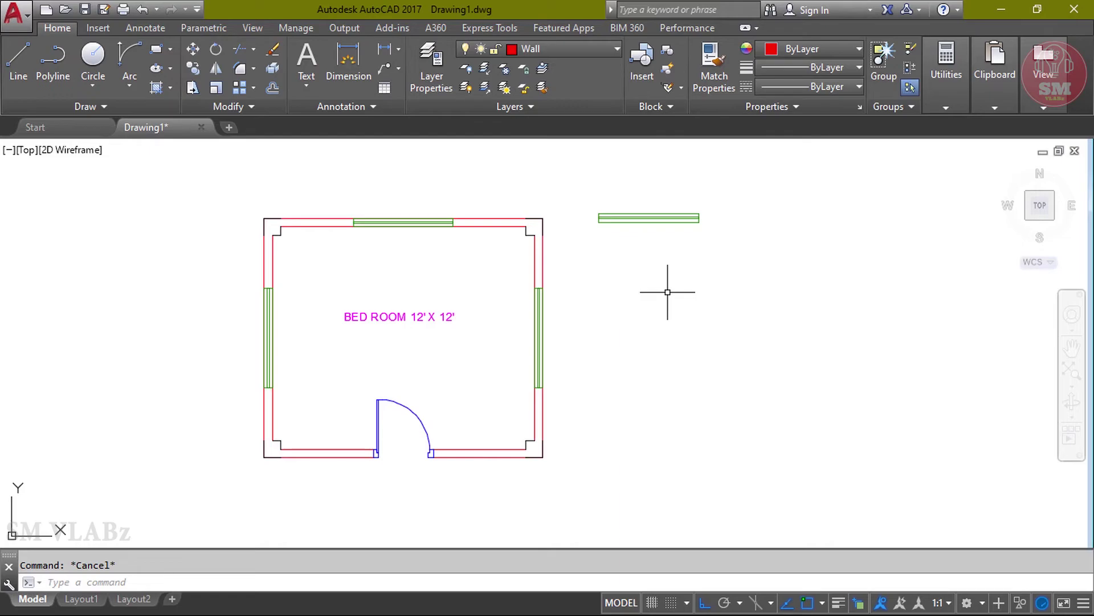
pyautogui.write('layoff')
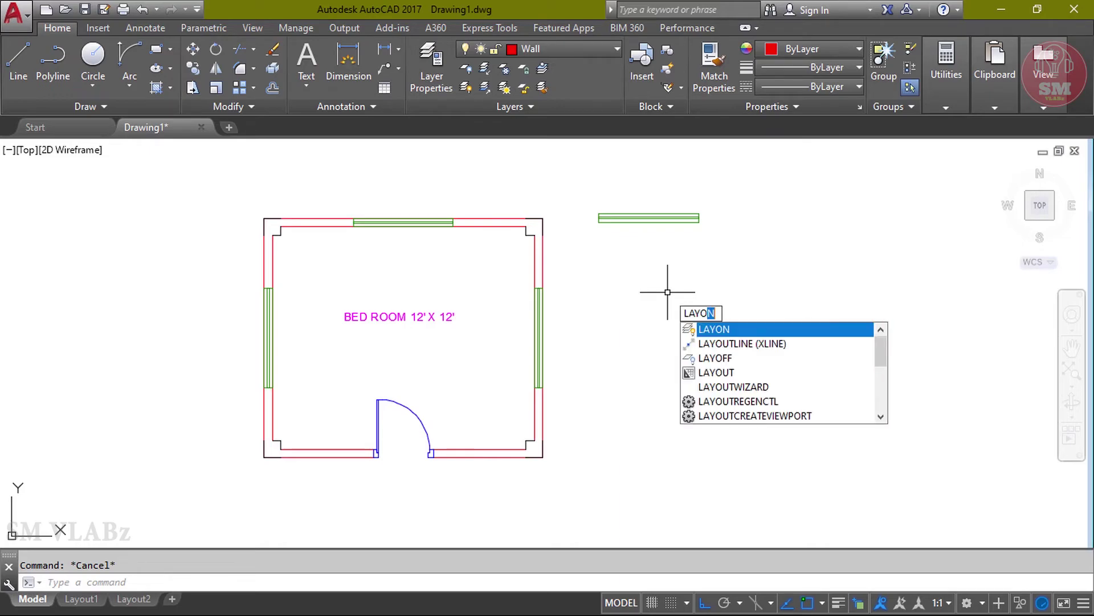
pyautogui.press('Return')
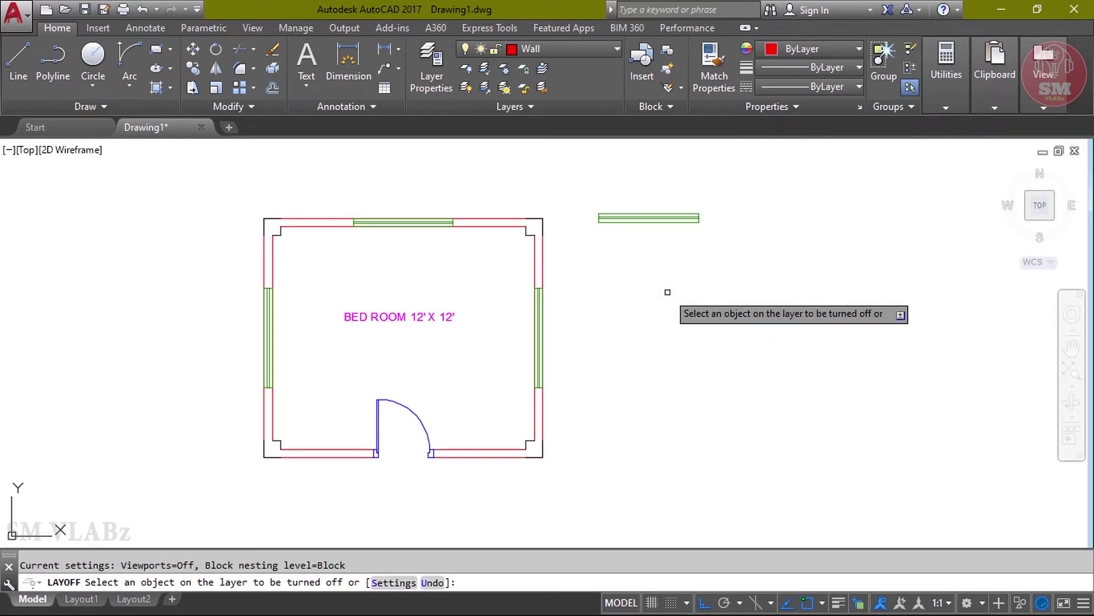
pyautogui.click(621, 219)
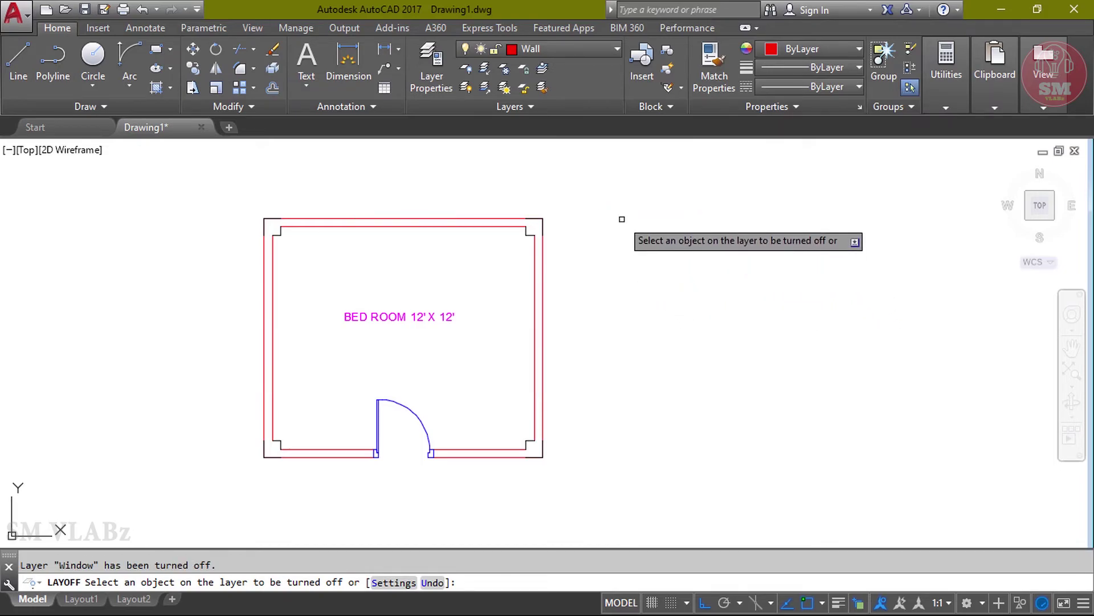
pyautogui.press('Return')
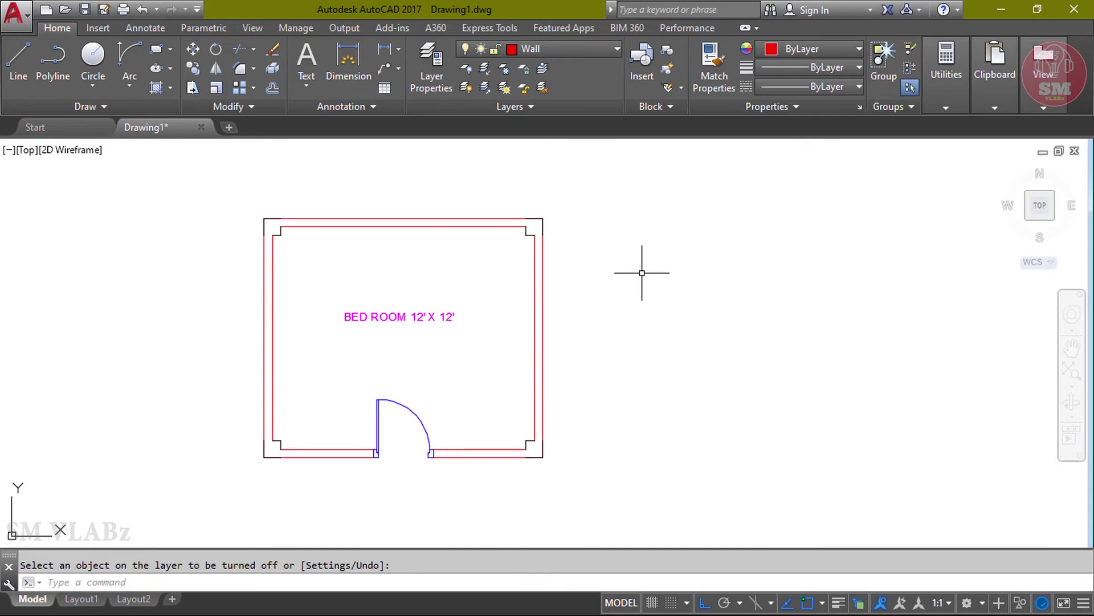
# - Turn every layer back on with LAYON
pyautogui.write('layon')
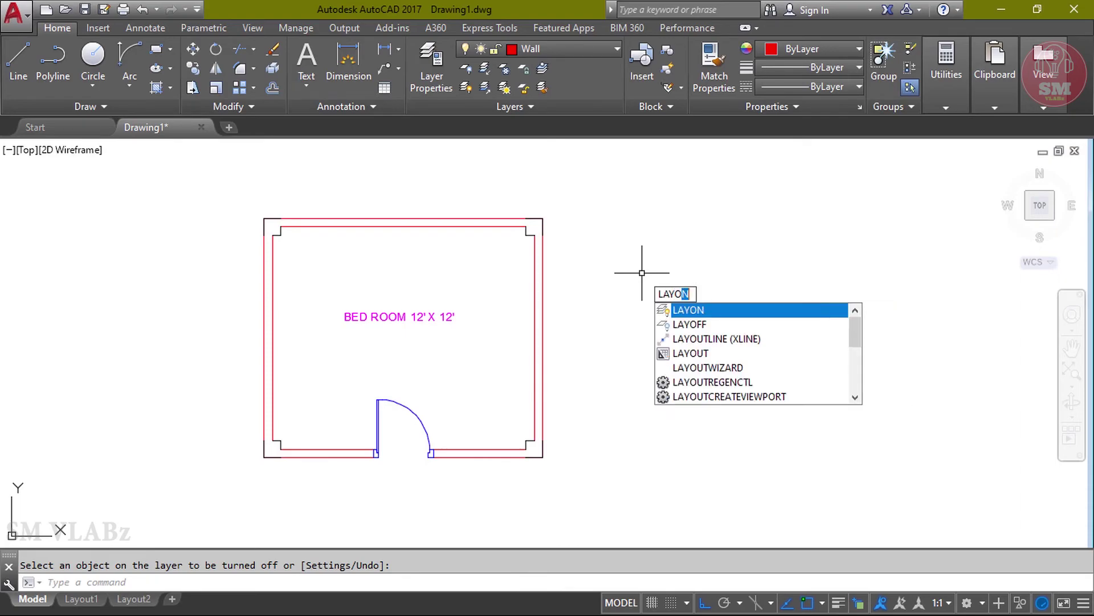
pyautogui.press('Return')
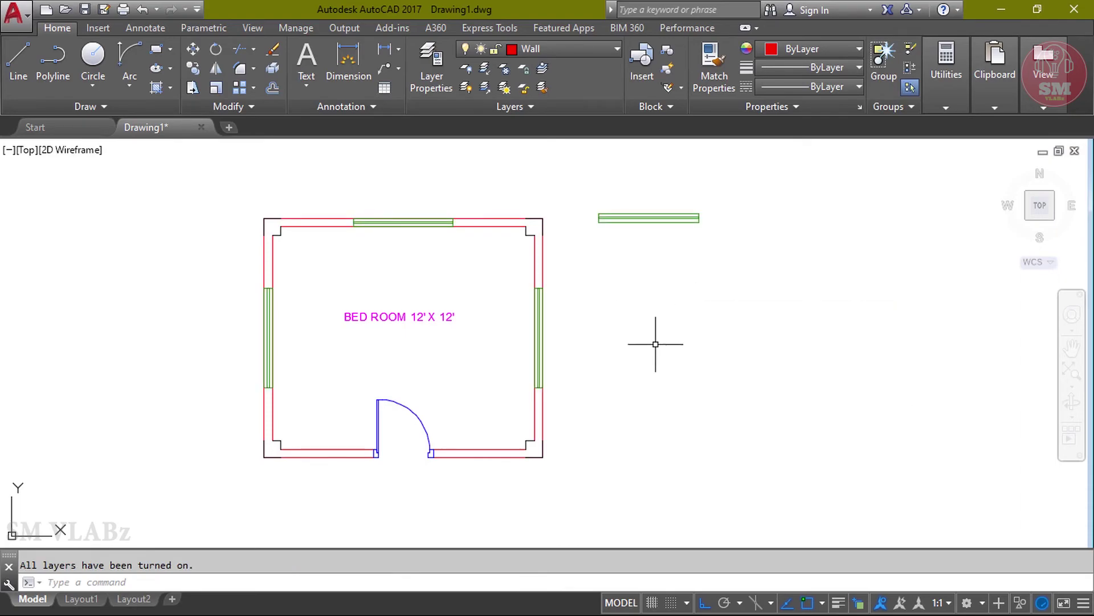
pyautogui.moveTo(684, 379); pyautogui.dragTo(715, 382, button='middle')
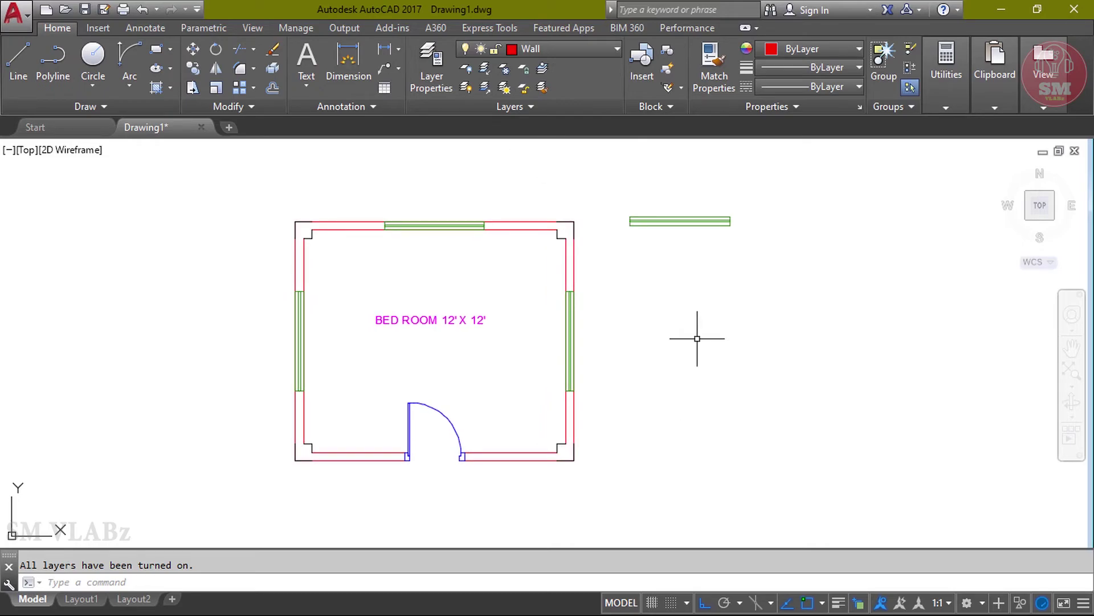
# - Isolate the Colum layer with LAYISO by picking a column corner
pyautogui.write('layiso')
pyautogui.press('Return')
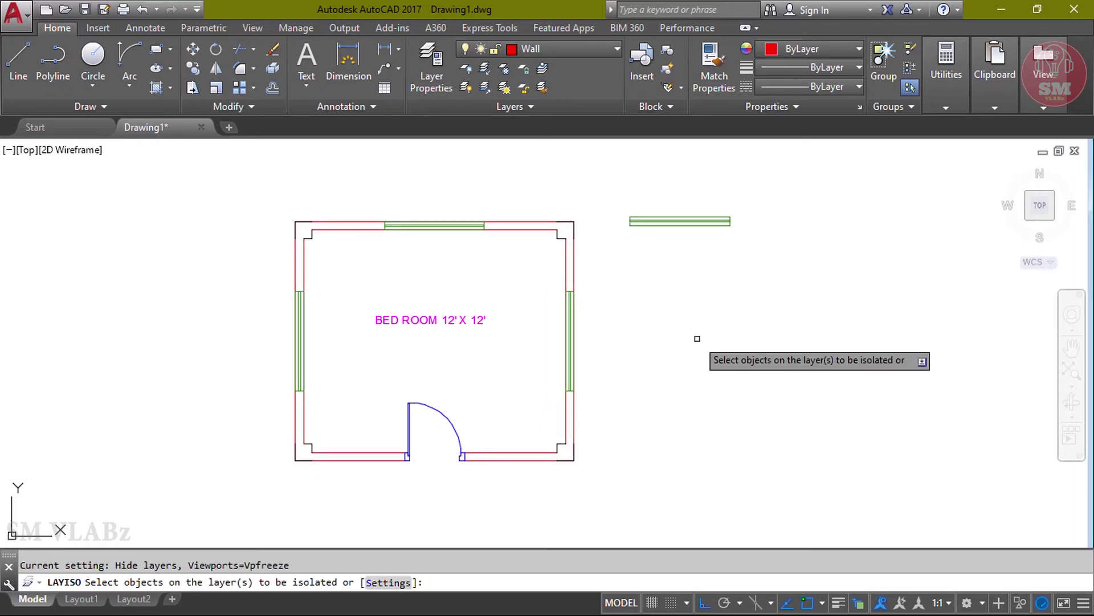
pyautogui.click(561, 234)
pyautogui.press('Return')
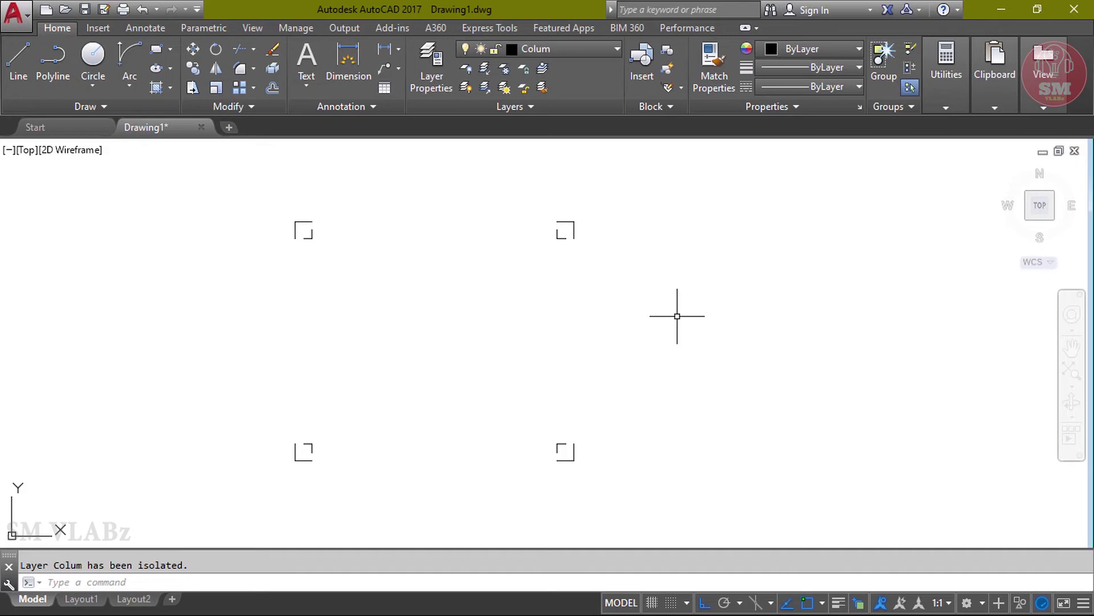
# - Unisolate all layers with LAYUNISO and zoom to the drawing extents
pyautogui.write('layun')
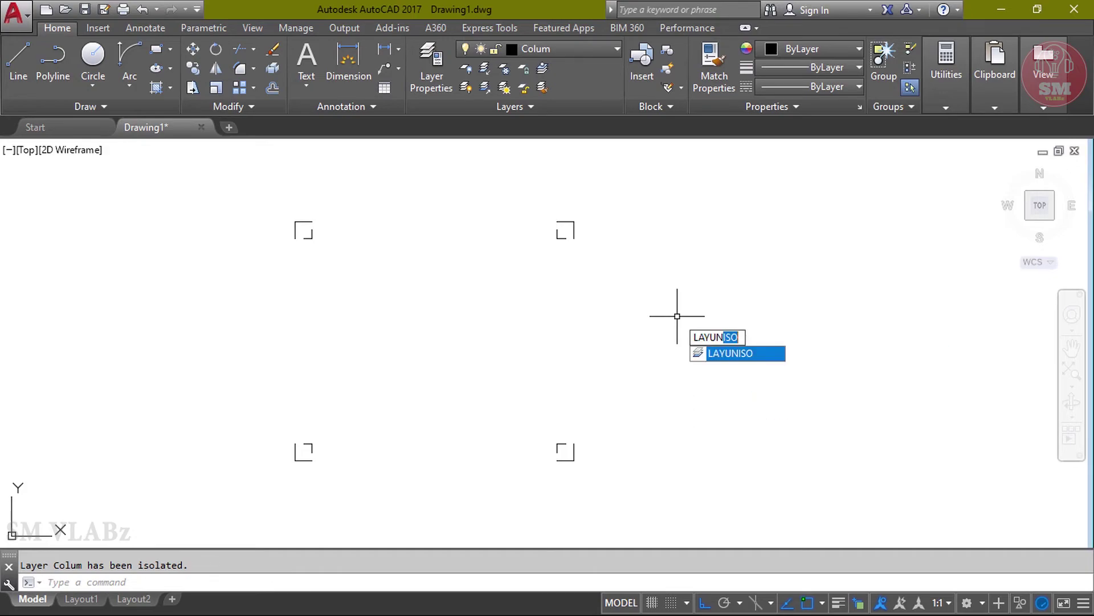
pyautogui.press('Return')
pyautogui.middleClick(703, 311)
pyautogui.middleClick(703, 311)
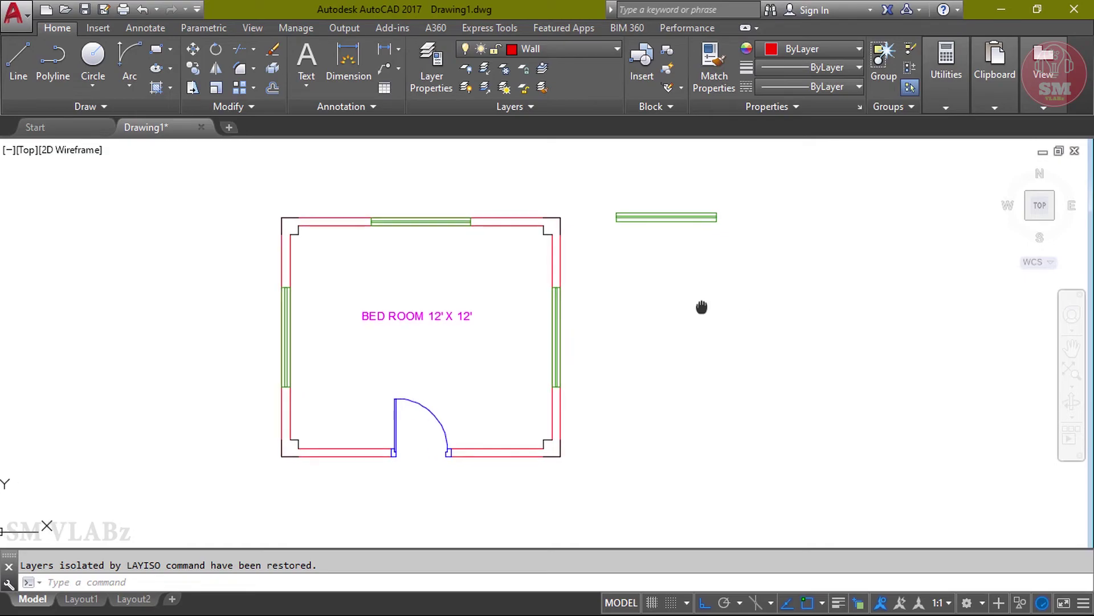
# - Lock the Text layer with LAYLCK by picking the BED ROOM label
pyautogui.write('lay')
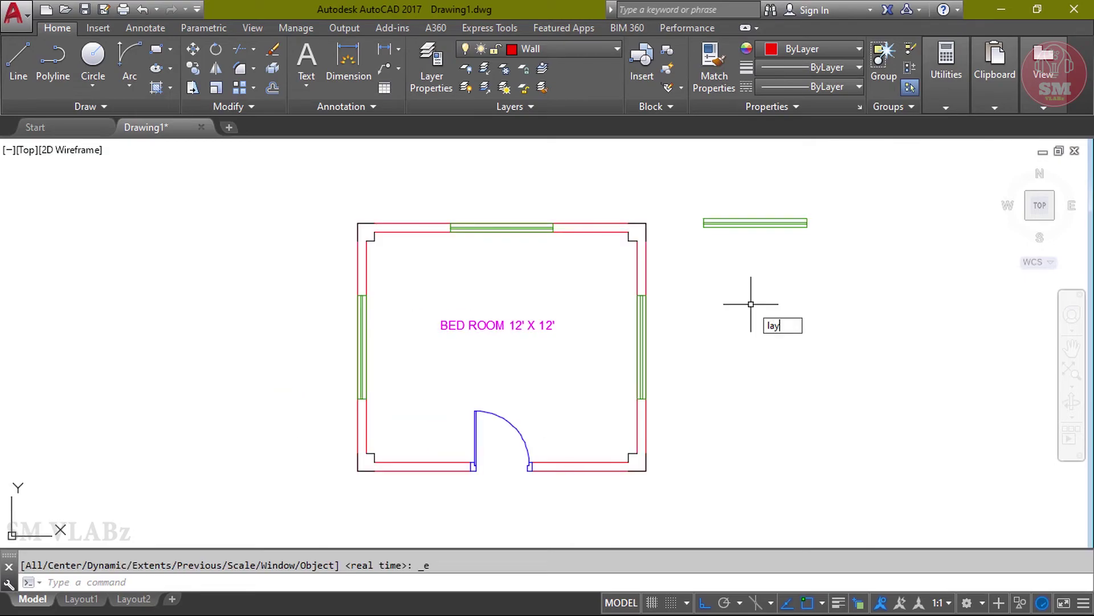
pyautogui.write('lck')
pyautogui.press('Return')
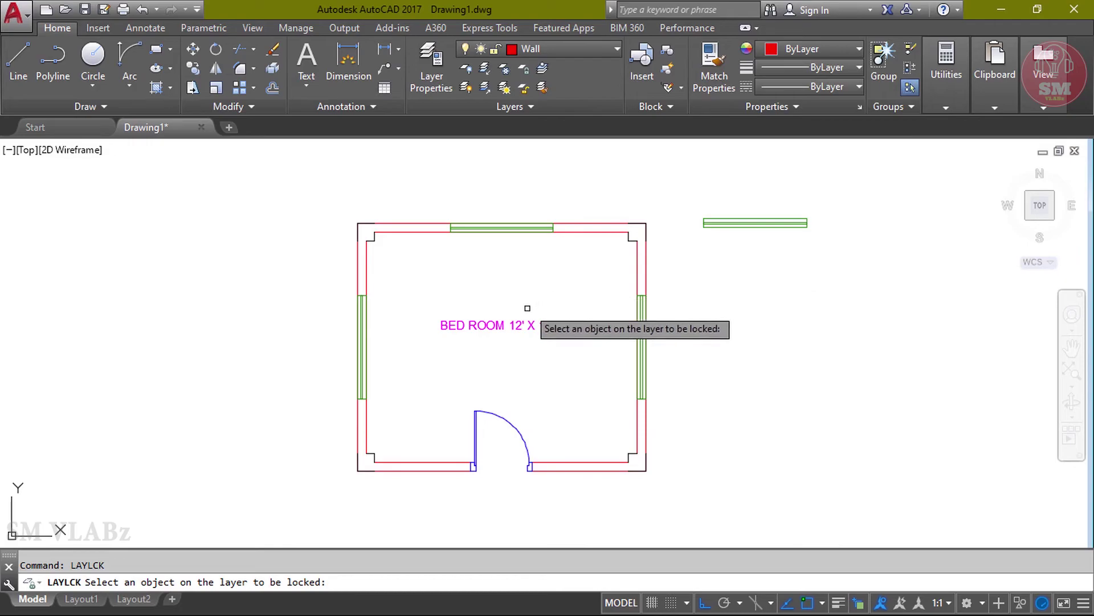
pyautogui.click(508, 325)
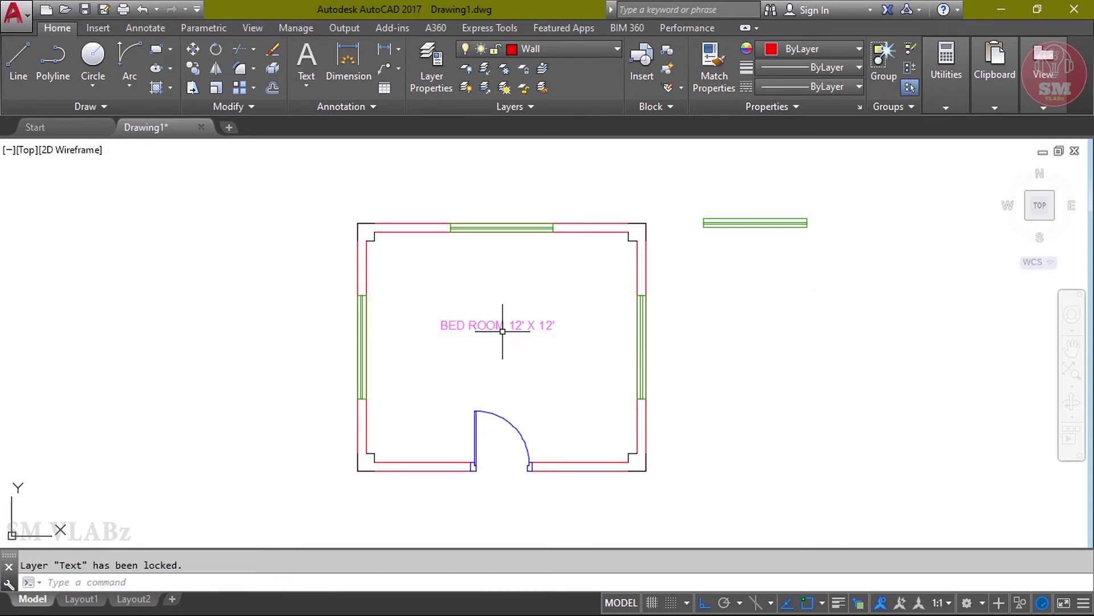
pyautogui.press('Escape')
pyautogui.moveTo(723, 357); pyautogui.dragTo(721, 338, button='middle')
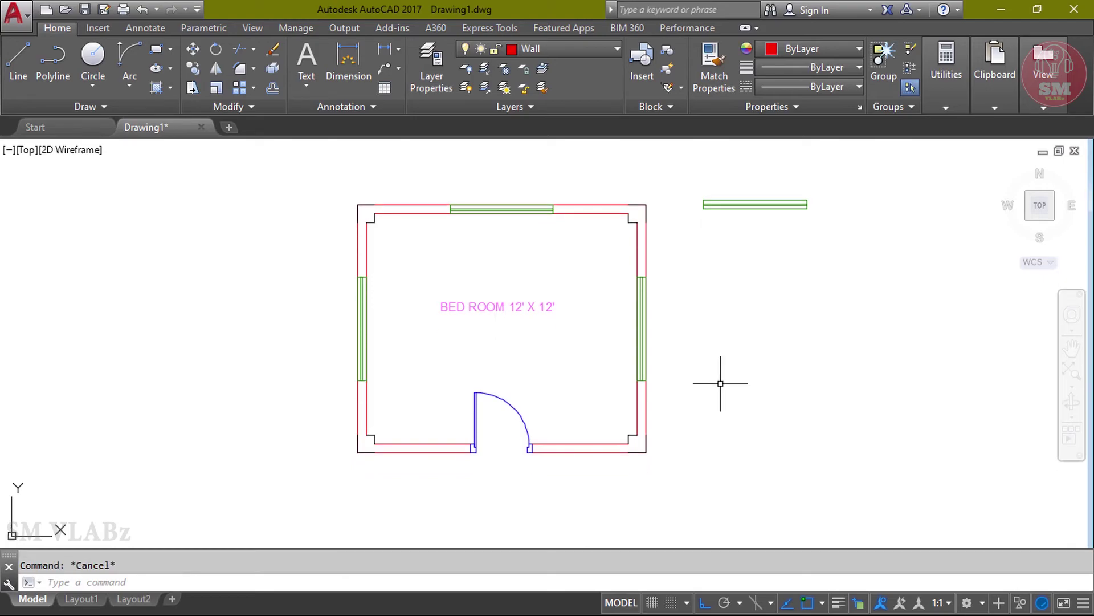
# - Unlock the Text layer with LAYULK by picking the BED ROOM label again
pyautogui.write('layulk')
pyautogui.press('Return')
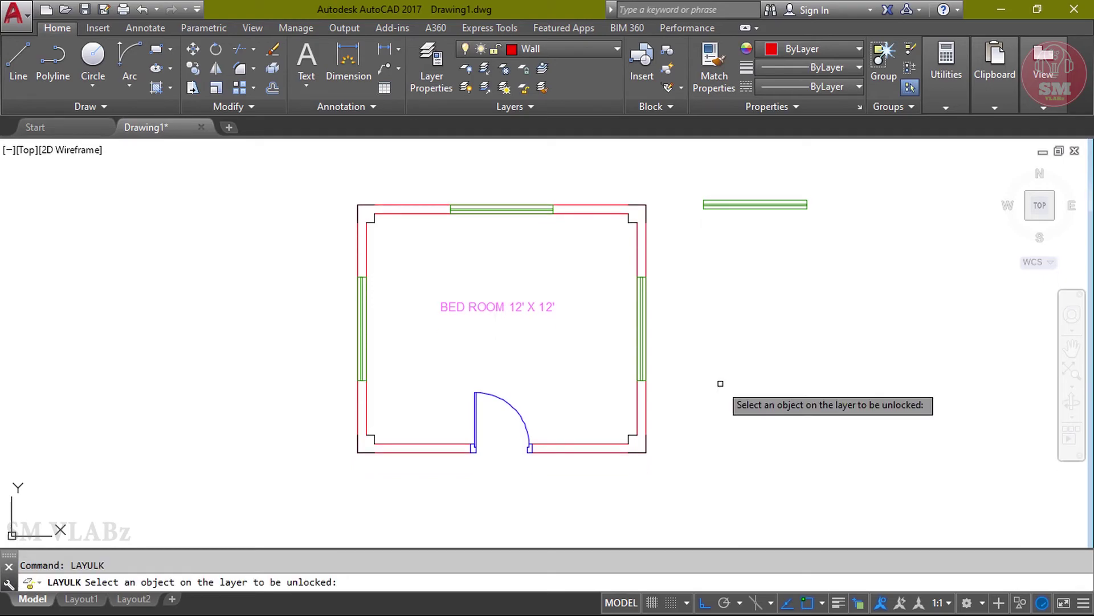
pyautogui.click(530, 310)
pyautogui.click(530, 307)
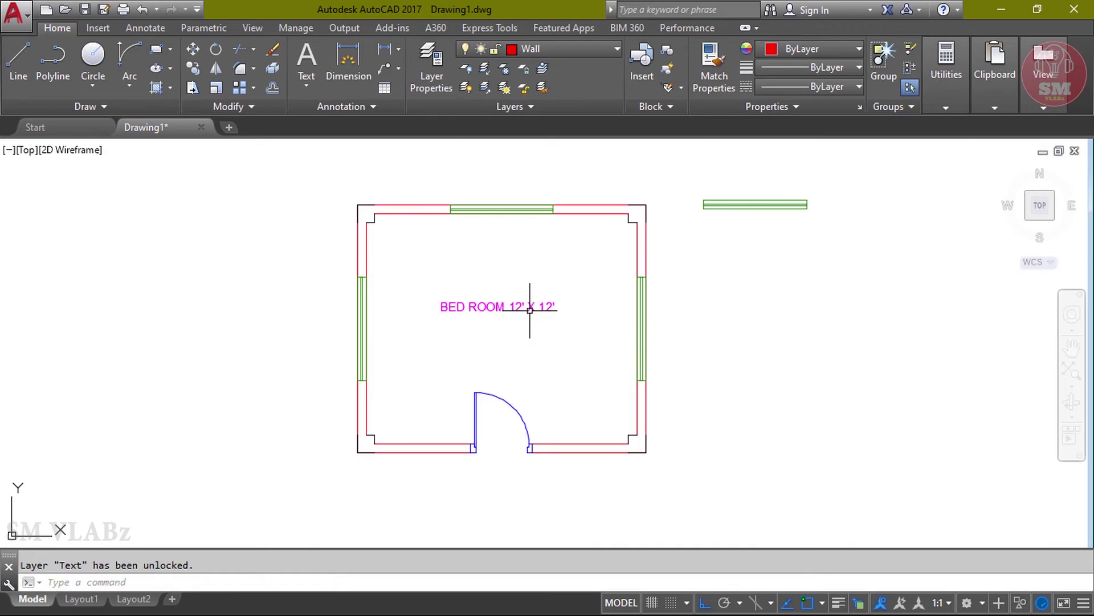
pyautogui.scroll(2, 502, 307)
pyautogui.scroll(-2, 502, 313)
pyautogui.moveTo(502, 313); pyautogui.dragTo(464, 315, button='middle')
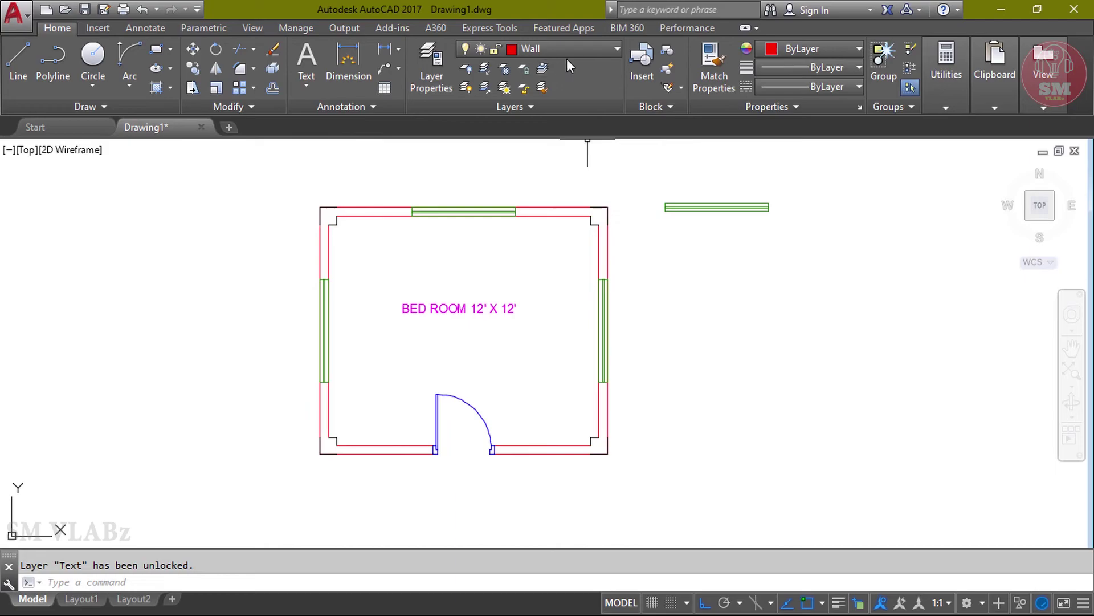
# - Lock the Text layer and change the Wall layer's colour from red to cyan
pyautogui.click(582, 46)
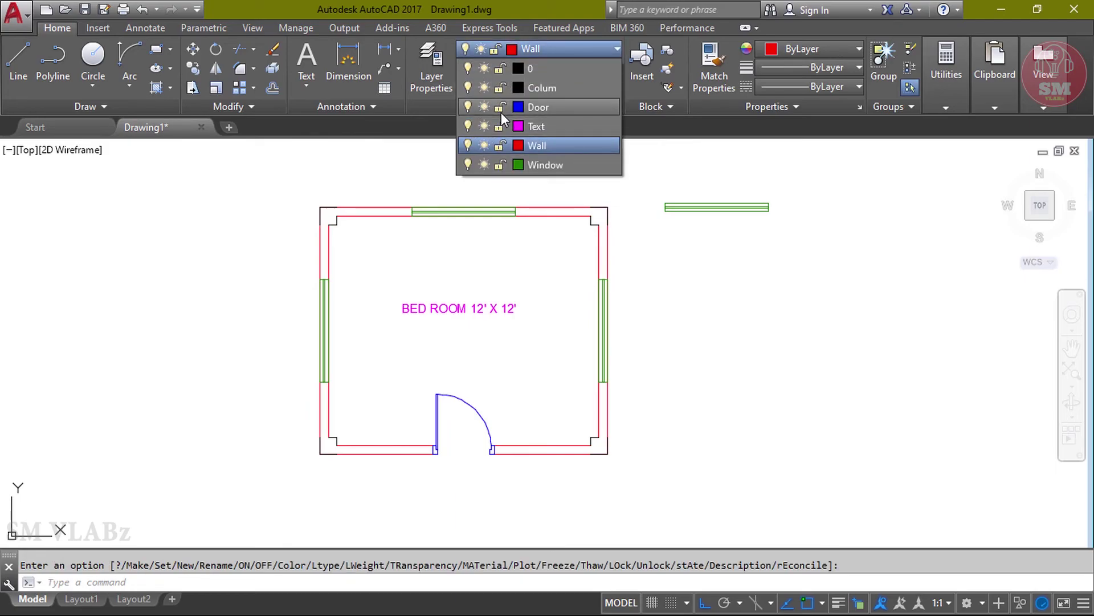
pyautogui.click(500, 129)
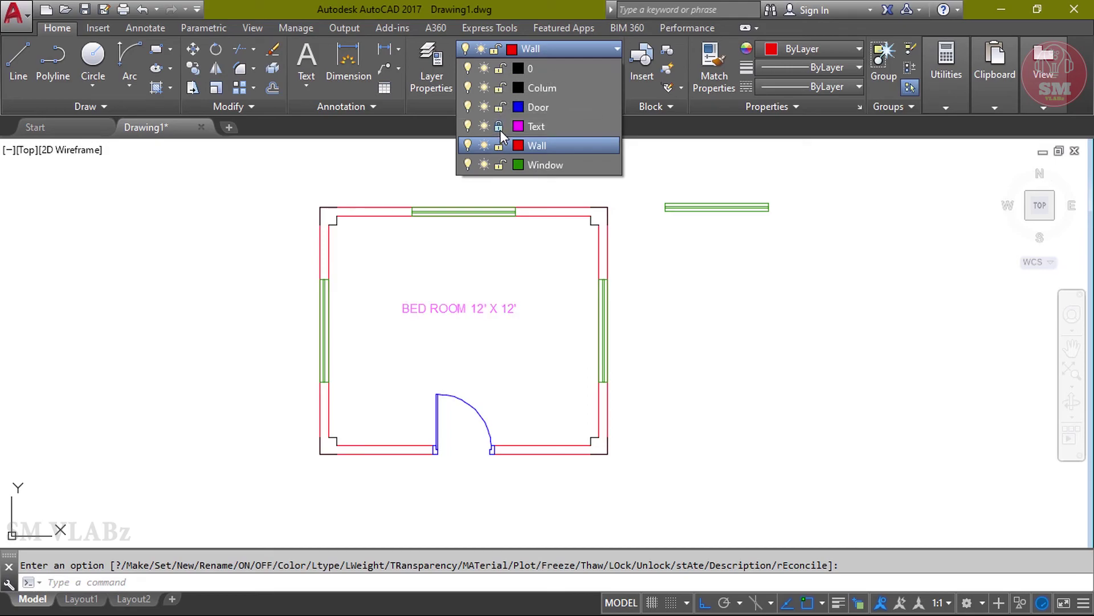
pyautogui.click(519, 145)
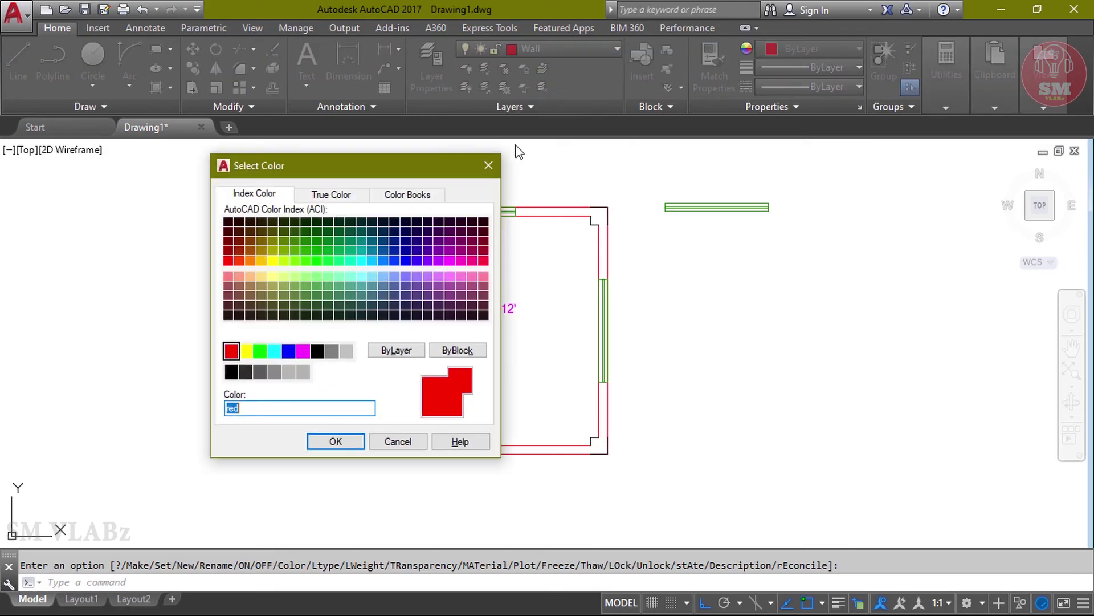
pyautogui.click(246, 350)
pyautogui.click(274, 350)
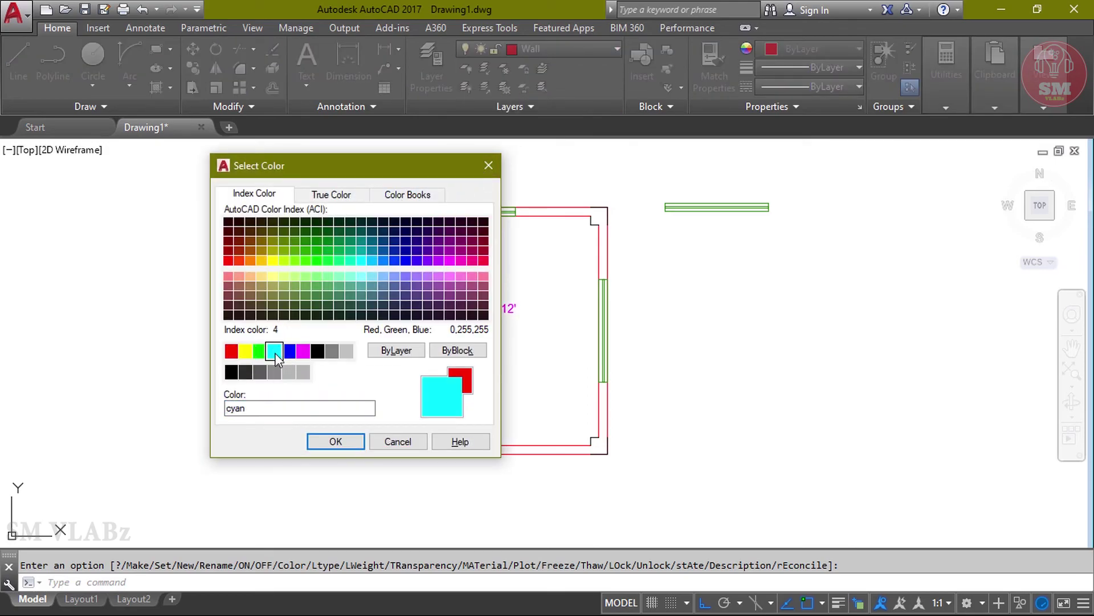
pyautogui.click(336, 442)
pyautogui.scroll(1, 436, 333)
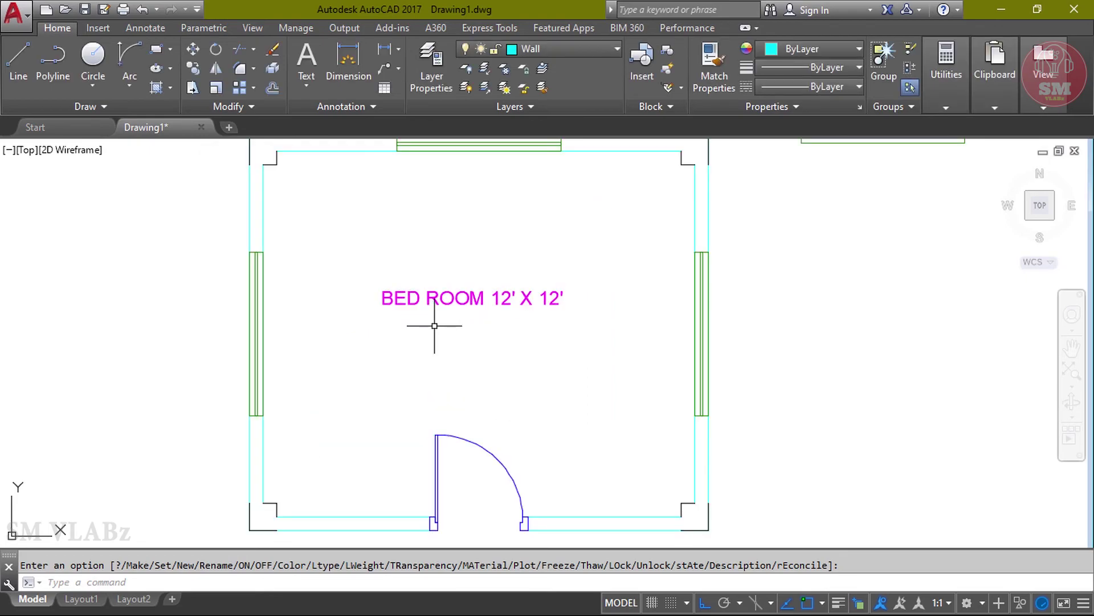
pyautogui.scroll(-1, 439, 332)
pyautogui.moveTo(517, 287)
pyautogui.mouseDown(button='middle')
pyautogui.moveTo(551, 299)
pyautogui.moveTo(631, 260)
pyautogui.mouseUp(button='middle')
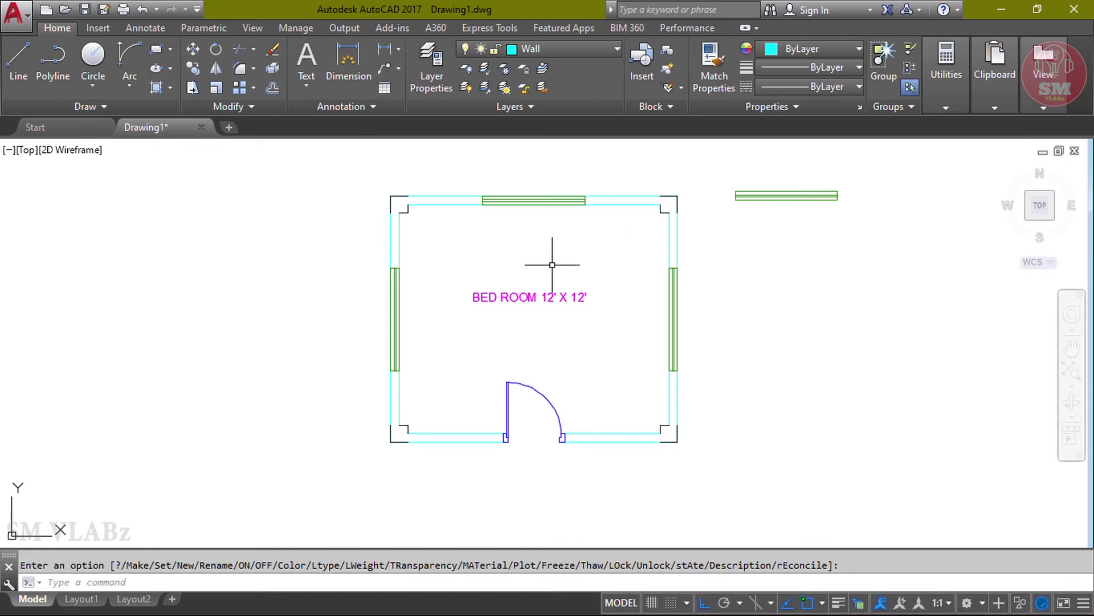
# - Give the Colum layer a 0.30 mm lineweight and turn on lineweight display
pyautogui.write('la')
pyautogui.press('Return')
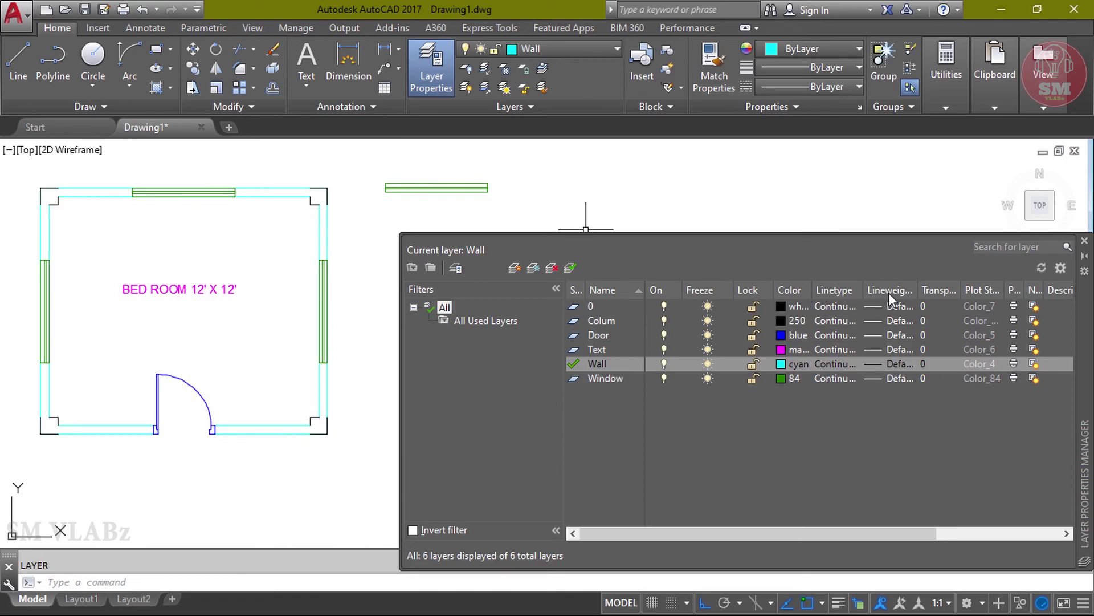
pyautogui.click(875, 319)
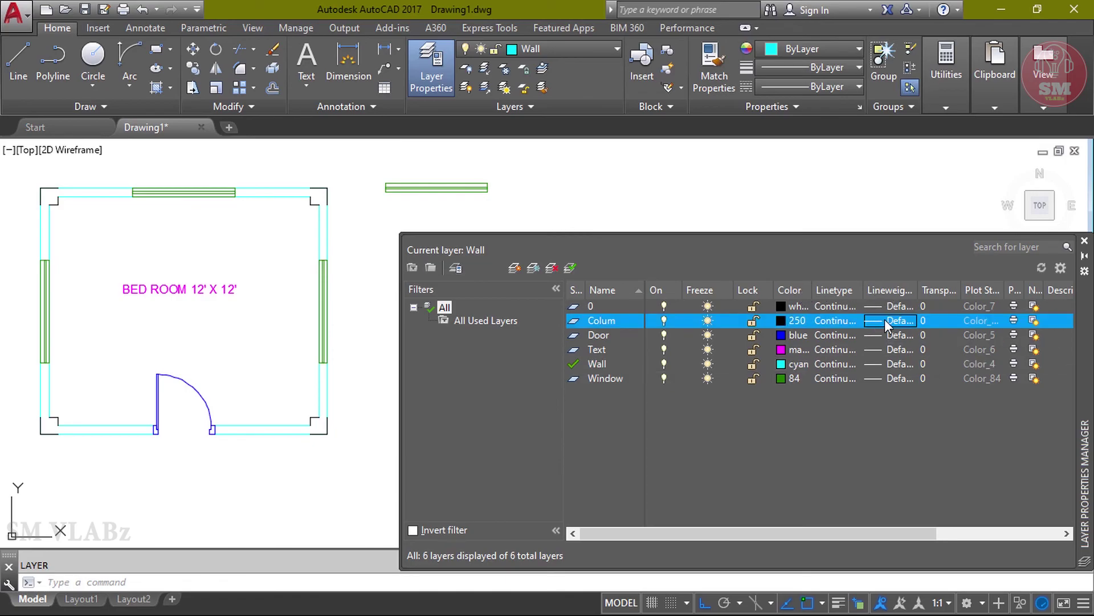
pyautogui.click(884, 319)
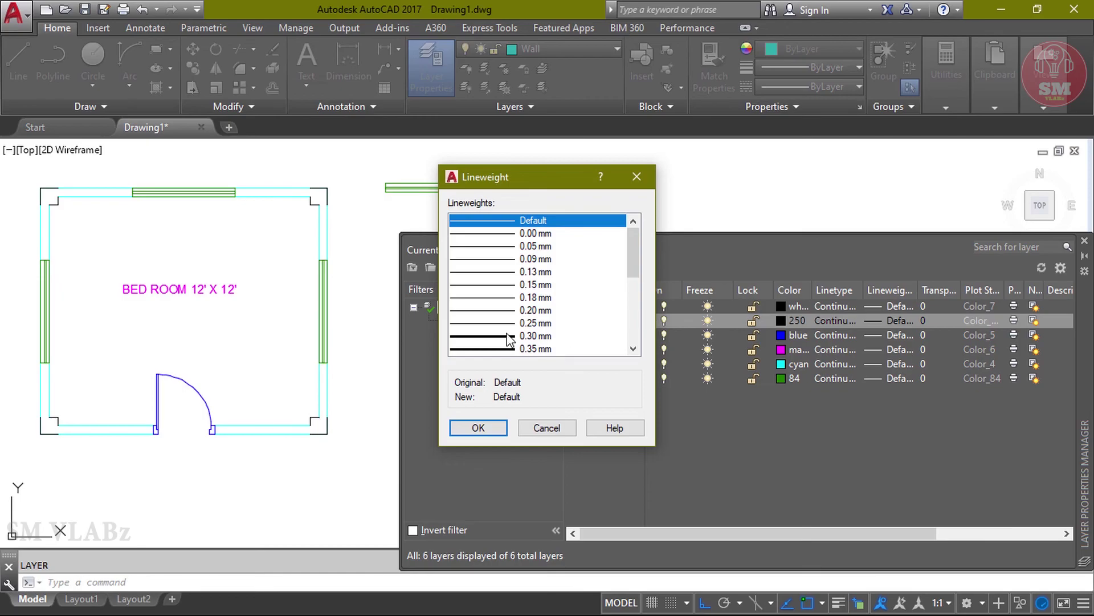
pyautogui.click(509, 337)
pyautogui.click(479, 428)
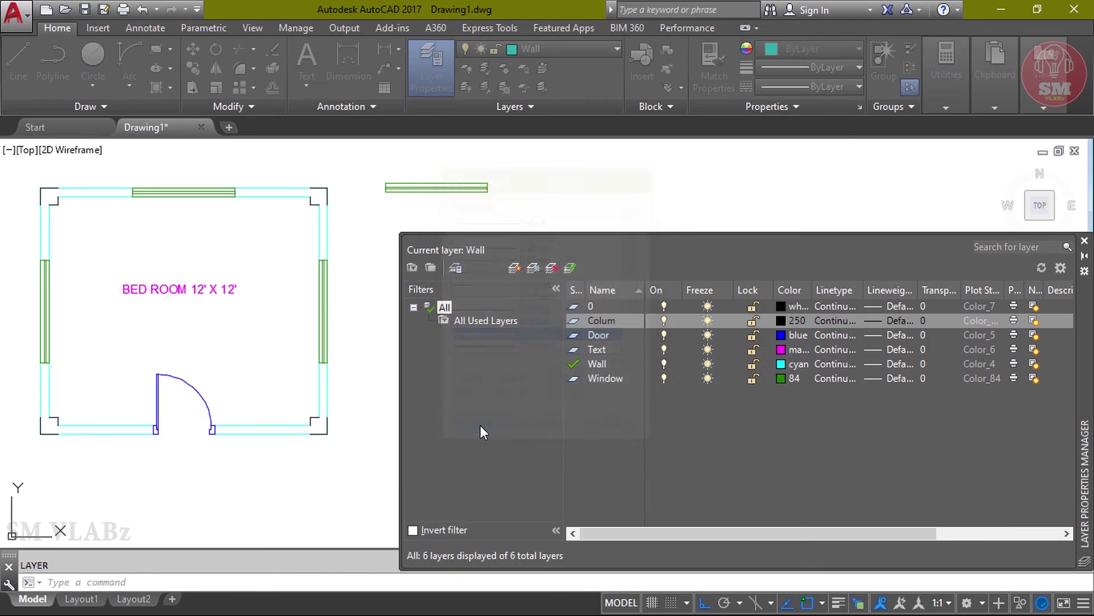
pyautogui.click(1085, 241)
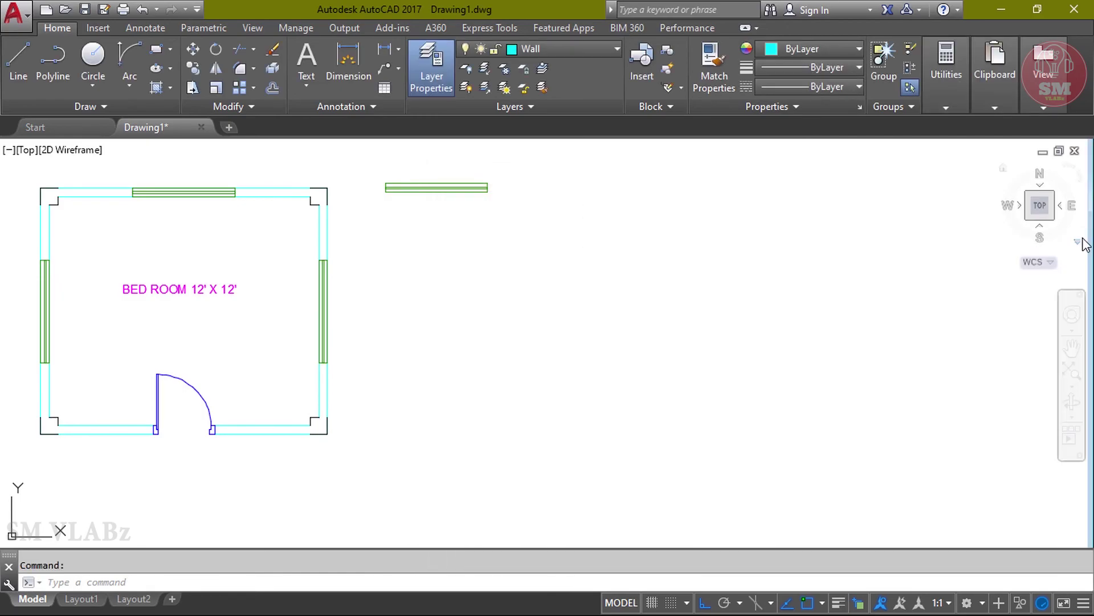
pyautogui.click(839, 603)
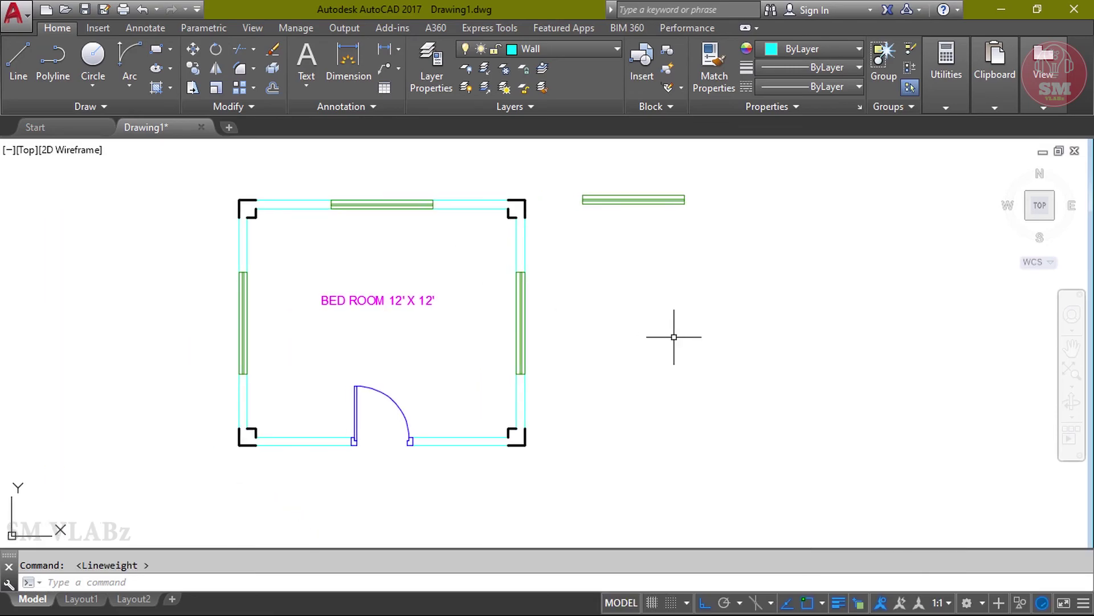
# - Set the Colum layer's transparency to 80
pyautogui.write('la')
pyautogui.press('Return')
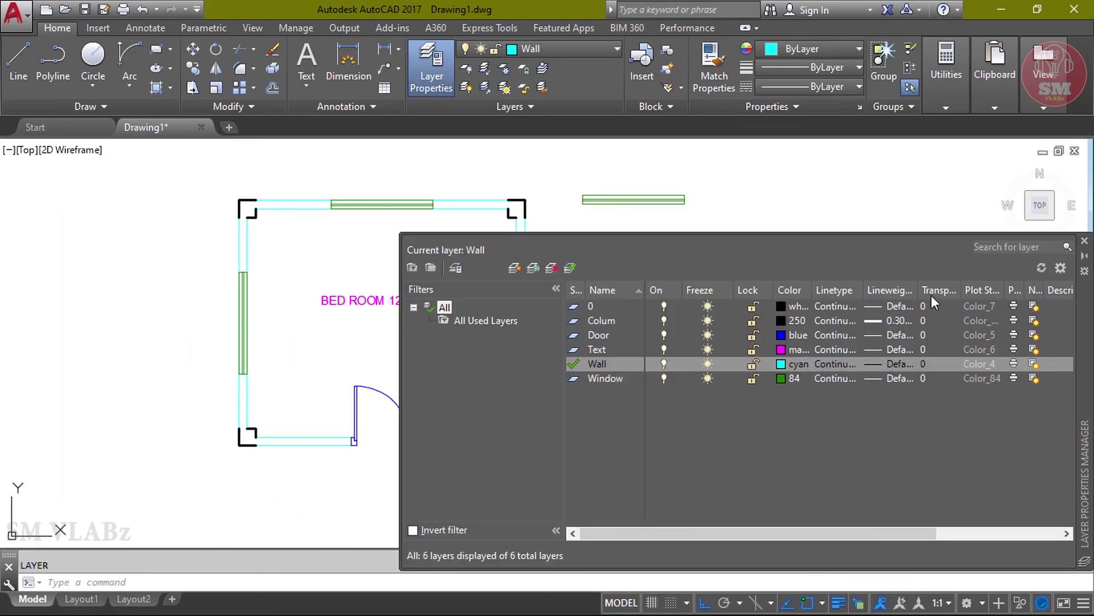
pyautogui.click(945, 320)
pyautogui.click(945, 320)
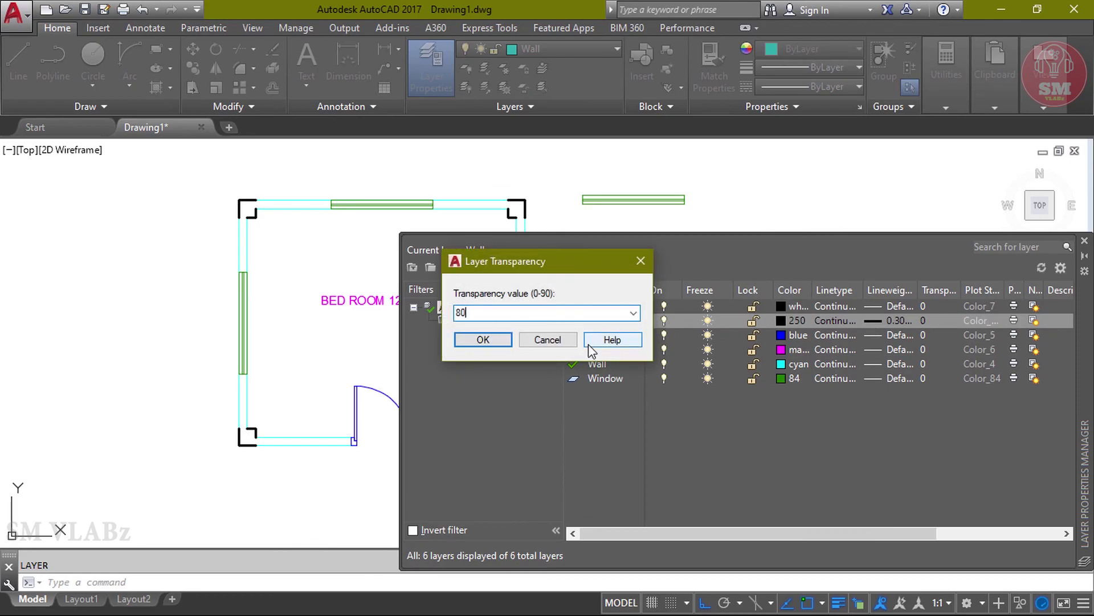
pyautogui.press('Return')
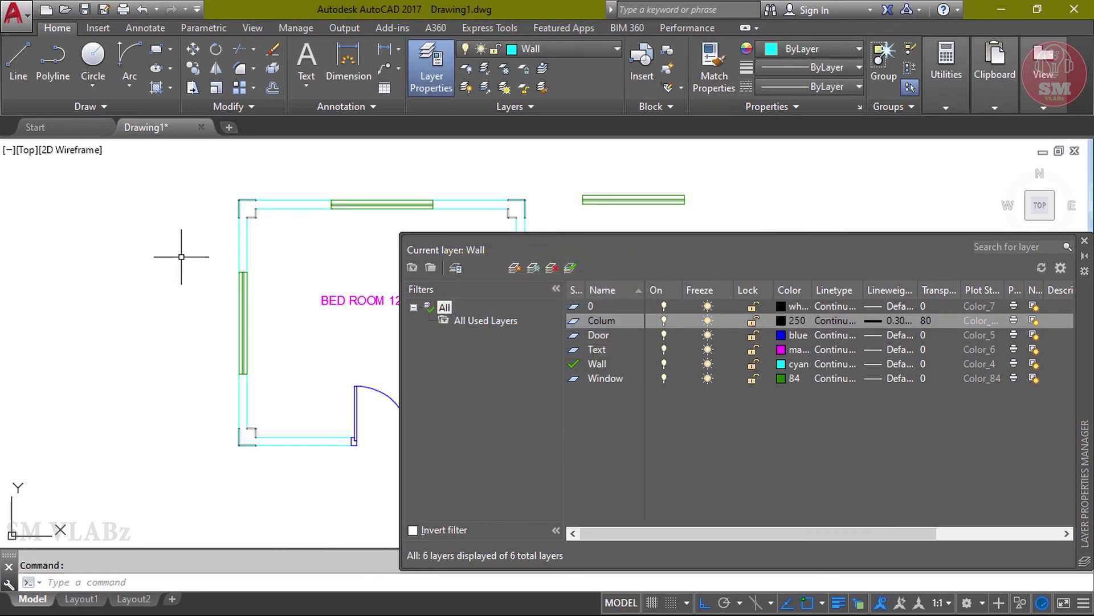